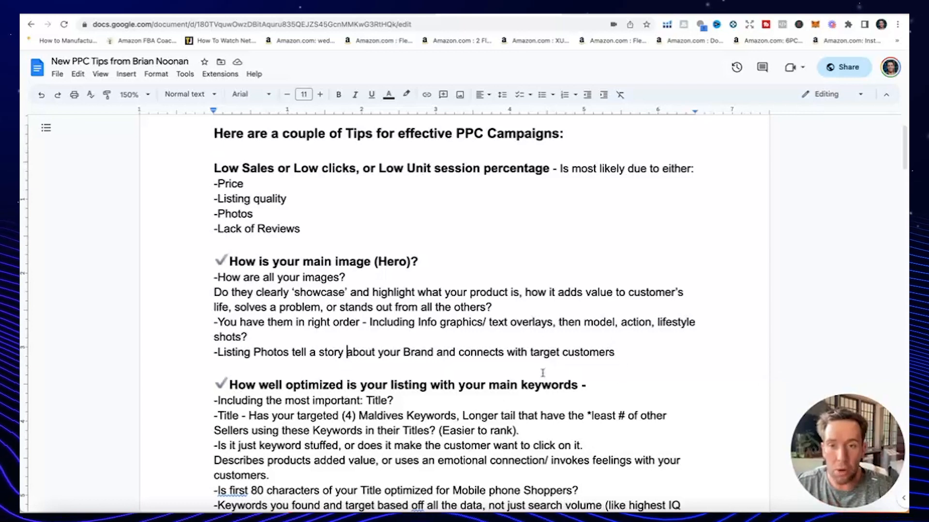
- Review the listing, price point and new PPC campaign tips in the document
{"action": "scroll", "coordinate": [501, 400], "scroll_direction": "down", "scroll_amount": 2}
{"action": "scroll", "coordinate": [501, 401], "scroll_direction": "down", "scroll_amount": 6}
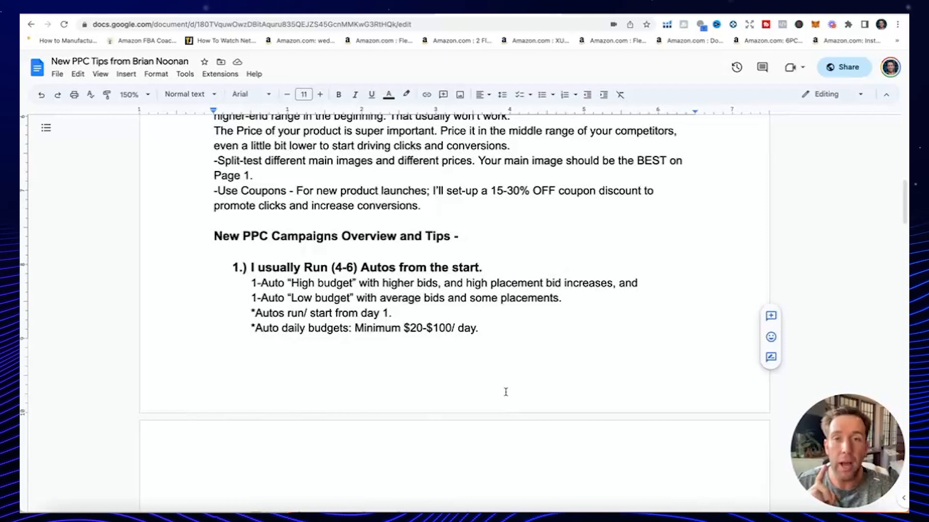
{"action": "scroll", "coordinate": [505, 391], "scroll_direction": "up", "scroll_amount": 3}
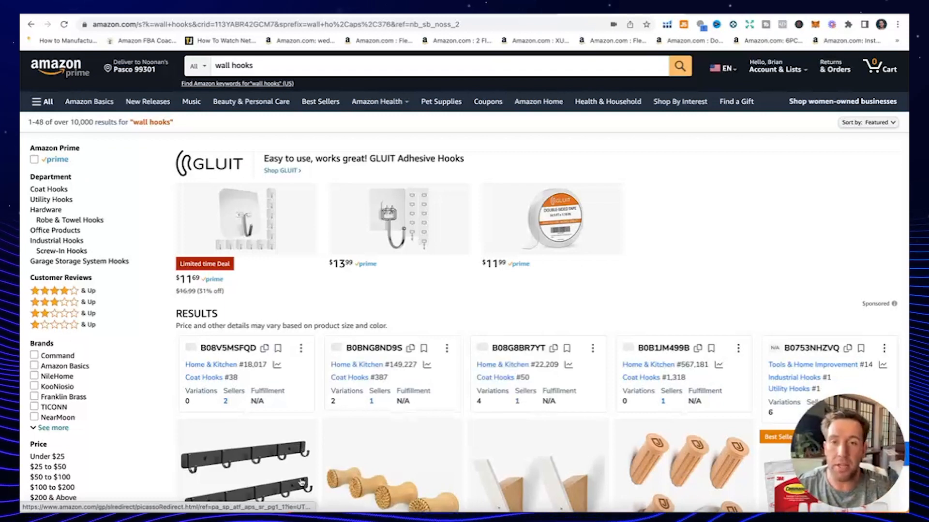
- Switch to the Amazon search results for "wall hooks" and examine the sponsored and organic placements throughout the page
{"action": "scroll", "coordinate": [301, 482], "scroll_direction": "down", "scroll_amount": 1}
{"action": "scroll", "coordinate": [301, 482], "scroll_direction": "up", "scroll_amount": 1}
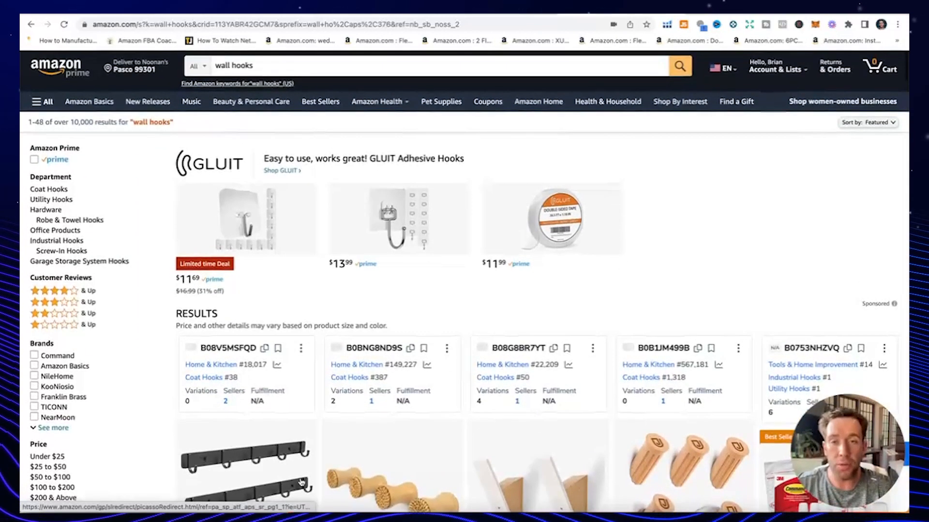
{"action": "scroll", "coordinate": [301, 482], "scroll_direction": "down", "scroll_amount": 4}
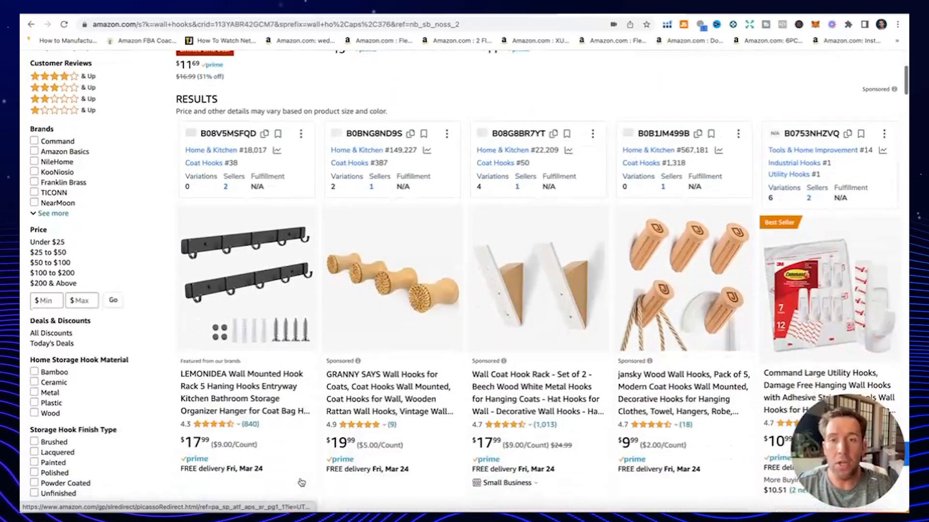
{"action": "scroll", "coordinate": [276, 346], "scroll_direction": "down", "scroll_amount": 1}
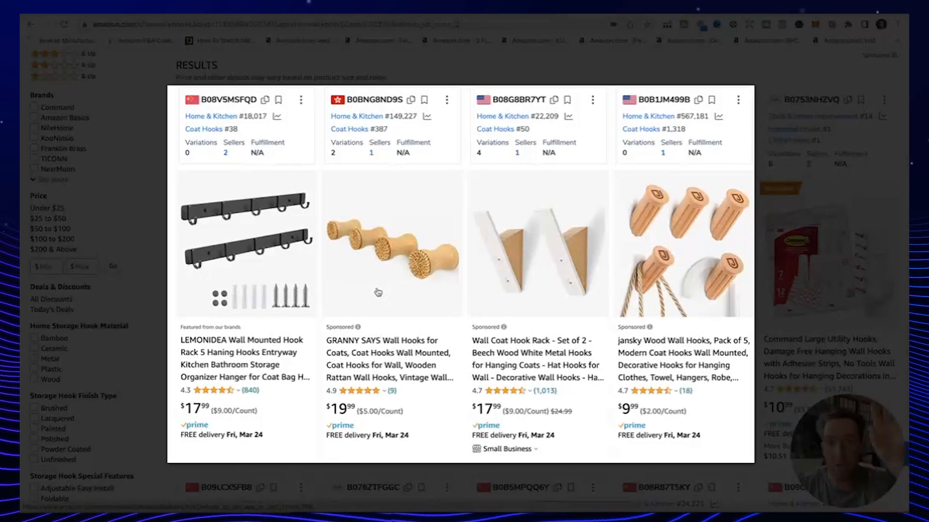
{"action": "scroll", "coordinate": [378, 292], "scroll_direction": "down", "scroll_amount": 15}
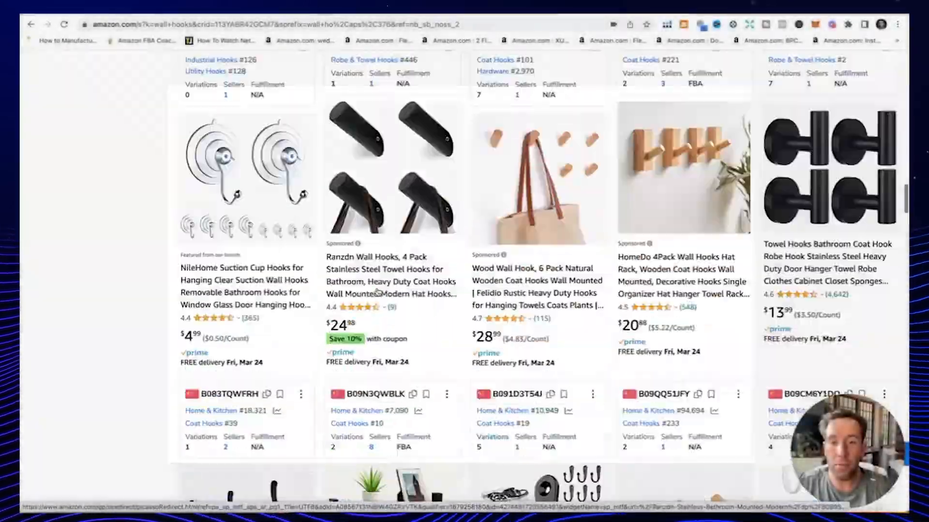
{"action": "scroll", "coordinate": [378, 292], "scroll_direction": "down", "scroll_amount": 20}
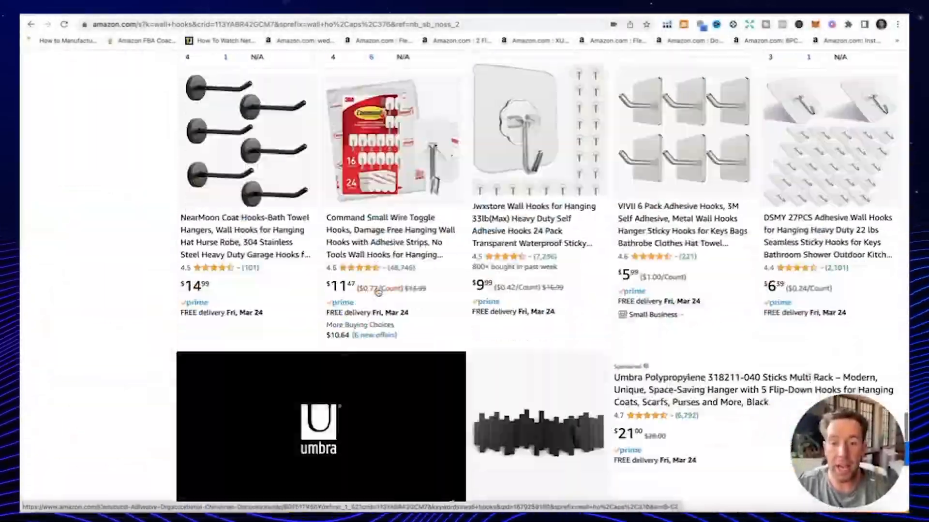
{"action": "scroll", "coordinate": [378, 293], "scroll_direction": "up", "scroll_amount": 10}
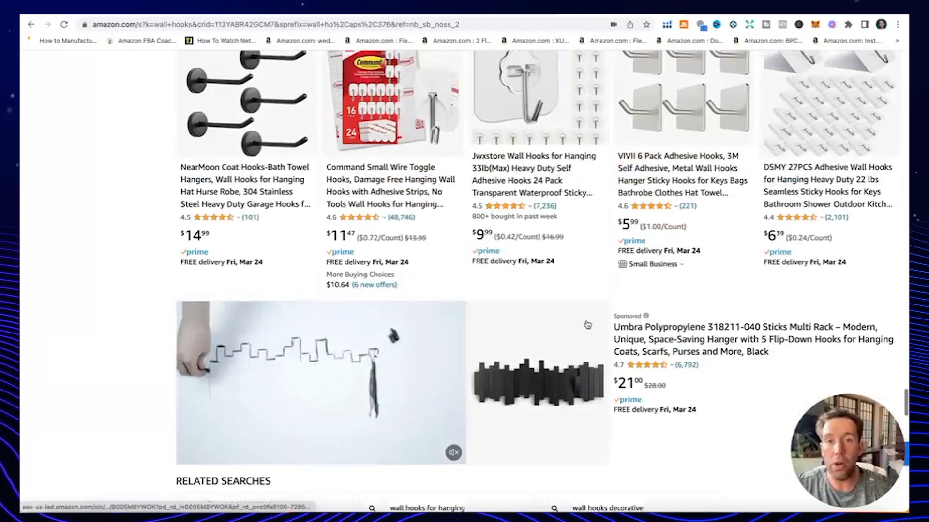
{"action": "scroll", "coordinate": [587, 325], "scroll_direction": "up", "scroll_amount": 2}
{"action": "scroll", "coordinate": [587, 324], "scroll_direction": "up", "scroll_amount": 15}
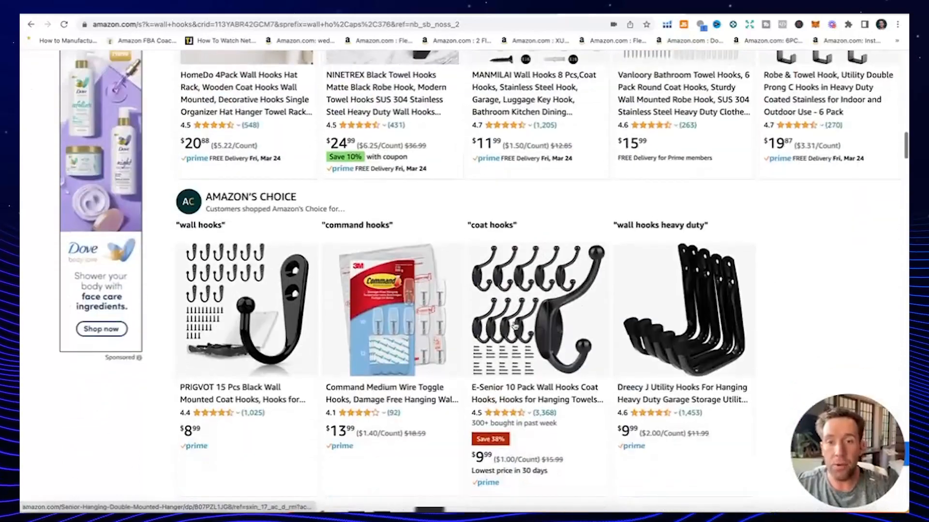
- Open the HomeDo 4Pack wooden wall hooks listing and examine the sponsored product rows further down its page
{"action": "scroll", "coordinate": [516, 327], "scroll_direction": "up", "scroll_amount": 6}
{"action": "left_click", "coordinate": [247, 399]}
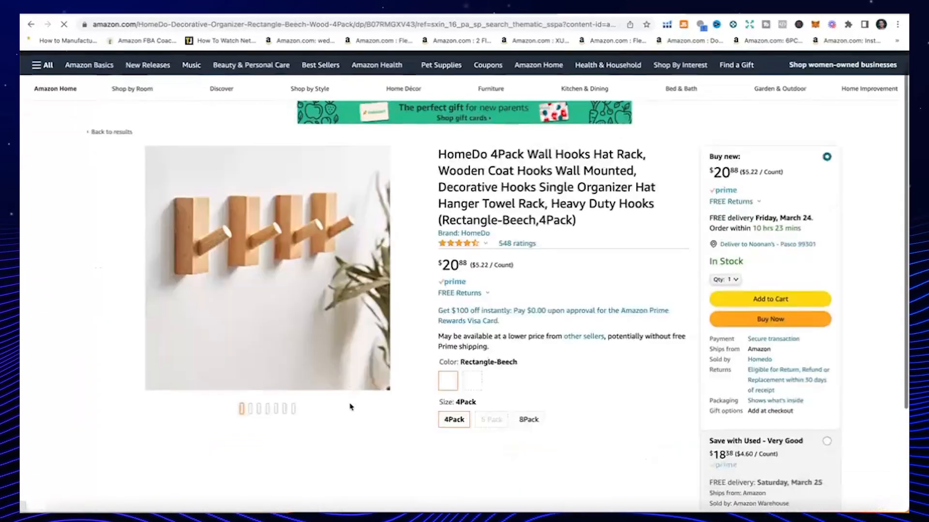
{"action": "scroll", "coordinate": [351, 407], "scroll_direction": "down", "scroll_amount": 6}
{"action": "scroll", "coordinate": [350, 407], "scroll_direction": "down", "scroll_amount": 10}
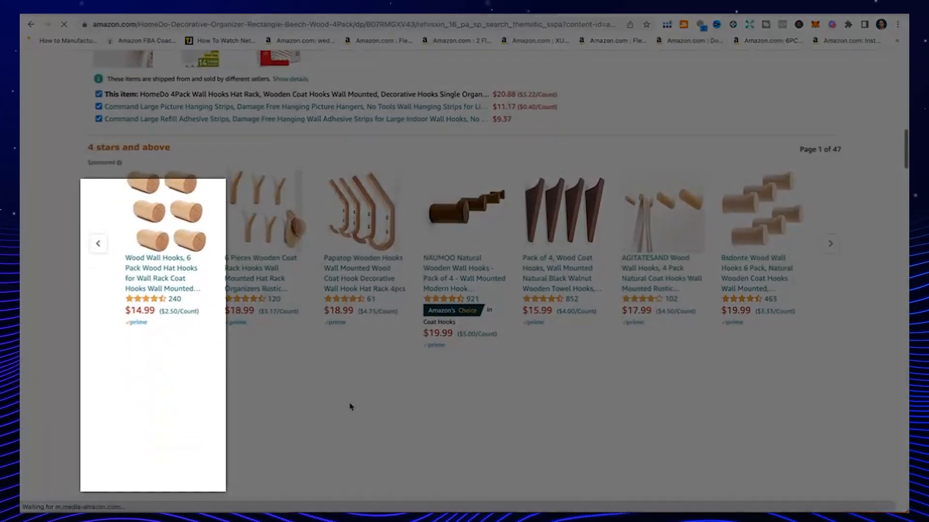
{"action": "scroll", "coordinate": [104, 256], "scroll_direction": "up", "scroll_amount": 1}
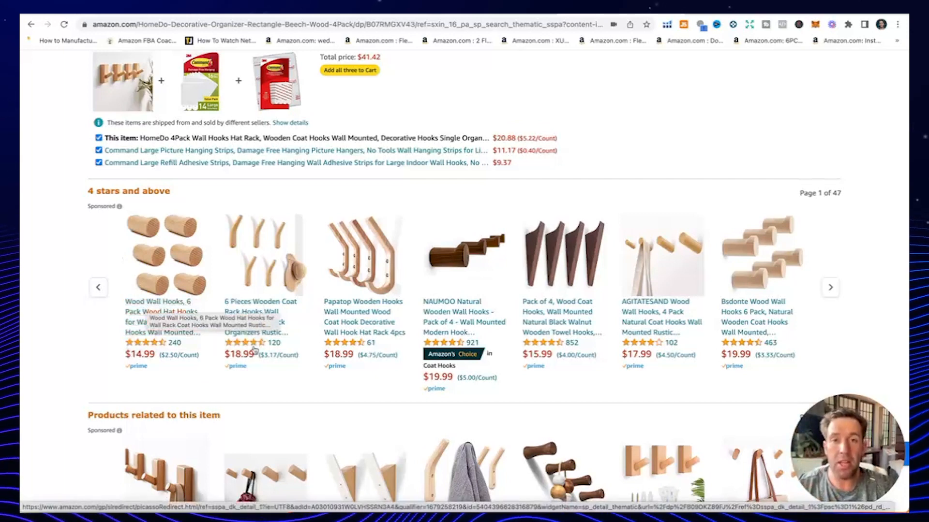
- Return to the "wall hooks" search results and examine the Highly Rated sponsored row and the first row of results
{"action": "left_click", "coordinate": [31, 25]}
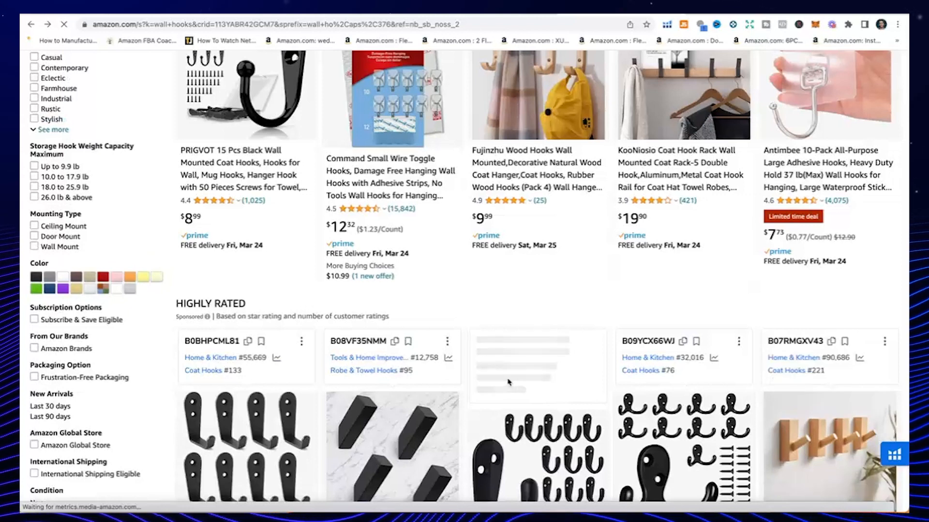
{"action": "scroll", "coordinate": [507, 382], "scroll_direction": "down", "scroll_amount": 3}
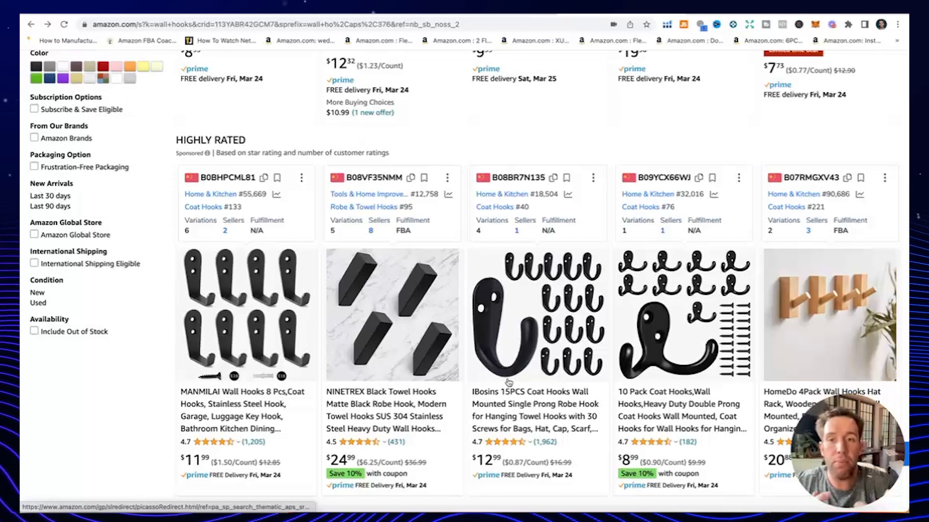
{"action": "scroll", "coordinate": [508, 382], "scroll_direction": "up", "scroll_amount": 15}
{"action": "scroll", "coordinate": [501, 378], "scroll_direction": "down", "scroll_amount": 3}
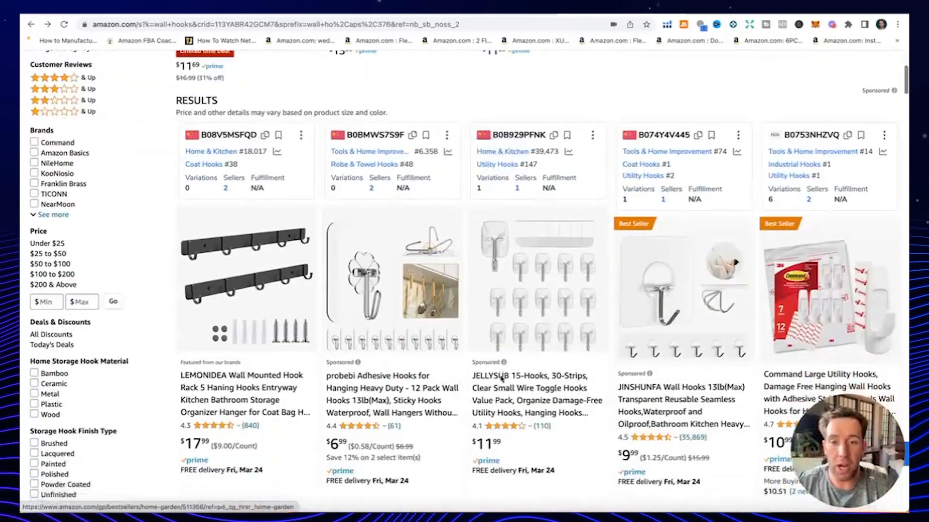
{"action": "scroll", "coordinate": [502, 378], "scroll_direction": "down", "scroll_amount": 1}
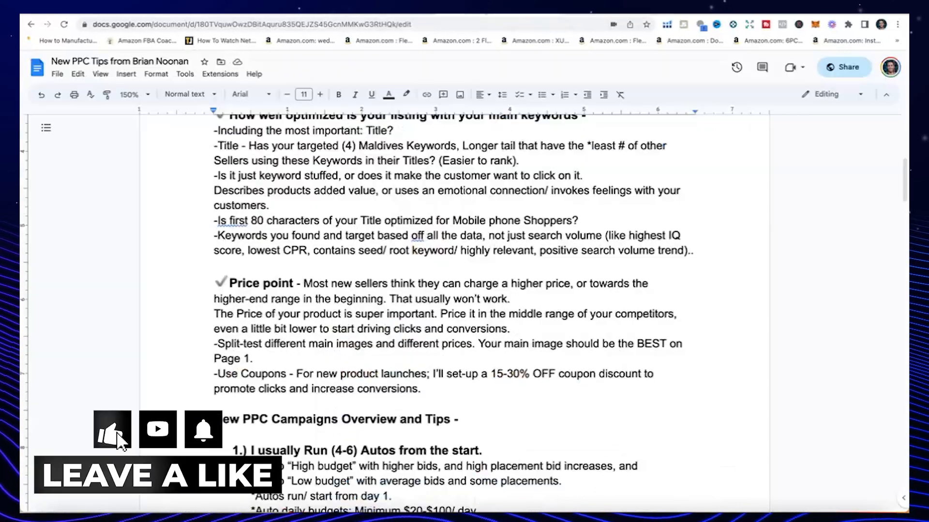
- In the PPC tips document, change "Autos" to "Automatic" in item 1 under New PPC Campaigns Overview and Tips
{"action": "scroll", "coordinate": [389, 425], "scroll_direction": "down", "scroll_amount": 10}
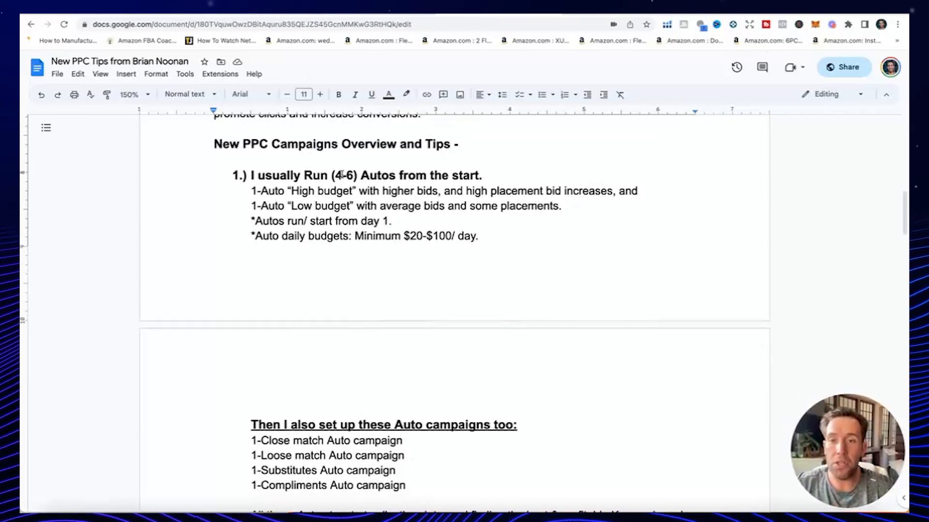
{"action": "left_click", "coordinate": [395, 176]}
{"action": "key", "text": "BackSpace"}
{"action": "type", "text": "matic"}
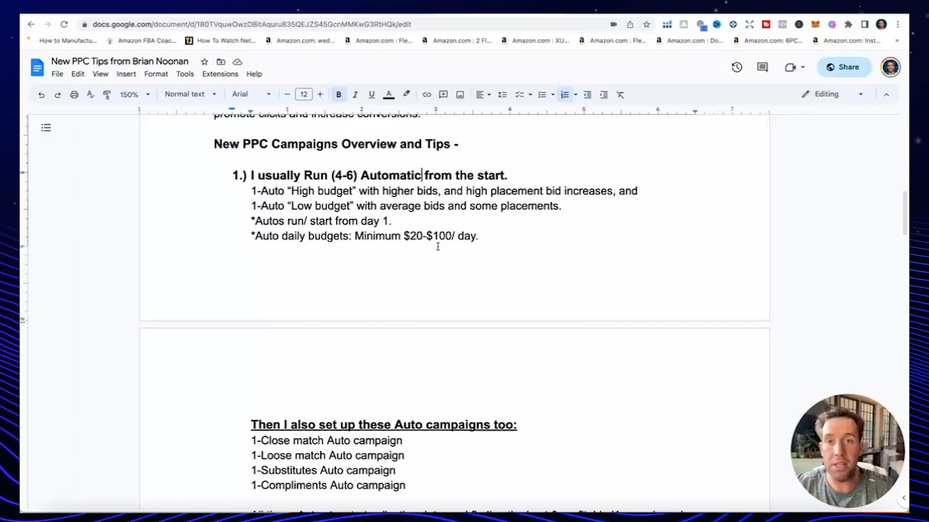
- Review the document's sections on manual PPC campaigns, reviews, product differentiation and separating keywords by search volume
{"action": "scroll", "coordinate": [438, 247], "scroll_direction": "down", "scroll_amount": 1}
{"action": "scroll", "coordinate": [438, 247], "scroll_direction": "down", "scroll_amount": 13}
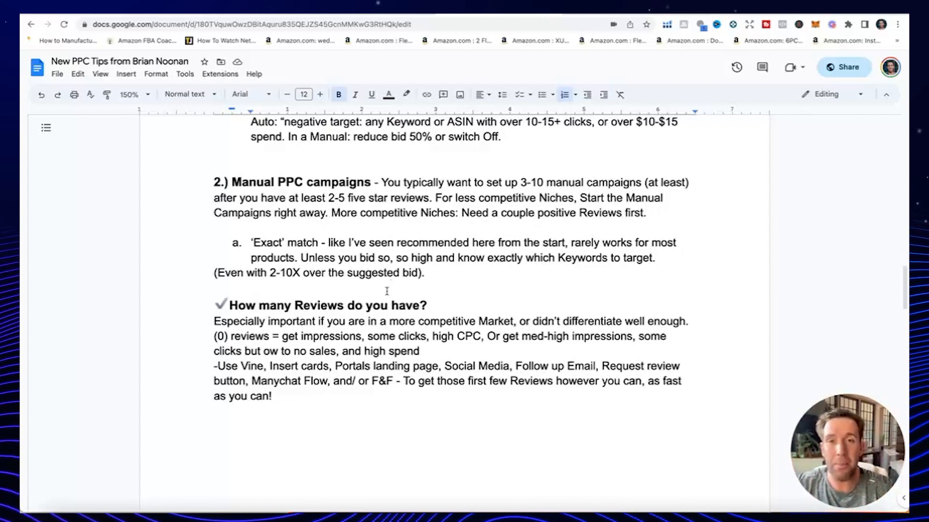
{"action": "scroll", "coordinate": [390, 291], "scroll_direction": "down", "scroll_amount": 8}
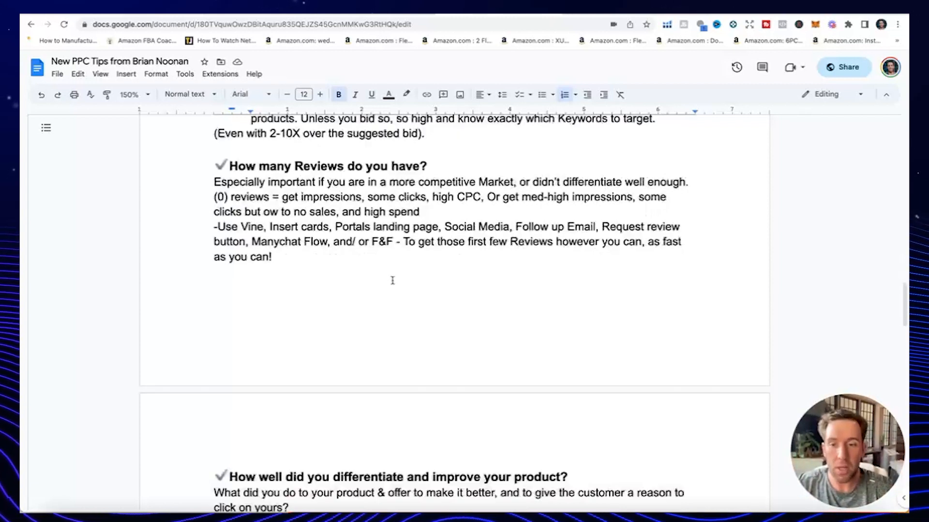
{"action": "scroll", "coordinate": [392, 280], "scroll_direction": "down", "scroll_amount": 5}
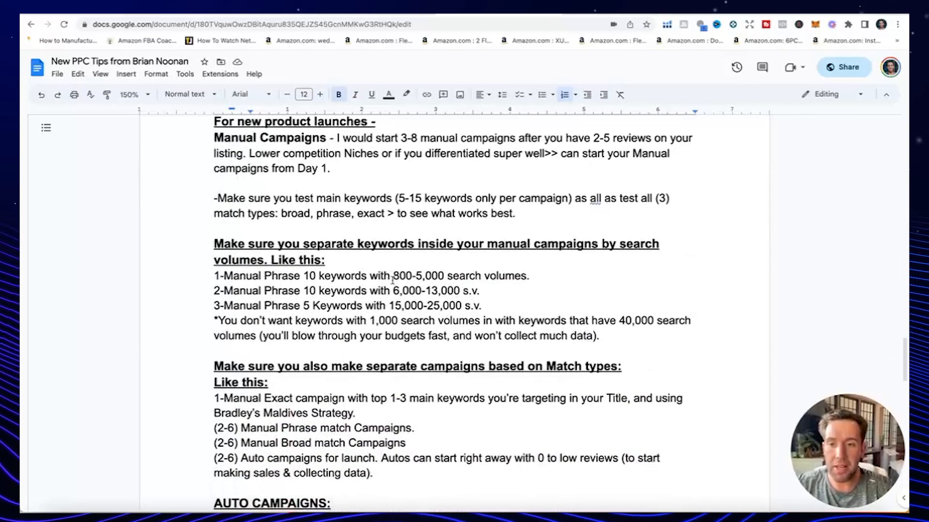
{"action": "scroll", "coordinate": [391, 280], "scroll_direction": "down", "scroll_amount": 1}
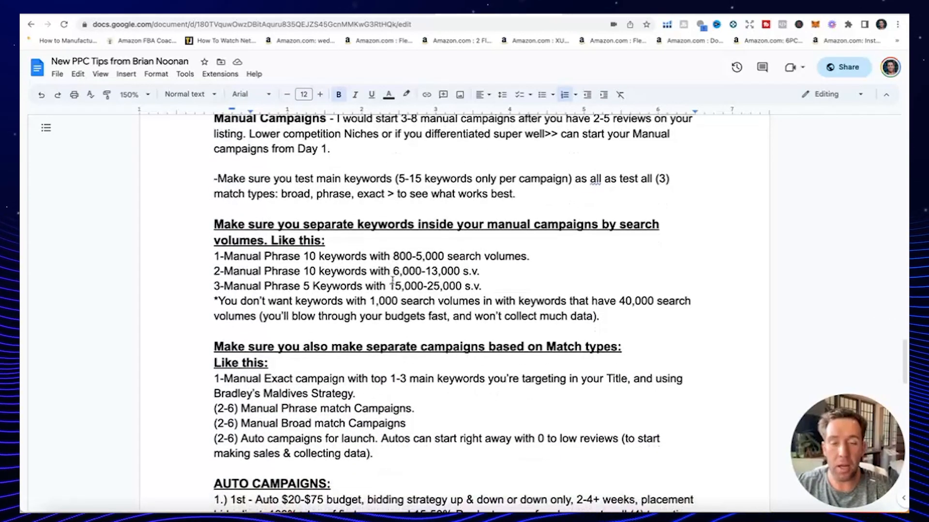
{"action": "scroll", "coordinate": [393, 281], "scroll_direction": "down", "scroll_amount": 1}
{"action": "scroll", "coordinate": [393, 283], "scroll_direction": "down", "scroll_amount": 1}
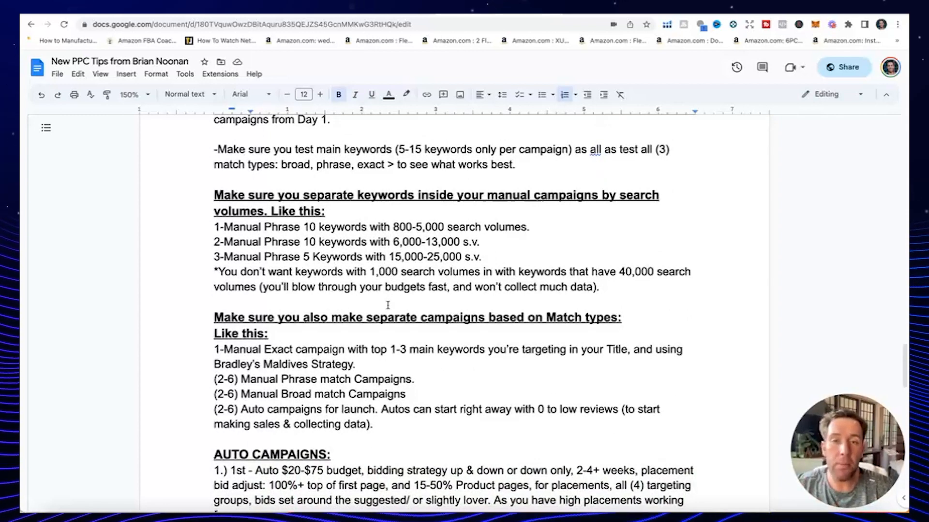
- Go back to item 1 of the campaign overview and highlight "(4-6) Automatic from the start." for emphasis
{"action": "scroll", "coordinate": [388, 305], "scroll_direction": "up", "scroll_amount": 20}
{"action": "scroll", "coordinate": [387, 304], "scroll_direction": "up", "scroll_amount": 8}
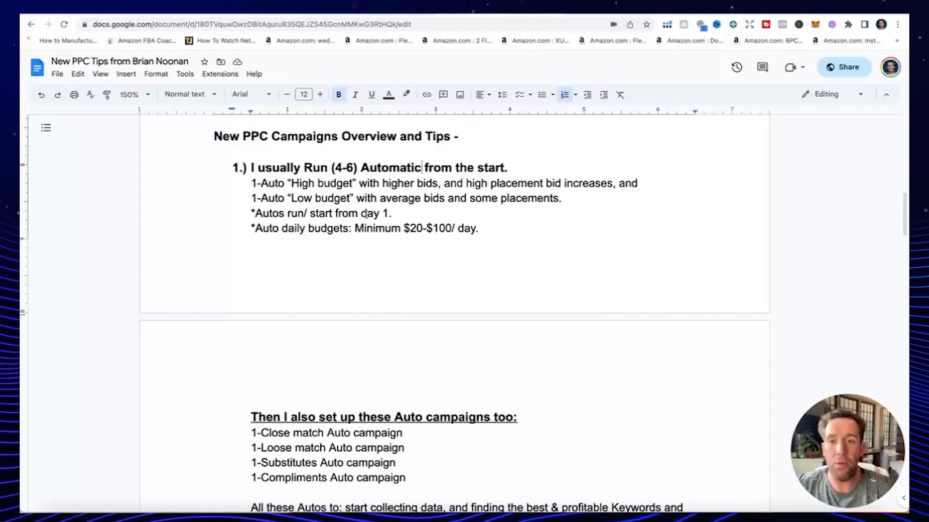
{"action": "left_click_drag", "start_coordinate": [332, 168], "coordinate": [510, 164]}
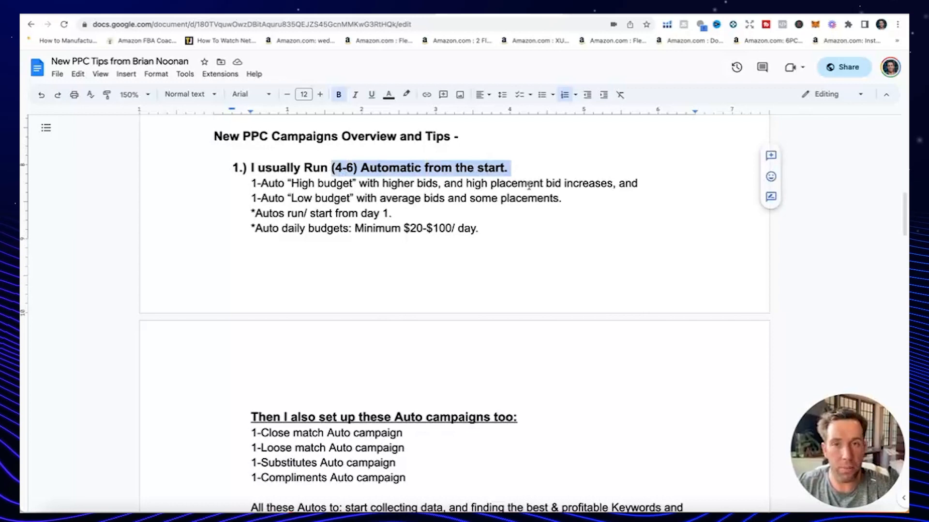
{"action": "left_click", "coordinate": [531, 208]}
- Review the match type and AUTO CAMPAIGNS sections, then the list of close match, loose match, substitutes and compliments auto campaigns
{"action": "scroll", "coordinate": [531, 209], "scroll_direction": "down", "scroll_amount": 15}
{"action": "scroll", "coordinate": [532, 209], "scroll_direction": "down", "scroll_amount": 10}
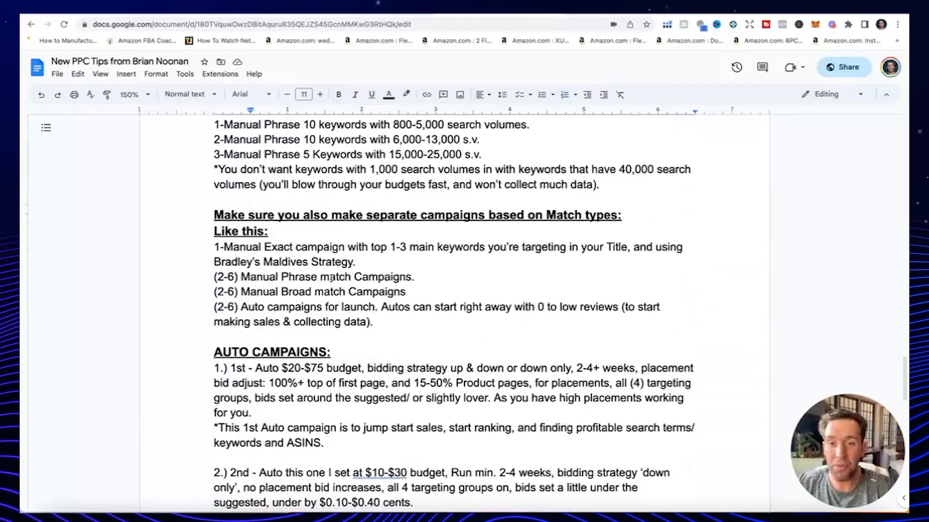
{"action": "scroll", "coordinate": [333, 278], "scroll_direction": "down", "scroll_amount": 7}
{"action": "scroll", "coordinate": [258, 410], "scroll_direction": "down", "scroll_amount": 10}
{"action": "scroll", "coordinate": [257, 409], "scroll_direction": "up", "scroll_amount": 19}
{"action": "scroll", "coordinate": [258, 410], "scroll_direction": "up", "scroll_amount": 9}
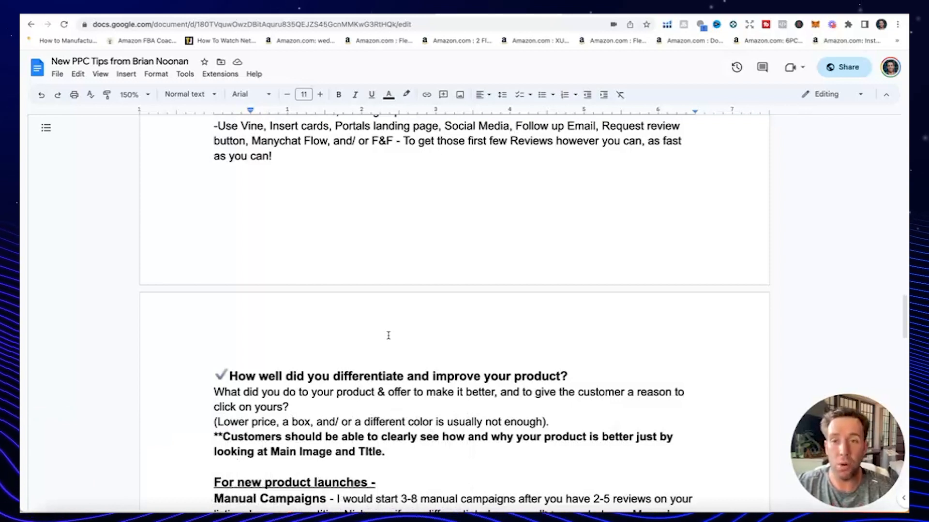
{"action": "scroll", "coordinate": [388, 335], "scroll_direction": "up", "scroll_amount": 15}
{"action": "scroll", "coordinate": [388, 334], "scroll_direction": "up", "scroll_amount": 2}
{"action": "scroll", "coordinate": [387, 331], "scroll_direction": "down", "scroll_amount": 2}
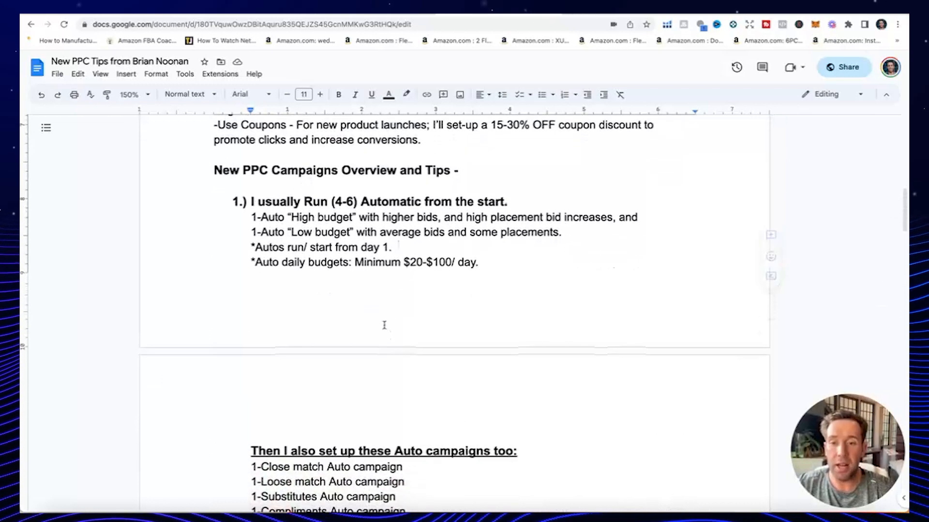
{"action": "scroll", "coordinate": [384, 325], "scroll_direction": "down", "scroll_amount": 3}
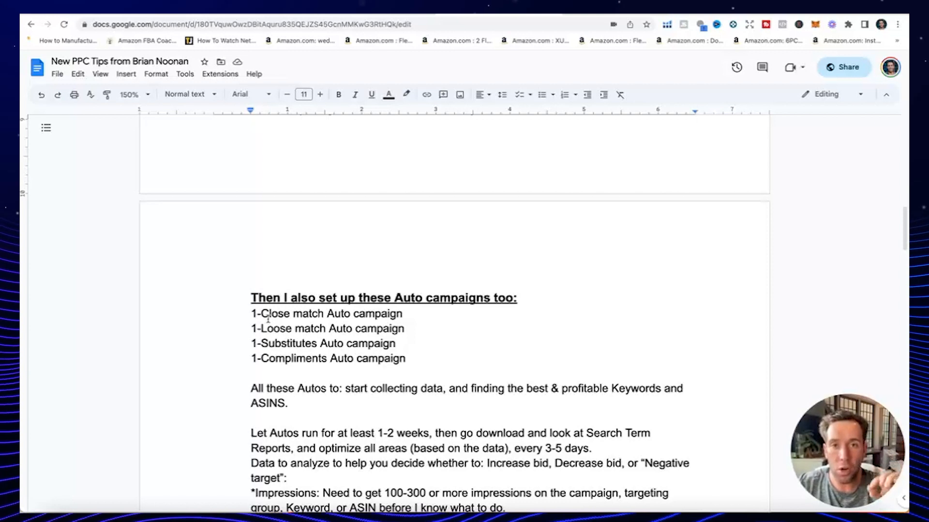
- Switch to the Amazon Ads campaign manager and start creating a new Sponsored Products campaign
{"action": "left_click", "coordinate": [396, 14]}
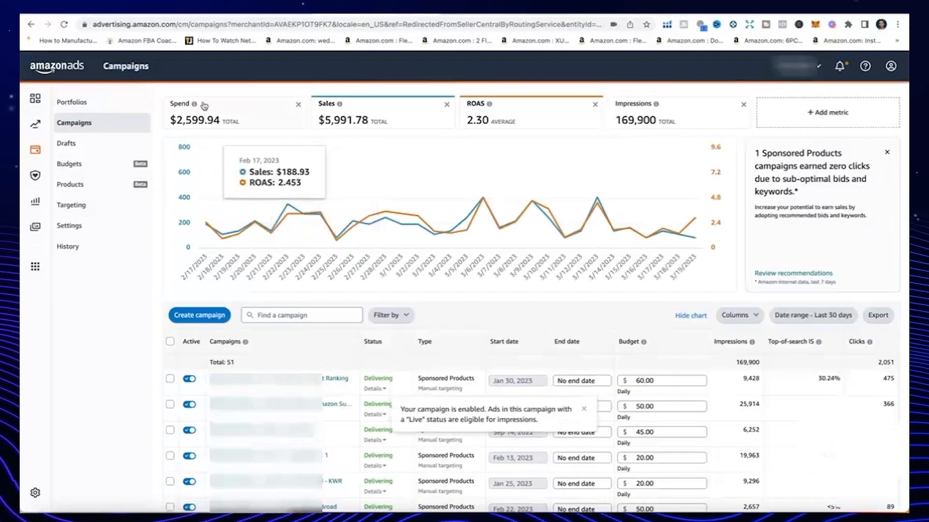
{"action": "mouse_move", "coordinate": [184, 123]}
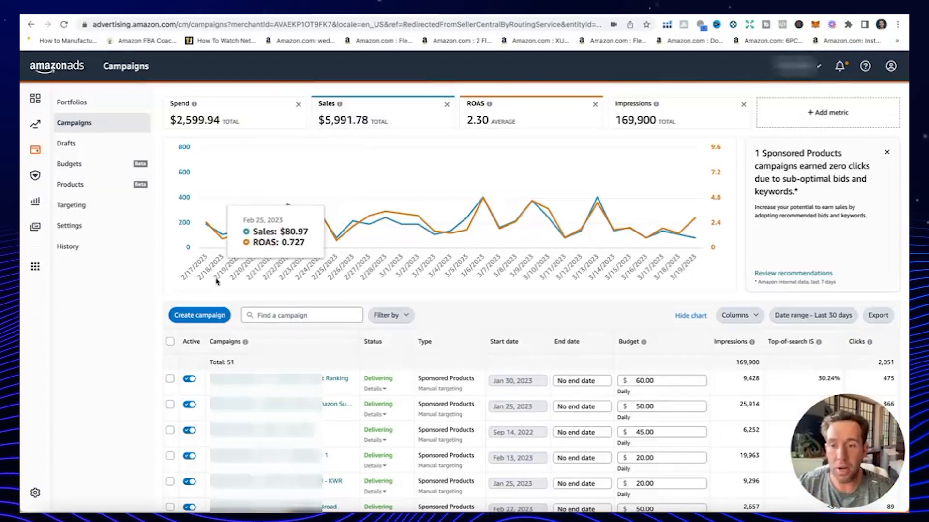
{"action": "left_click", "coordinate": [213, 317]}
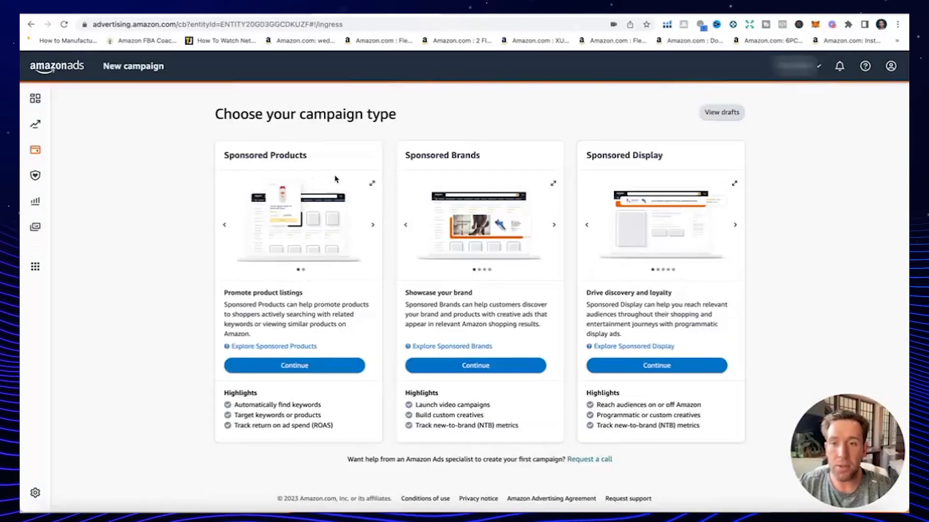
{"action": "left_click", "coordinate": [304, 367]}
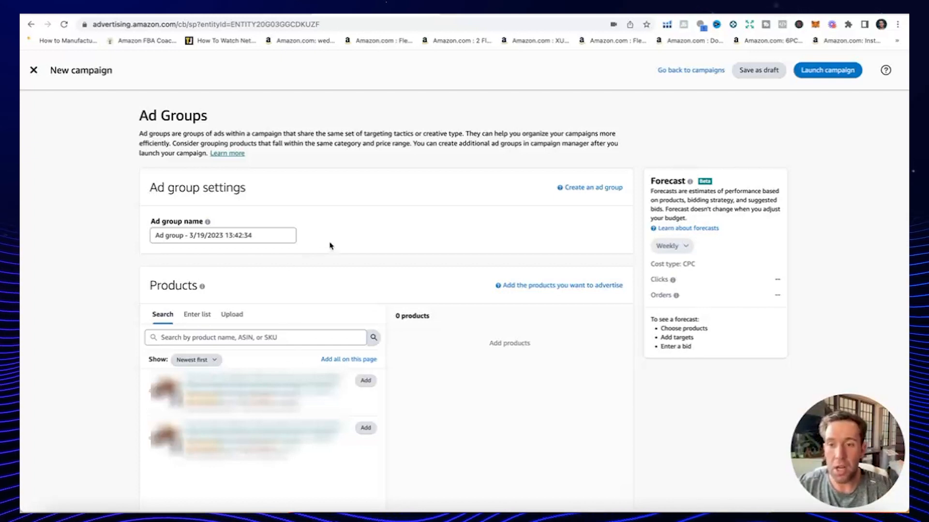
- Name the ad group "Automatic All 4 Targeting Group"
{"action": "triple_click", "coordinate": [259, 235]}
{"action": "type", "text": "Auto"}
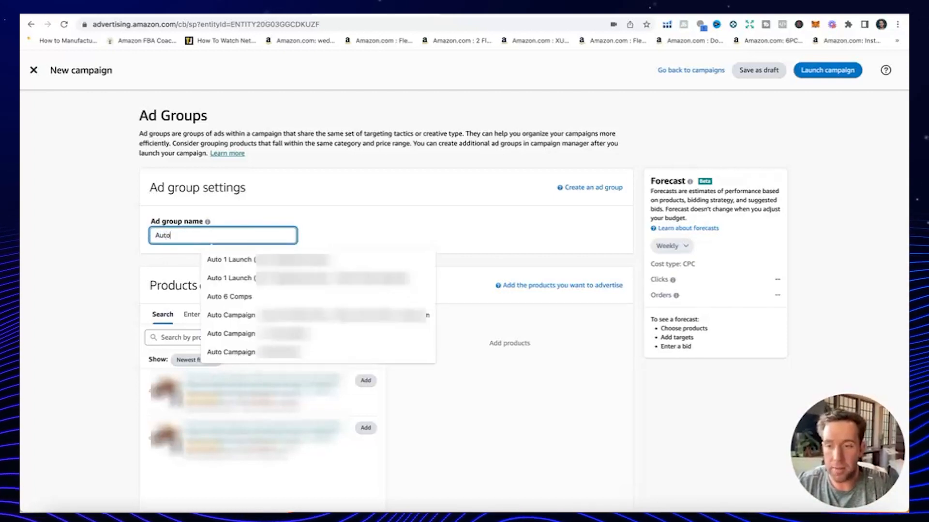
{"action": "type", "text": "matic All 4 "}
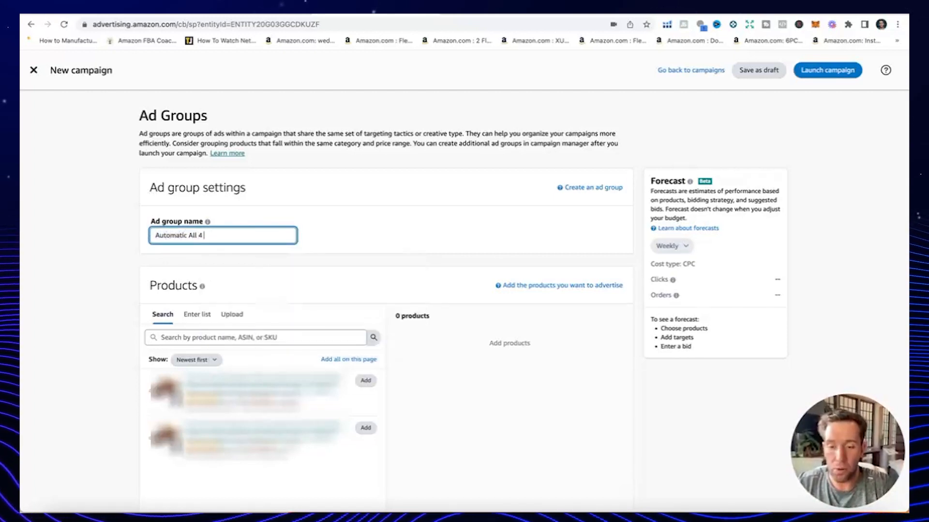
{"action": "type", "text": "Targeting Group"}
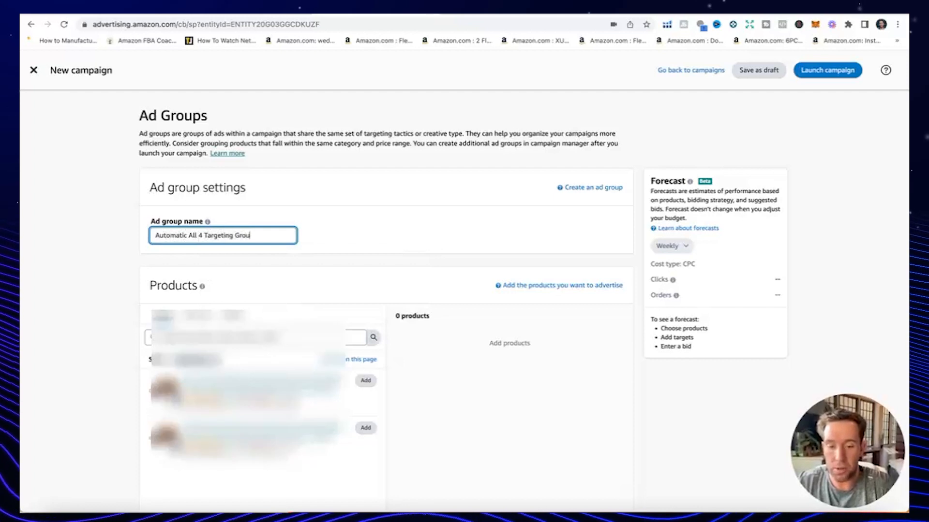
- Keep automatic targeting and switch it from a default bid to setting bids by targeting group
{"action": "scroll", "coordinate": [387, 290], "scroll_direction": "down", "scroll_amount": 2}
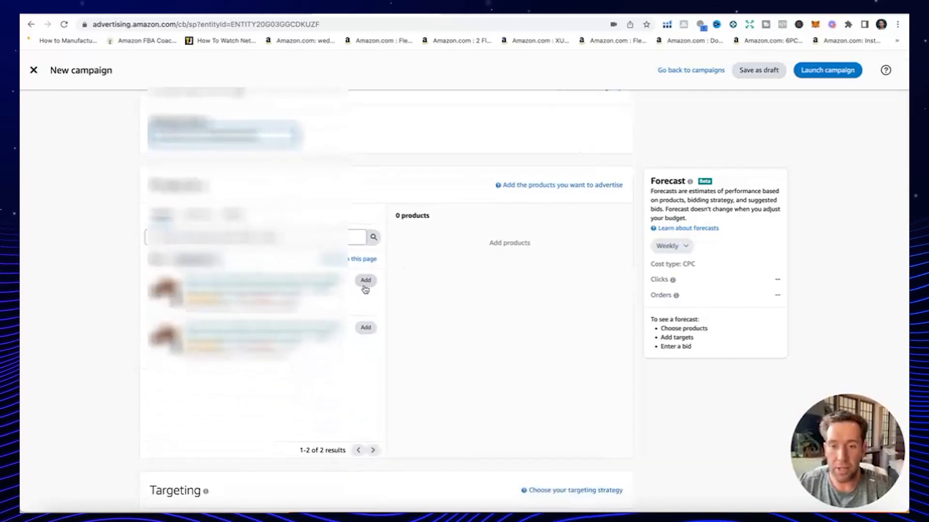
{"action": "scroll", "coordinate": [365, 289], "scroll_direction": "down", "scroll_amount": 8}
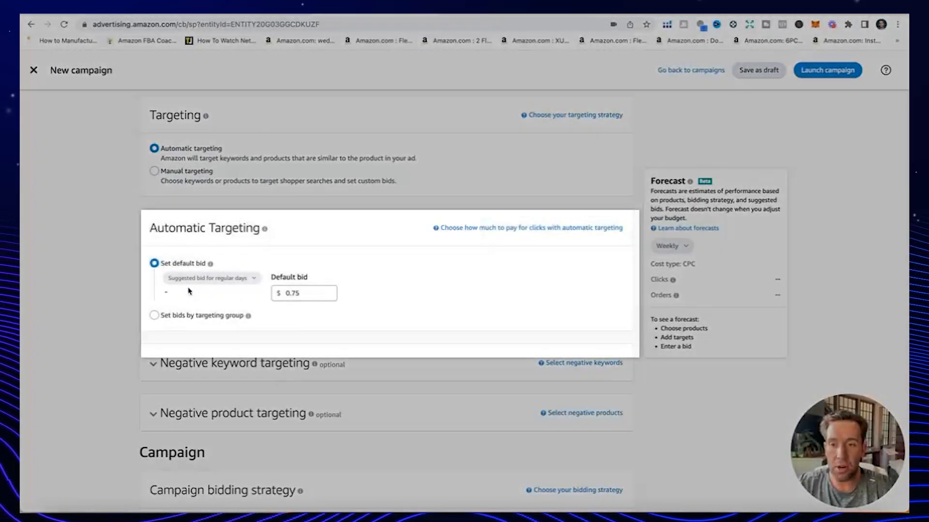
{"action": "scroll", "coordinate": [295, 295], "scroll_direction": "down", "scroll_amount": 1}
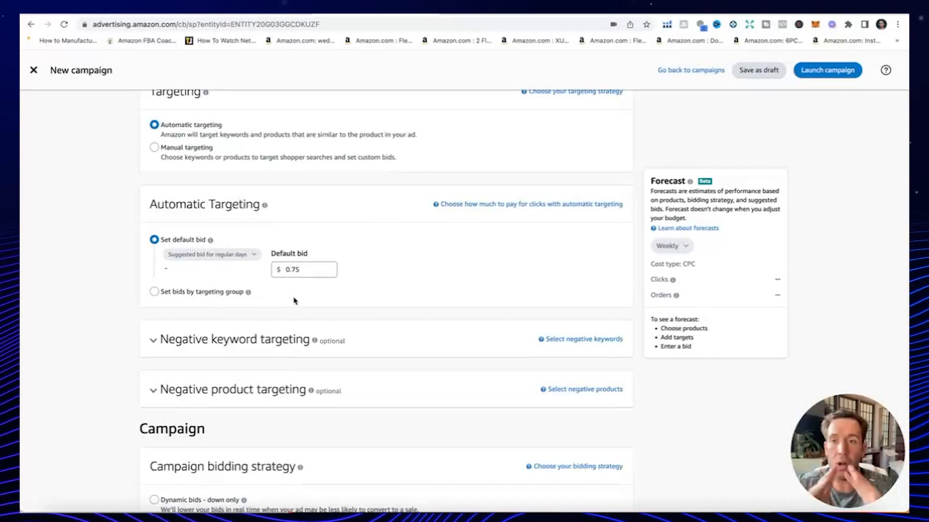
{"action": "left_click", "coordinate": [154, 292]}
{"action": "scroll", "coordinate": [276, 326], "scroll_direction": "down", "scroll_amount": 1}
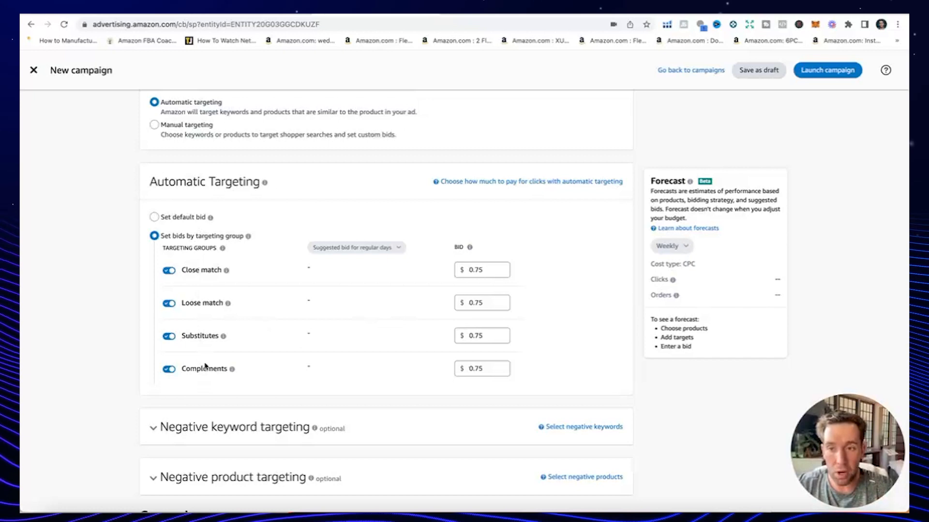
- Set the close match bid to $0.78 and the loose match bid to $0.79
{"action": "left_click", "coordinate": [492, 274]}
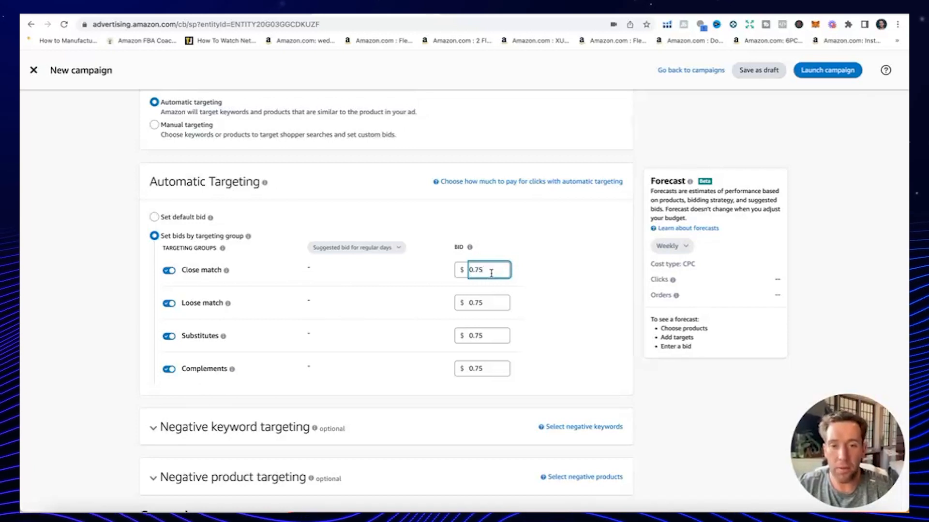
{"action": "key", "text": "BackSpace"}
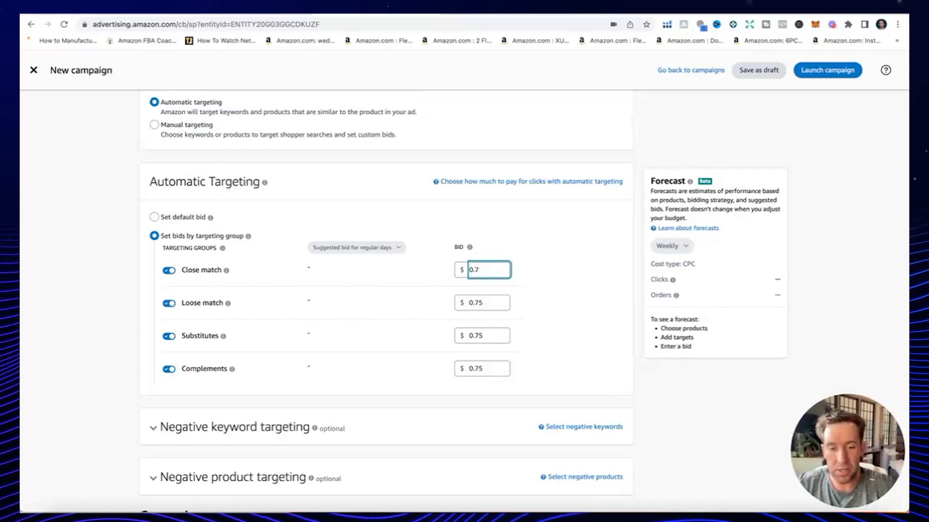
{"action": "type", "text": "8"}
{"action": "left_click", "coordinate": [497, 304]}
{"action": "key", "text": "BackSpace"}
{"action": "type", "text": "9"}
- Set the substitutes bid to $0.81 and the complements bid to $0.76
{"action": "left_click", "coordinate": [498, 334]}
{"action": "key", "text": "BackSpace"}
{"action": "key", "text": "BackSpace"}
{"action": "type", "text": "81"}
{"action": "left_click", "coordinate": [489, 394]}
{"action": "left_click", "coordinate": [489, 369]}
{"action": "key", "text": "BackSpace"}
{"action": "type", "text": "6"}
{"action": "left_click", "coordinate": [592, 352]}
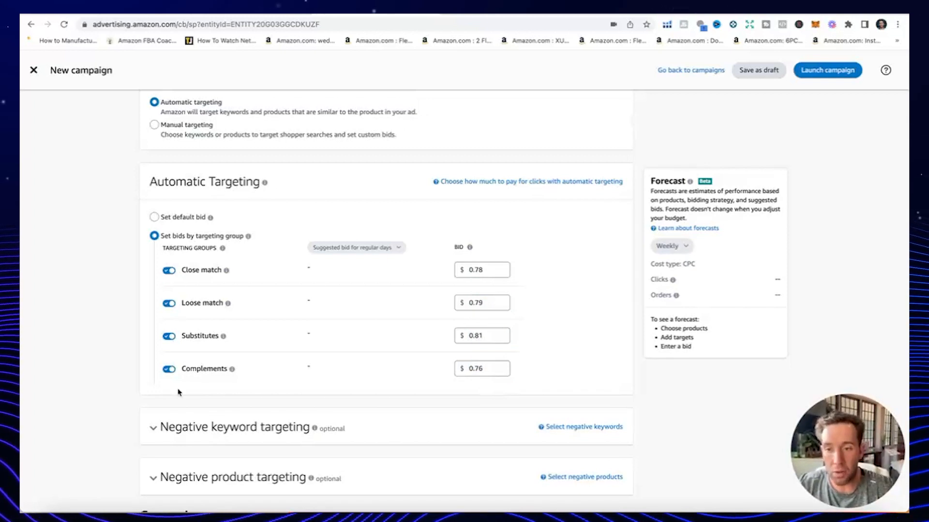
{"action": "mouse_move", "coordinate": [232, 369]}
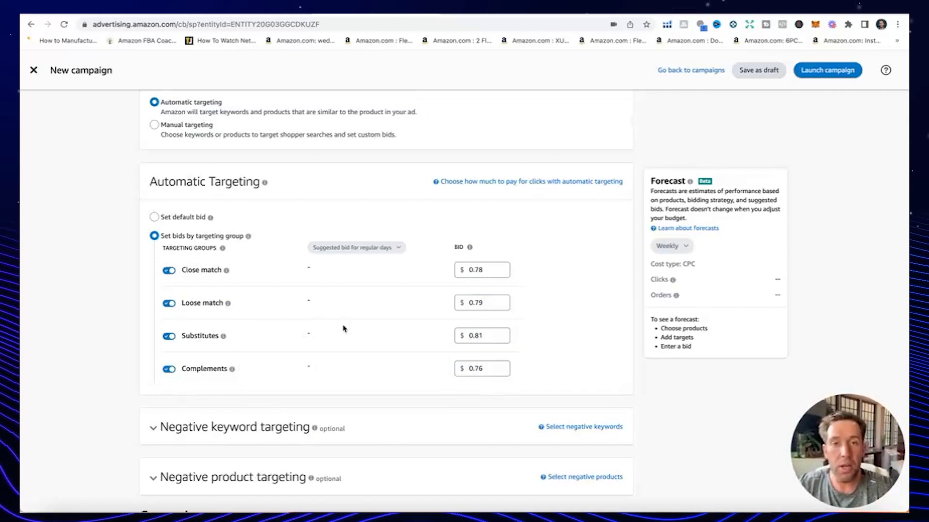
- Try Dynamic bids - down only as the campaign bidding strategy and return to Dynamic bids - up and down
{"action": "scroll", "coordinate": [343, 329], "scroll_direction": "down", "scroll_amount": 5}
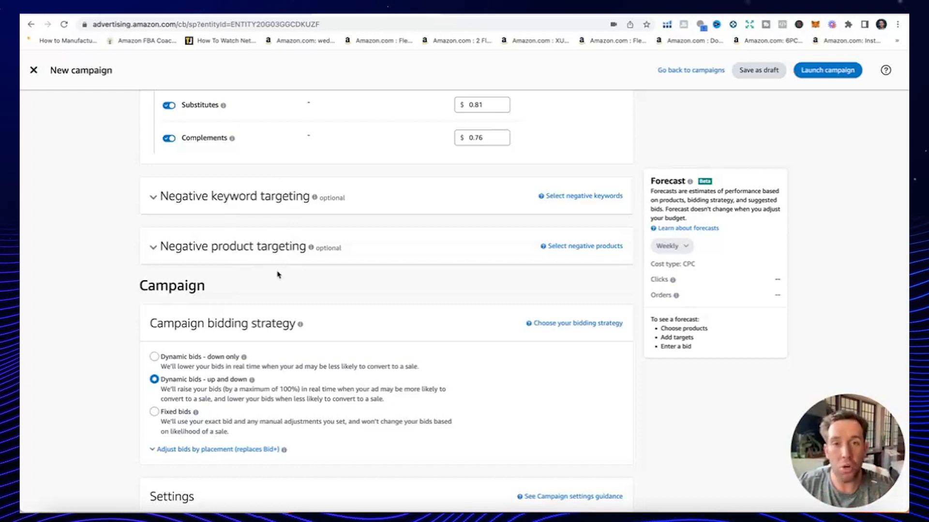
{"action": "scroll", "coordinate": [279, 274], "scroll_direction": "down", "scroll_amount": 3}
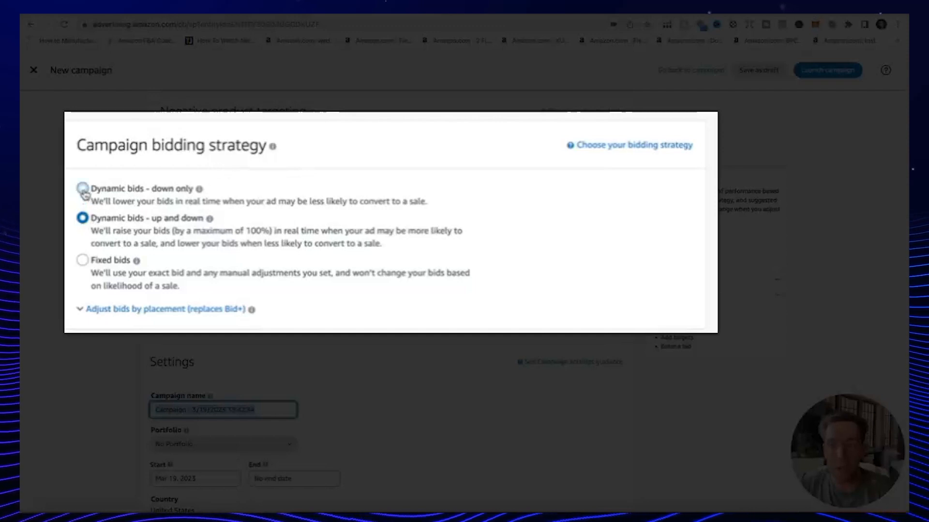
{"action": "left_click", "coordinate": [83, 190]}
{"action": "left_click", "coordinate": [83, 218]}
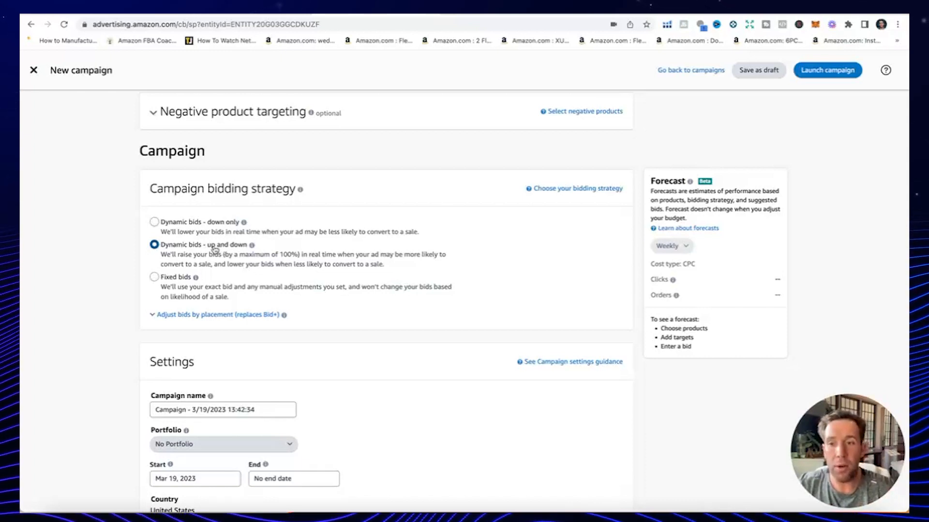
{"action": "left_click", "coordinate": [154, 223]}
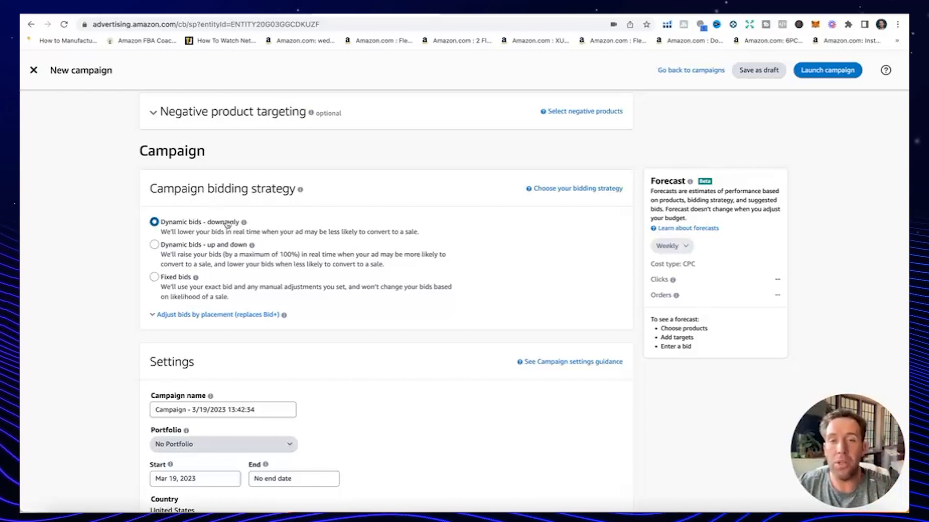
{"action": "left_click", "coordinate": [154, 245]}
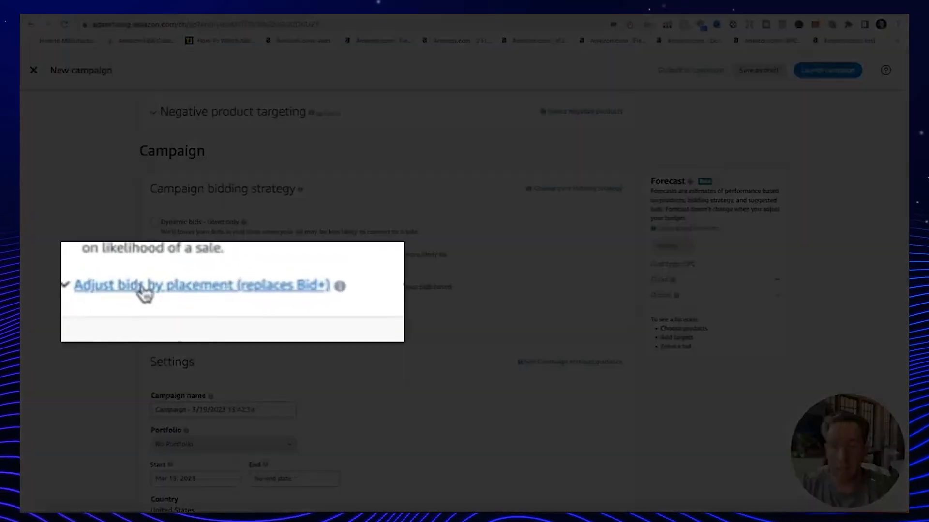
- Show the bid adjustments by placement and set Top of search (first page) to 101%
{"action": "left_click", "coordinate": [196, 315]}
{"action": "scroll", "coordinate": [321, 311], "scroll_direction": "down", "scroll_amount": 2}
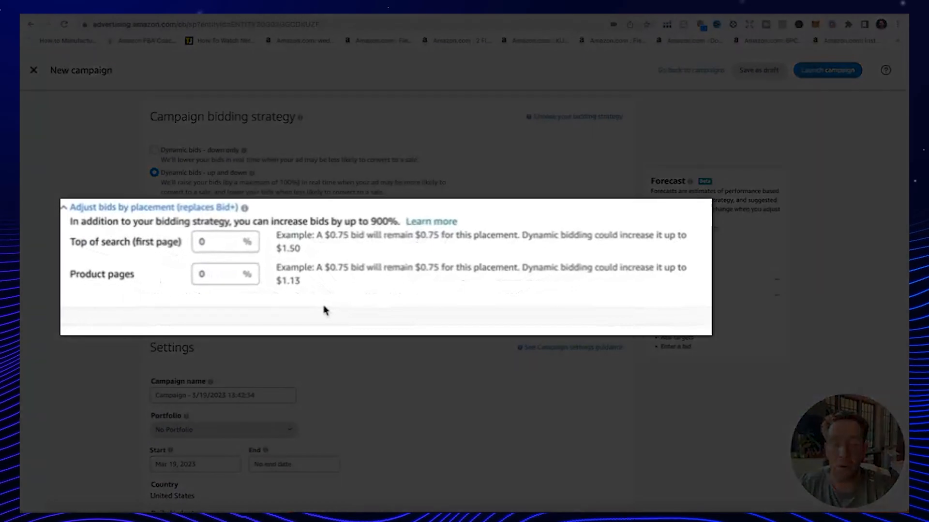
{"action": "left_click_drag", "start_coordinate": [67, 247], "coordinate": [178, 245]}
{"action": "left_click", "coordinate": [214, 241]}
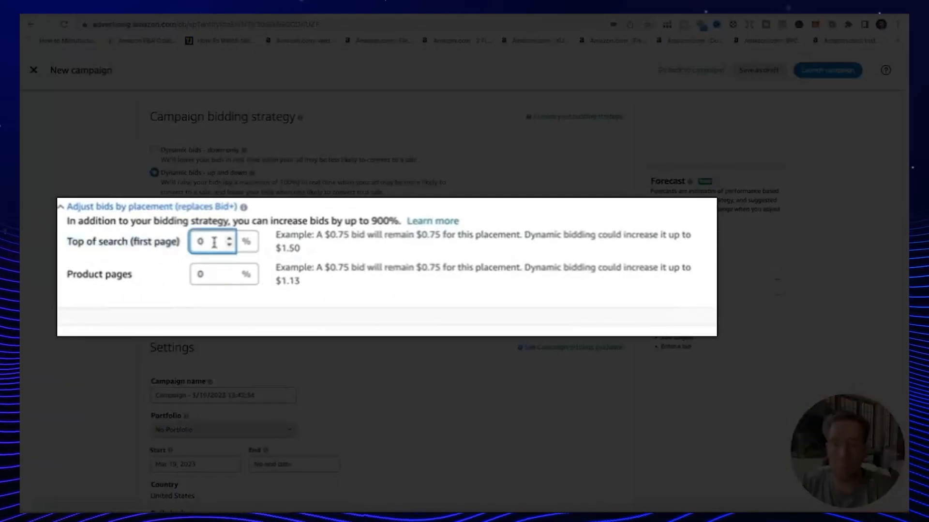
{"action": "key", "text": "BackSpace"}
{"action": "type", "text": "11"}
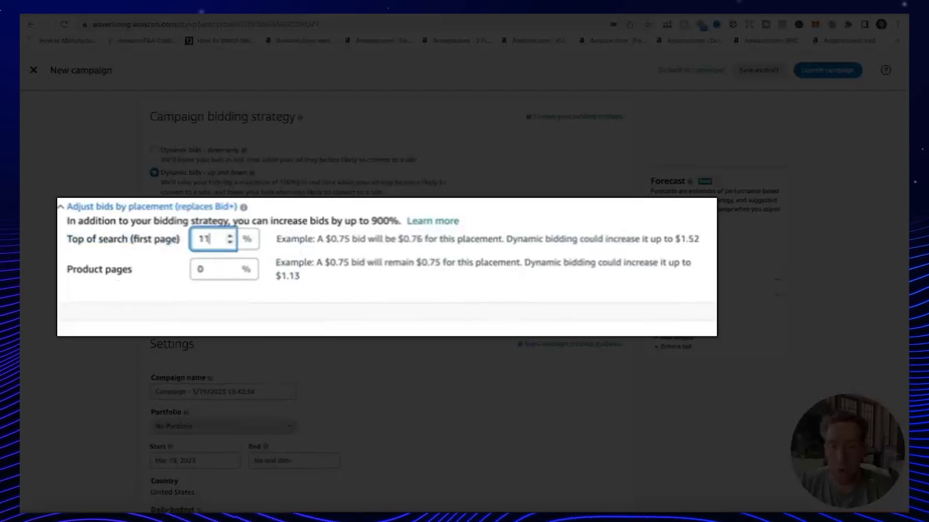
{"action": "key", "text": "BackSpace"}
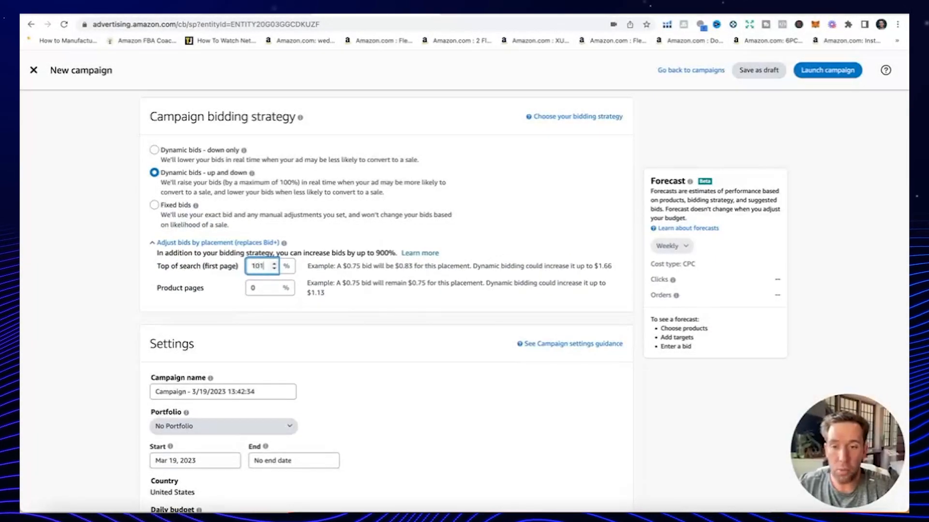
{"action": "type", "text": "01"}
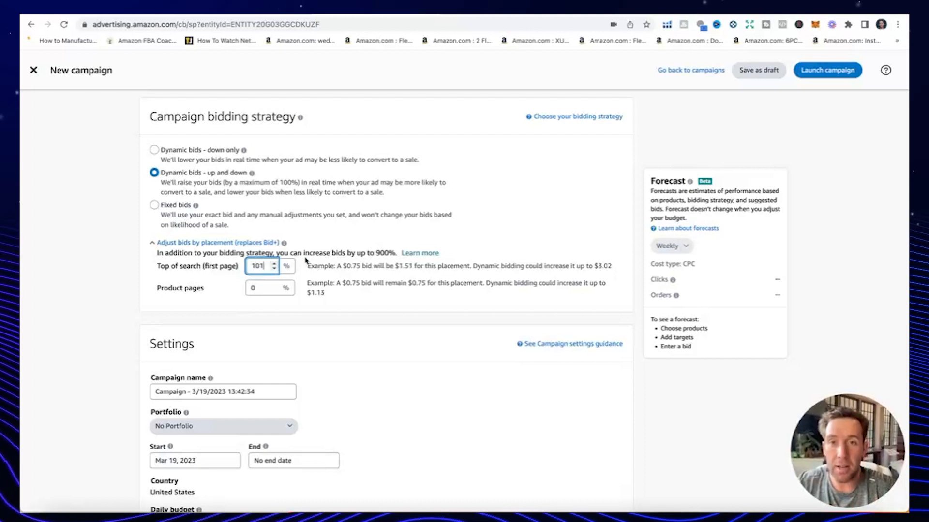
- Set the Product pages placement bid adjustment to 55%
{"action": "left_click_drag", "start_coordinate": [157, 266], "coordinate": [238, 269]}
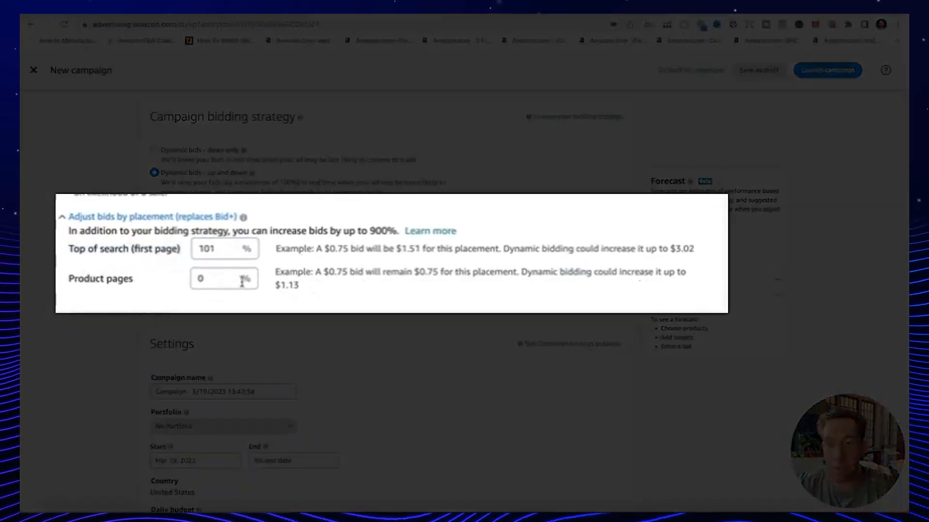
{"action": "left_click", "coordinate": [259, 288]}
{"action": "key", "text": "BackSpace"}
{"action": "type", "text": "55"}
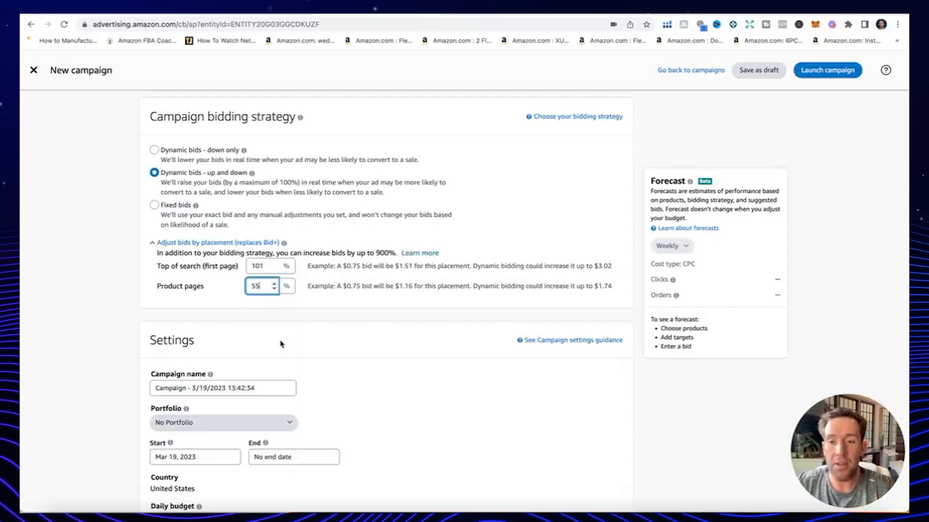
{"action": "left_click", "coordinate": [348, 307]}
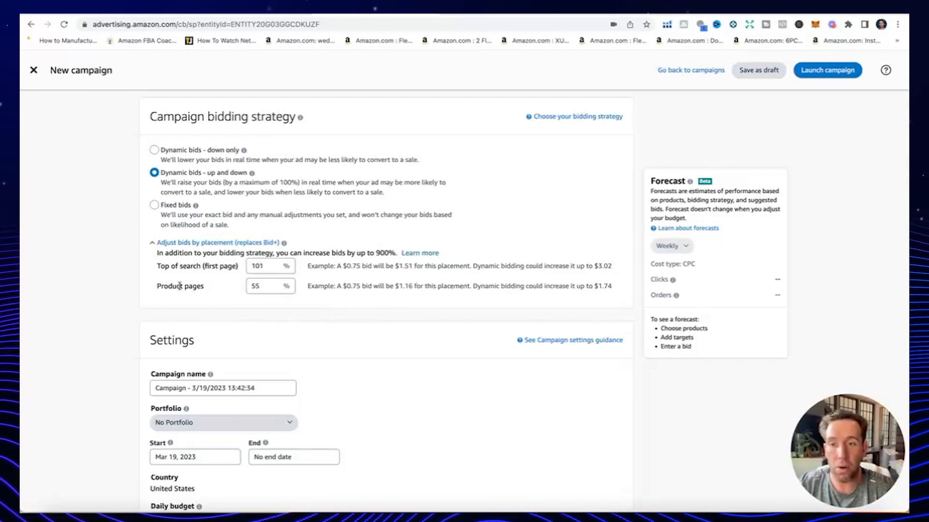
- Highlight the Top of search and Product pages placement labels, and set the campaign bidding strategy to Fixed bids
{"action": "left_click_drag", "start_coordinate": [157, 266], "coordinate": [243, 269]}
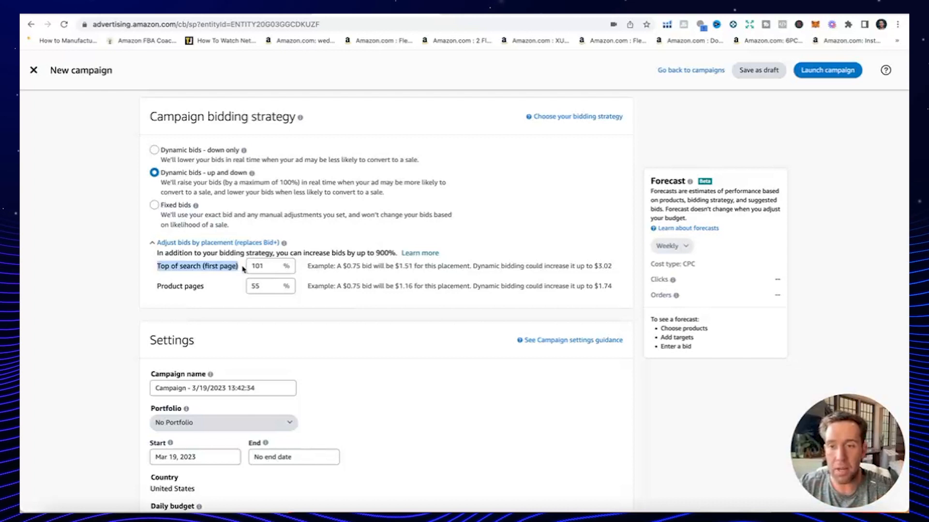
{"action": "left_click_drag", "start_coordinate": [211, 290], "coordinate": [156, 287]}
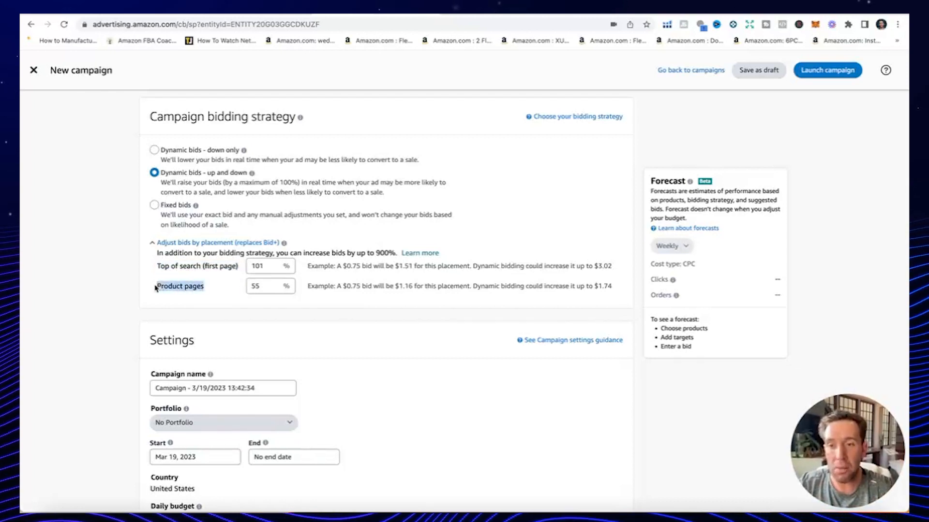
{"action": "left_click", "coordinate": [174, 282]}
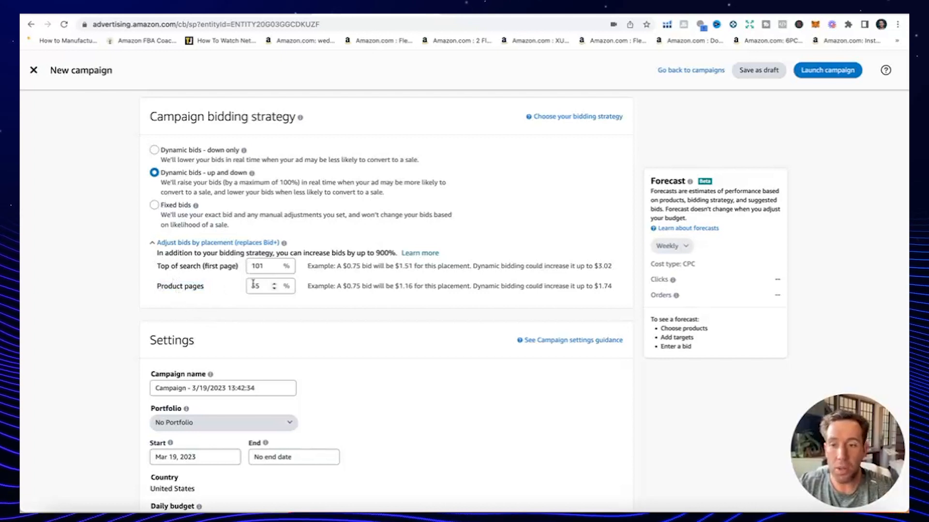
{"action": "left_click", "coordinate": [490, 227]}
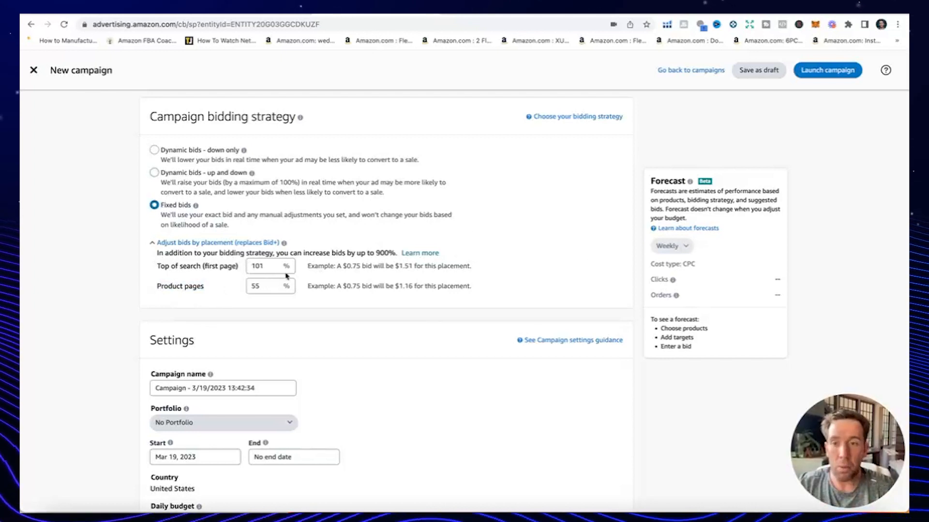
- Review the targeting group bids, starting with close match, against the placement adjustments under the fixed bidding strategy
{"action": "scroll", "coordinate": [487, 242], "scroll_direction": "up", "scroll_amount": 7}
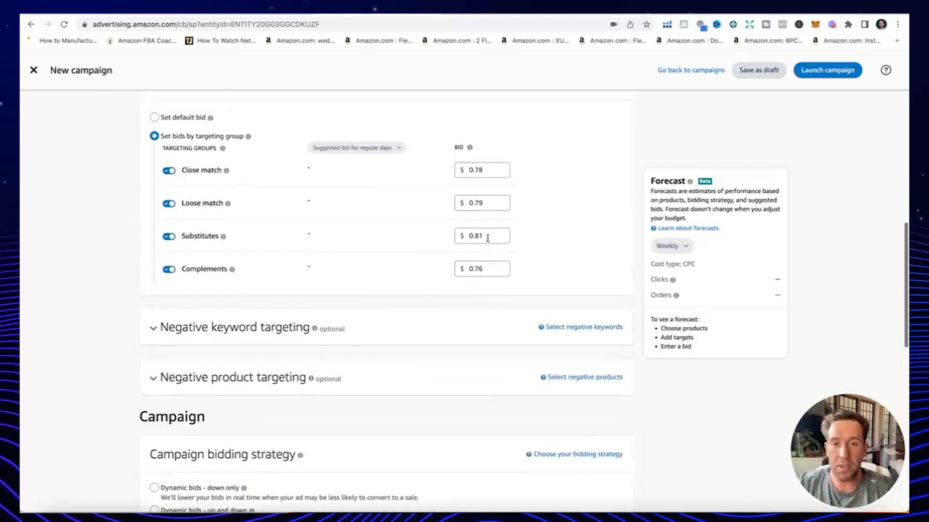
{"action": "double_click", "coordinate": [483, 168]}
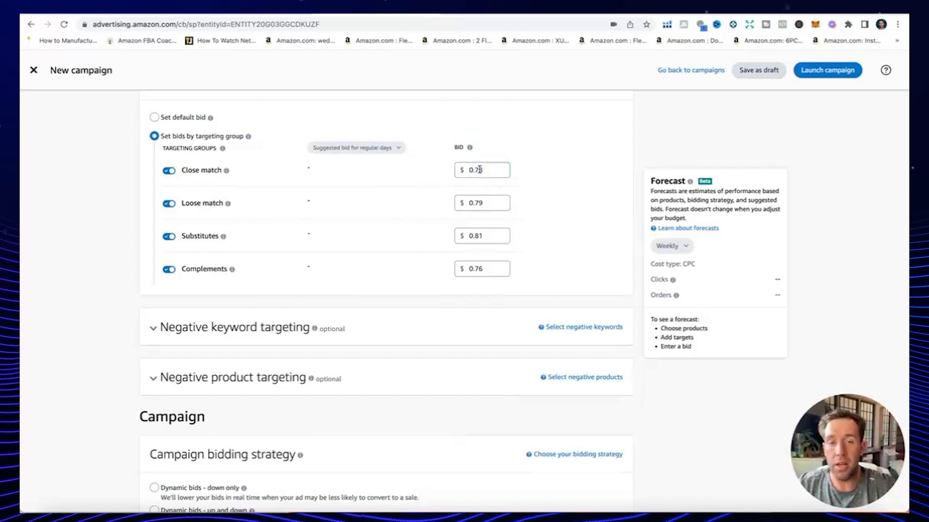
{"action": "scroll", "coordinate": [503, 177], "scroll_direction": "down", "scroll_amount": 8}
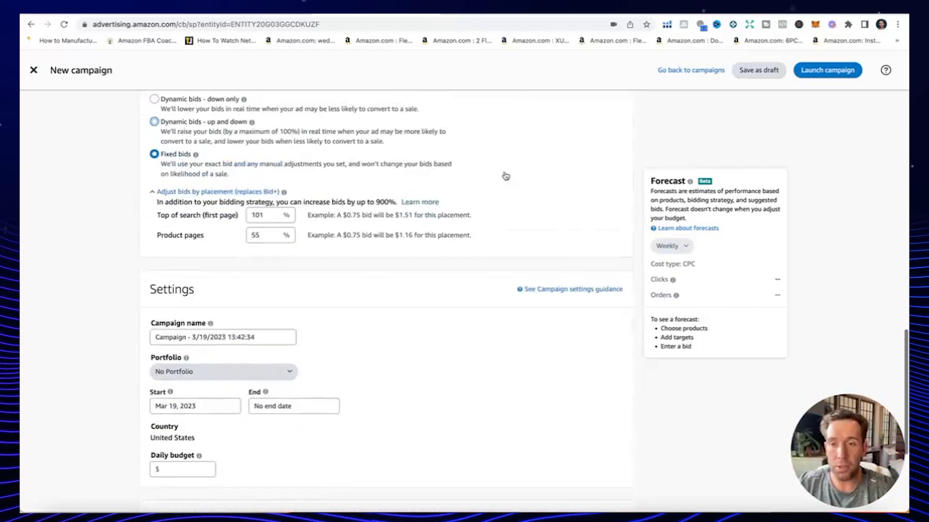
{"action": "scroll", "coordinate": [303, 258], "scroll_direction": "up", "scroll_amount": 1}
{"action": "scroll", "coordinate": [471, 208], "scroll_direction": "up", "scroll_amount": 2}
{"action": "scroll", "coordinate": [471, 208], "scroll_direction": "up", "scroll_amount": 4}
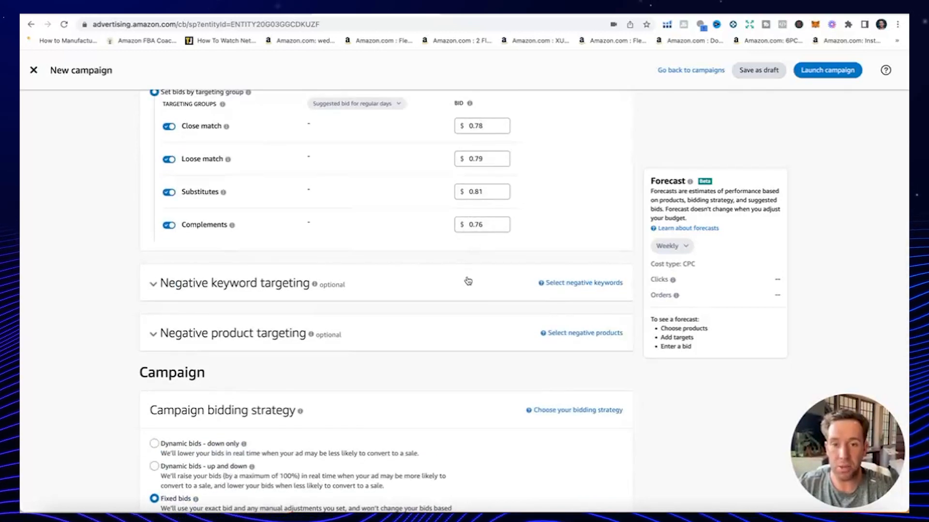
- Name the campaign "Automatic All 4 Targeting Groups Launch" in the campaign settings
{"action": "scroll", "coordinate": [468, 281], "scroll_direction": "down", "scroll_amount": 8}
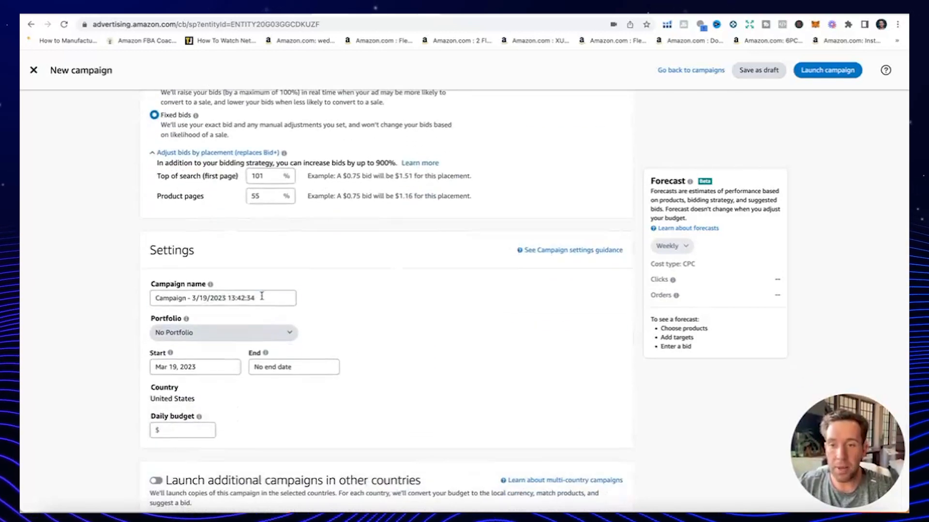
{"action": "left_click_drag", "start_coordinate": [262, 296], "coordinate": [145, 303]}
{"action": "type", "text": "Automatic All 4 Targeting Groups Launch"}
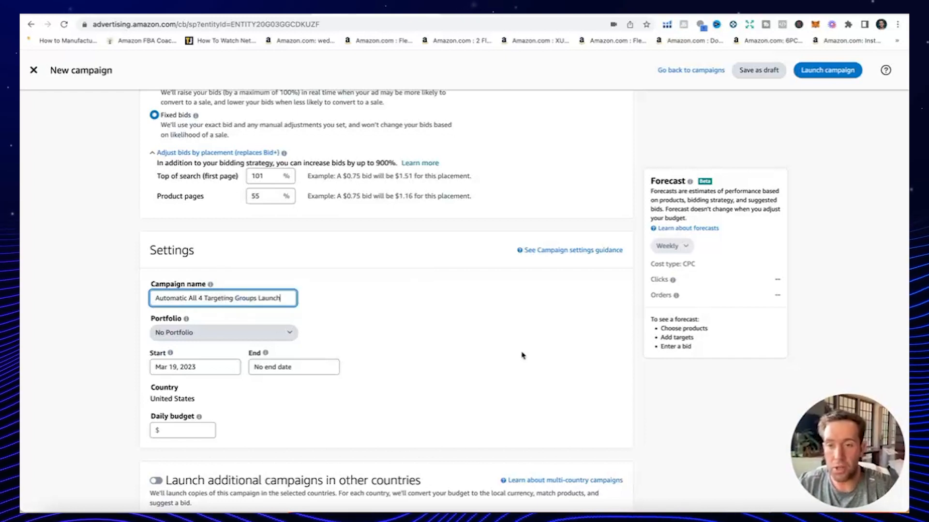
{"action": "left_click", "coordinate": [533, 353]}
{"action": "scroll", "coordinate": [533, 353], "scroll_direction": "down", "scroll_amount": 2}
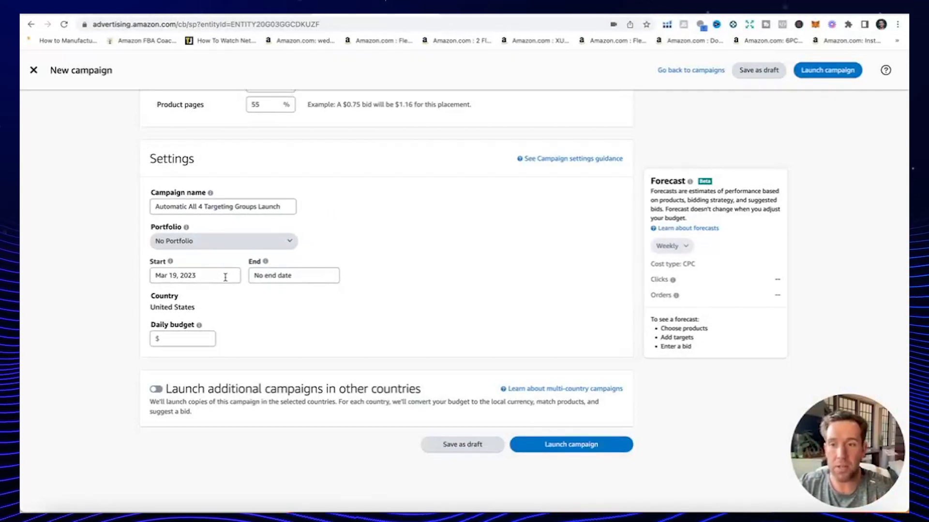
- Set the campaign's daily budget to $15
{"action": "left_click", "coordinate": [182, 340]}
{"action": "type", "text": "15"}
{"action": "left_click", "coordinate": [410, 297]}
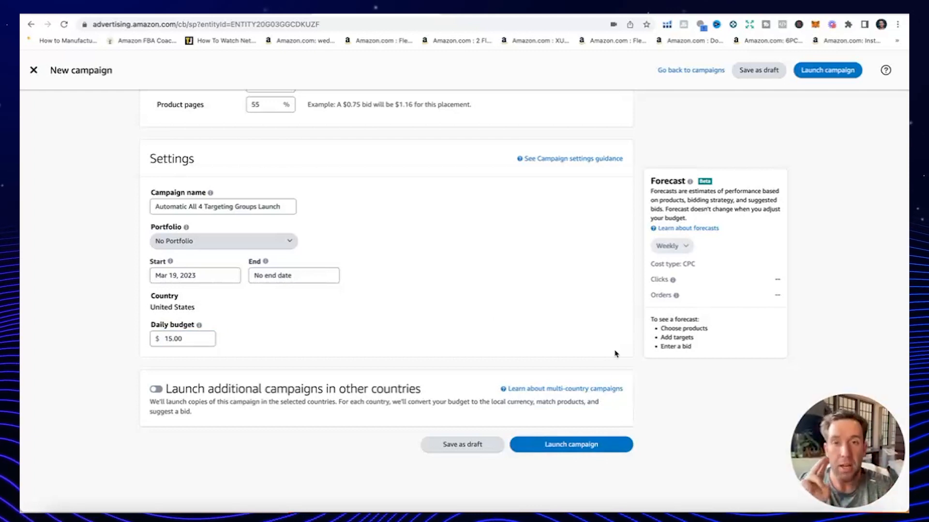
- Switch to the PPC tips document in Google Docs and highlight the Close match, Loose match and Substitutes auto campaign lines
{"action": "left_click", "coordinate": [532, 9]}
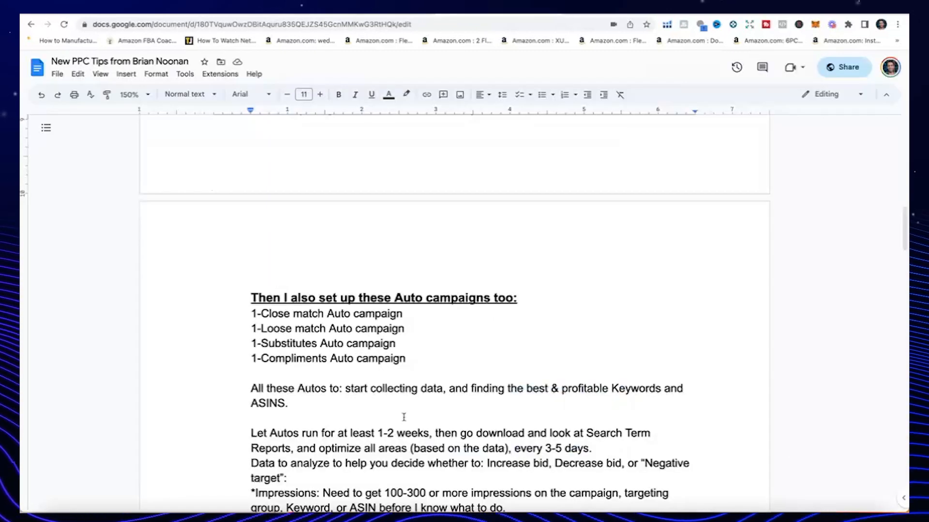
{"action": "scroll", "coordinate": [404, 420], "scroll_direction": "down", "scroll_amount": 2}
{"action": "left_click_drag", "start_coordinate": [251, 245], "coordinate": [419, 239]}
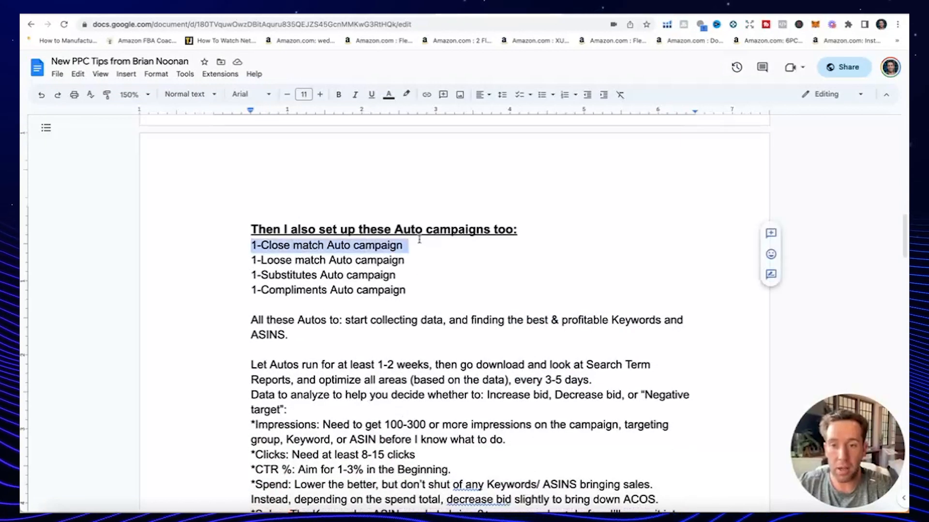
{"action": "left_click_drag", "start_coordinate": [251, 259], "coordinate": [376, 260]}
{"action": "left_click_drag", "start_coordinate": [251, 275], "coordinate": [326, 275]}
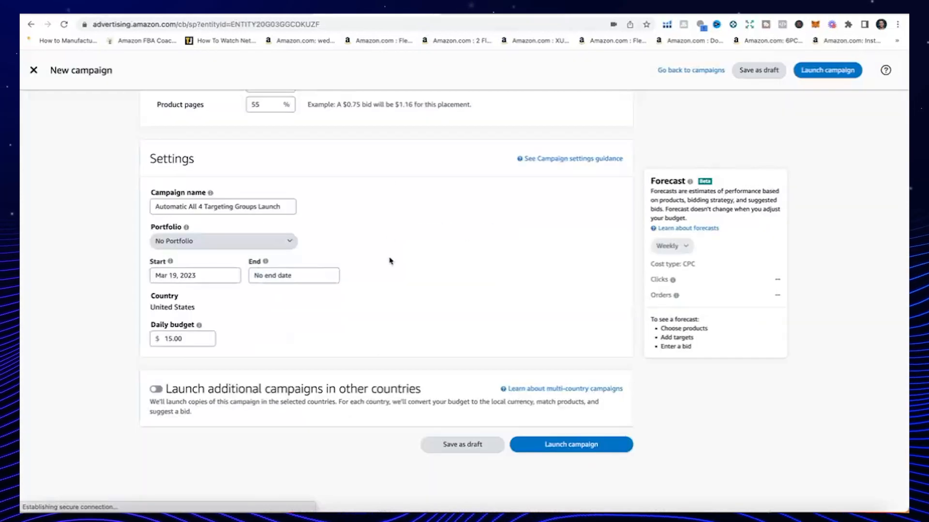
- Return to the Amazon Ads campaign builder, name the ad group "Automatic Close Match" and add the first listed product
{"action": "scroll", "coordinate": [389, 259], "scroll_direction": "down", "scroll_amount": 8}
{"action": "left_click_drag", "start_coordinate": [257, 235], "coordinate": [190, 235]}
{"action": "type", "text": "Close Match"}
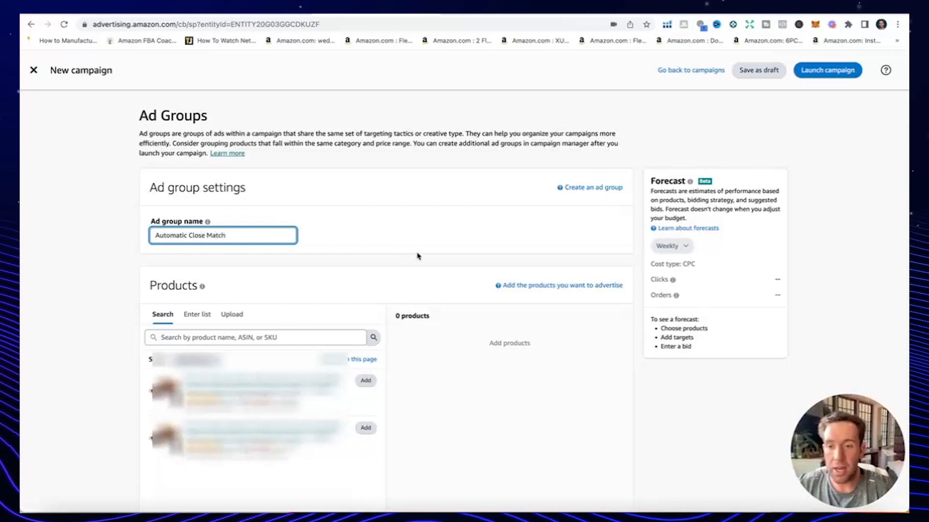
{"action": "left_click", "coordinate": [365, 381]}
- Switch automatic targeting to a default bid and back to bids by targeting group
{"action": "scroll", "coordinate": [369, 430], "scroll_direction": "down", "scroll_amount": 5}
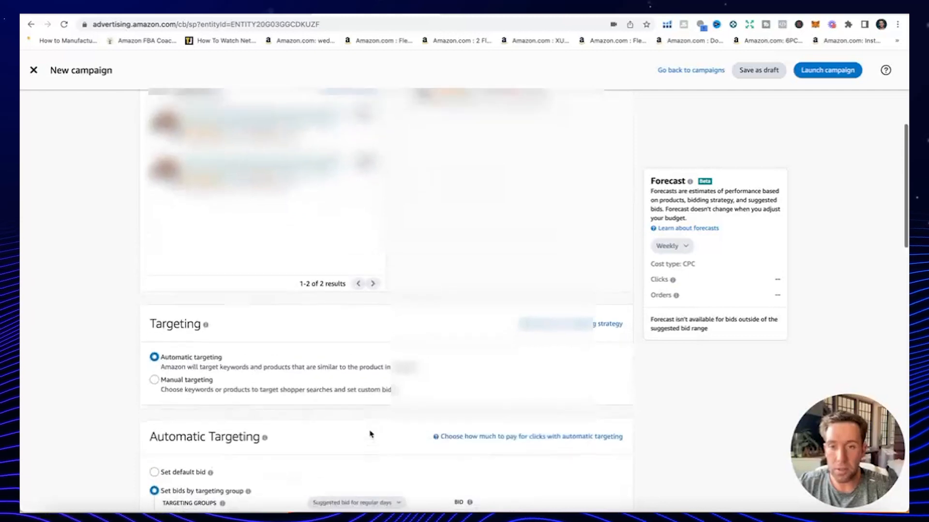
{"action": "scroll", "coordinate": [370, 434], "scroll_direction": "down", "scroll_amount": 4}
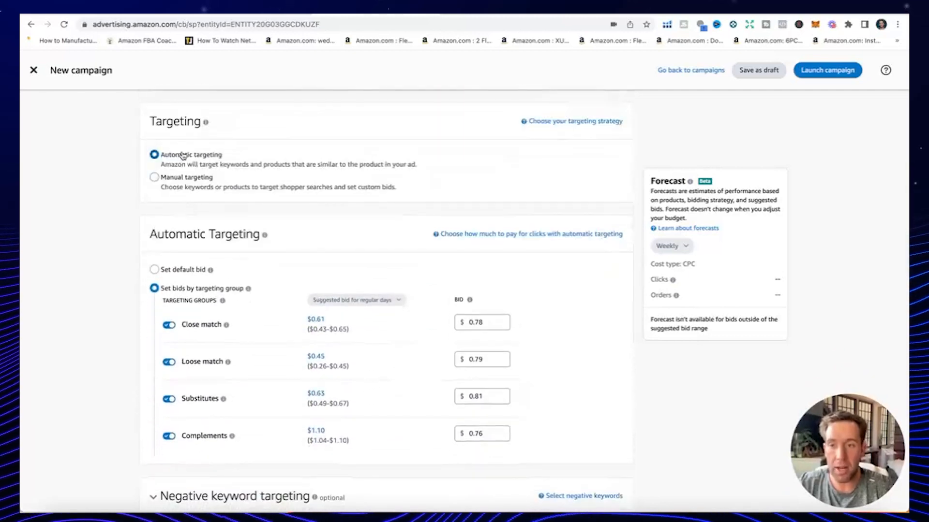
{"action": "scroll", "coordinate": [332, 230], "scroll_direction": "down", "scroll_amount": 1}
{"action": "left_click", "coordinate": [154, 230]}
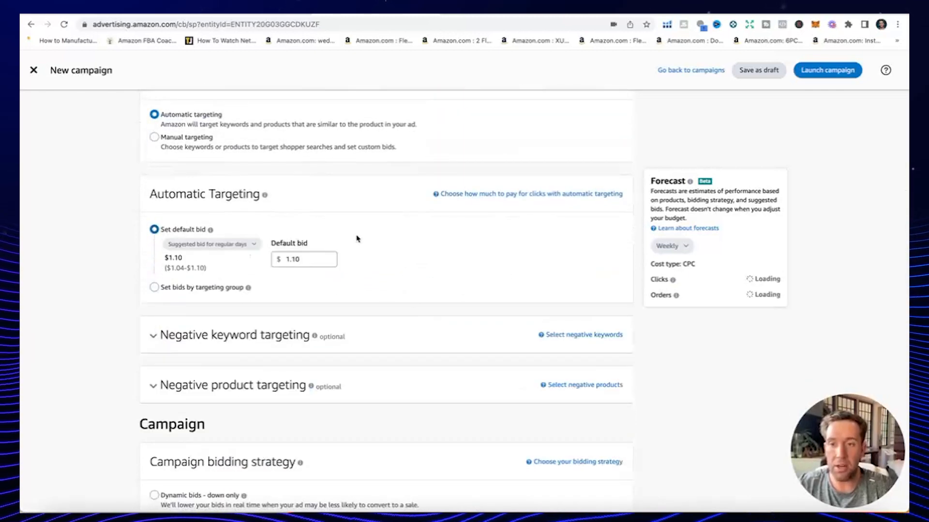
{"action": "scroll", "coordinate": [356, 239], "scroll_direction": "down", "scroll_amount": 2}
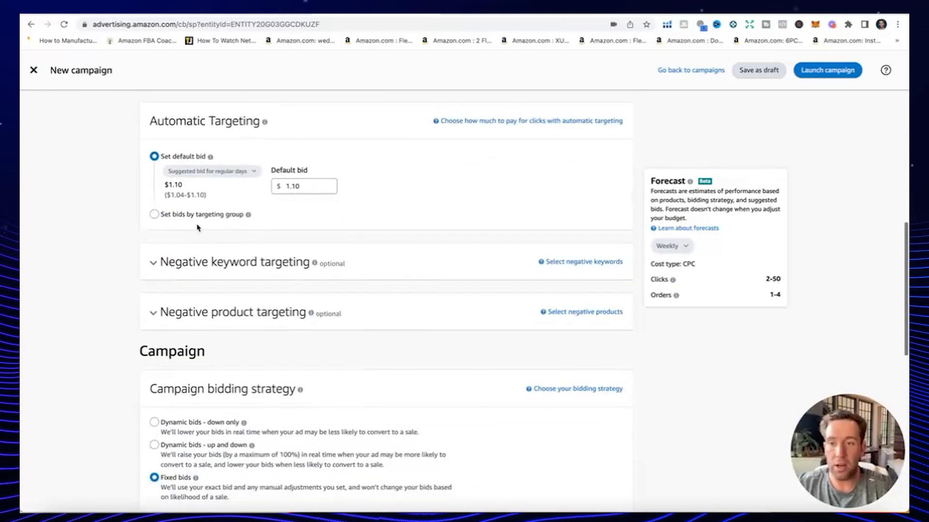
{"action": "left_click", "coordinate": [154, 215]}
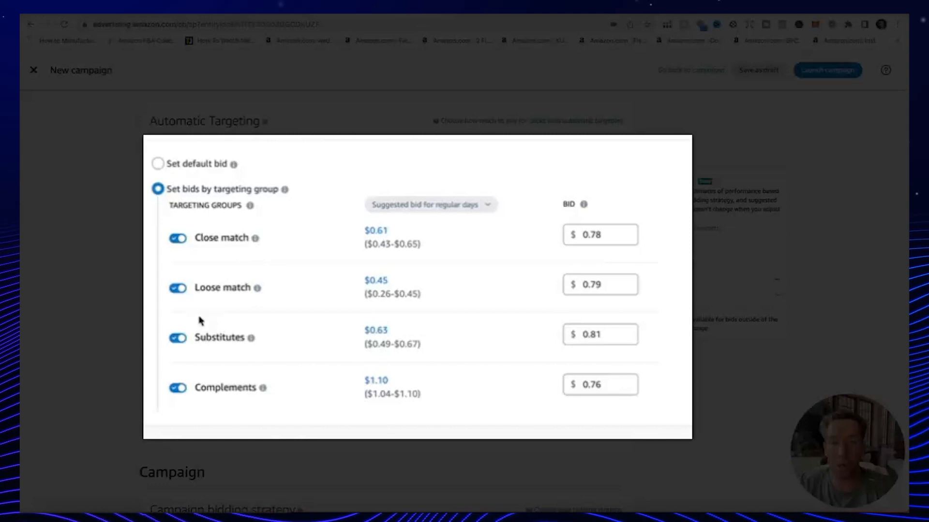
- Turn off the Loose match, Substitutes and Complements targeting groups, leaving only Close match enabled
{"action": "left_click", "coordinate": [177, 288]}
{"action": "left_click", "coordinate": [169, 288]}
{"action": "left_click", "coordinate": [170, 324]}
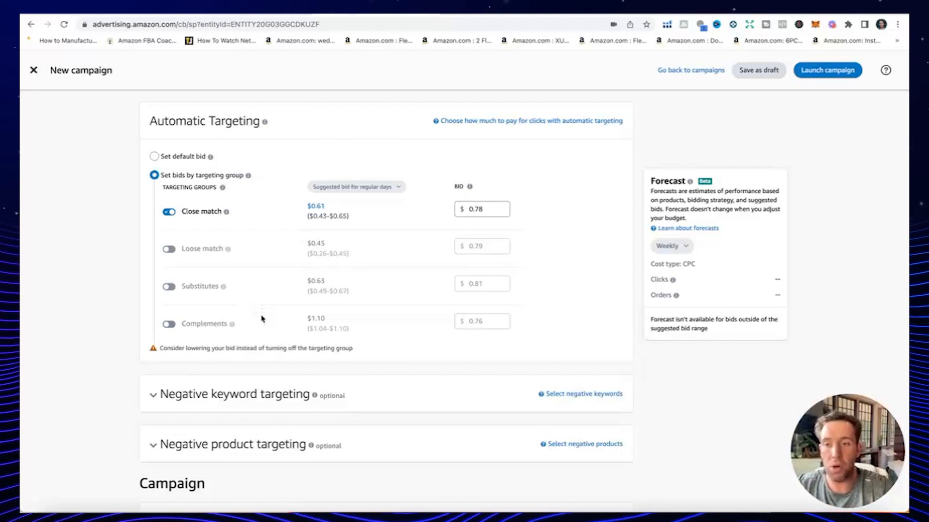
- Turn the Loose match targeting group back on alongside Close match and highlight the Close match label
{"action": "left_click", "coordinate": [169, 248]}
{"action": "mouse_move", "coordinate": [189, 214]}
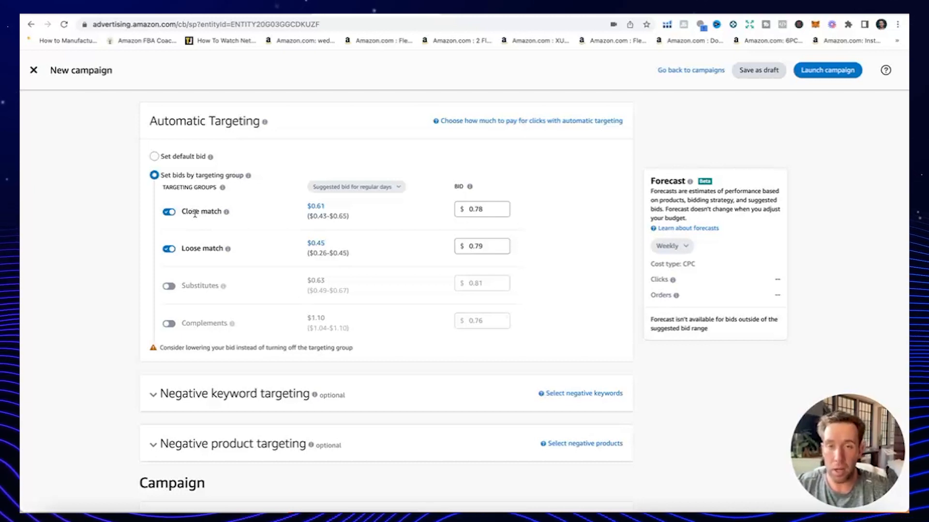
{"action": "left_click_drag", "start_coordinate": [182, 213], "coordinate": [222, 215]}
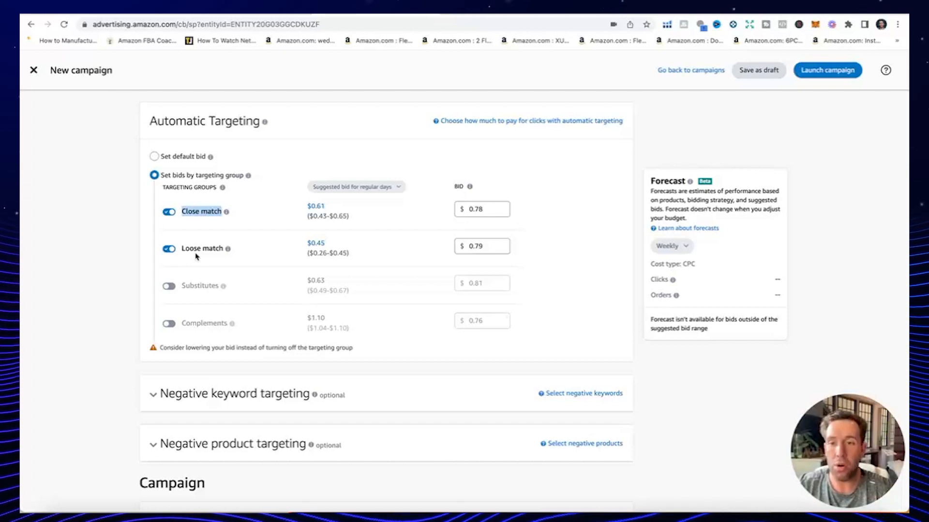
- Turn off Close match and Loose match, and enable the Substitutes and Complements targeting groups instead
{"action": "left_click", "coordinate": [169, 212]}
{"action": "left_click", "coordinate": [169, 249]}
{"action": "left_click", "coordinate": [169, 287]}
{"action": "left_click", "coordinate": [168, 324]}
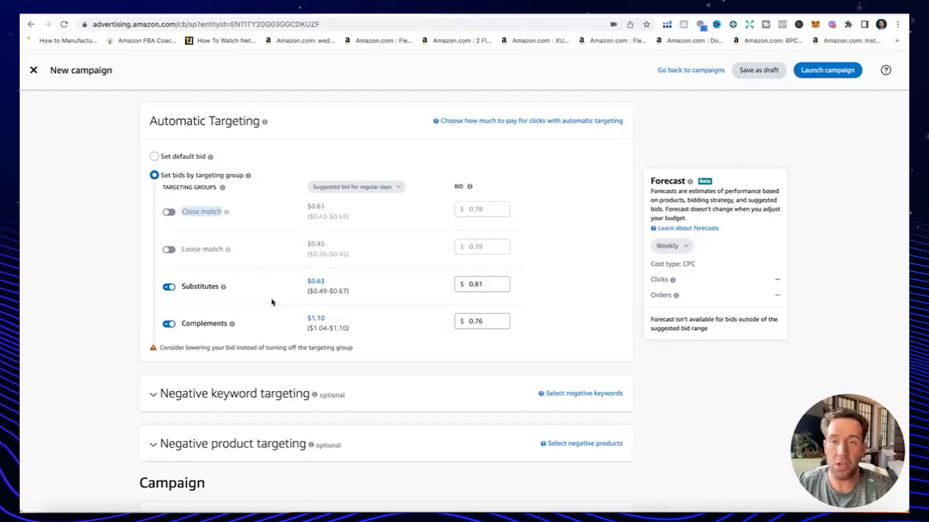
- Turn off Substitutes and Complements, and re-enable Close match as the only active targeting group
{"action": "left_click", "coordinate": [170, 287]}
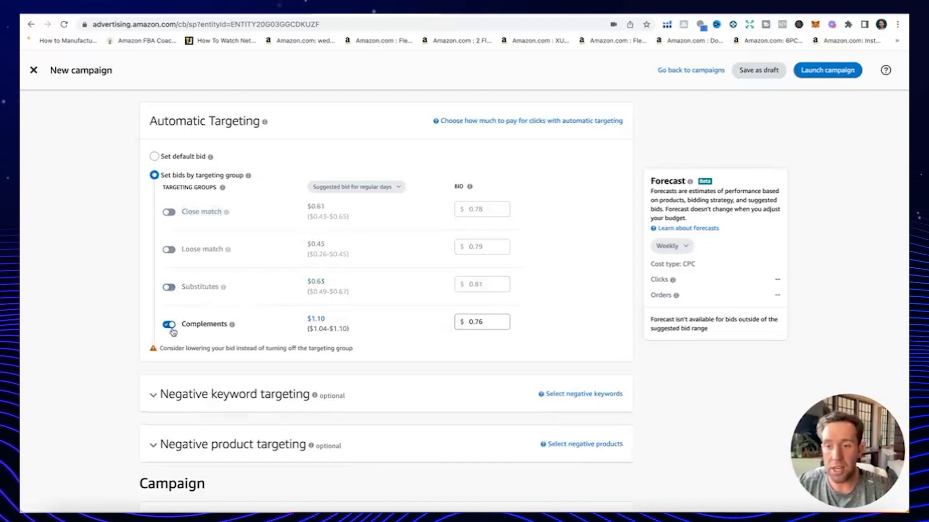
{"action": "left_click", "coordinate": [169, 212]}
{"action": "left_click", "coordinate": [171, 324]}
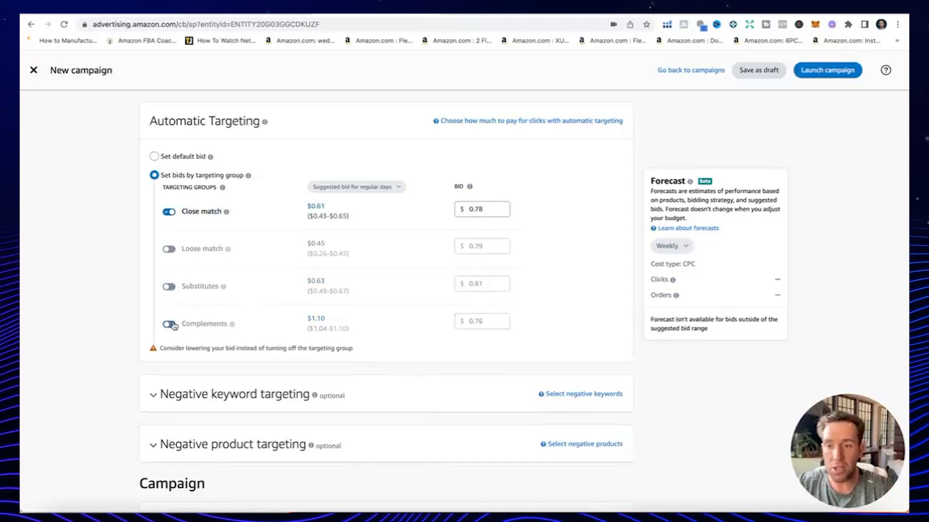
- Set the Close match bid to $0.68
{"action": "left_click", "coordinate": [485, 209]}
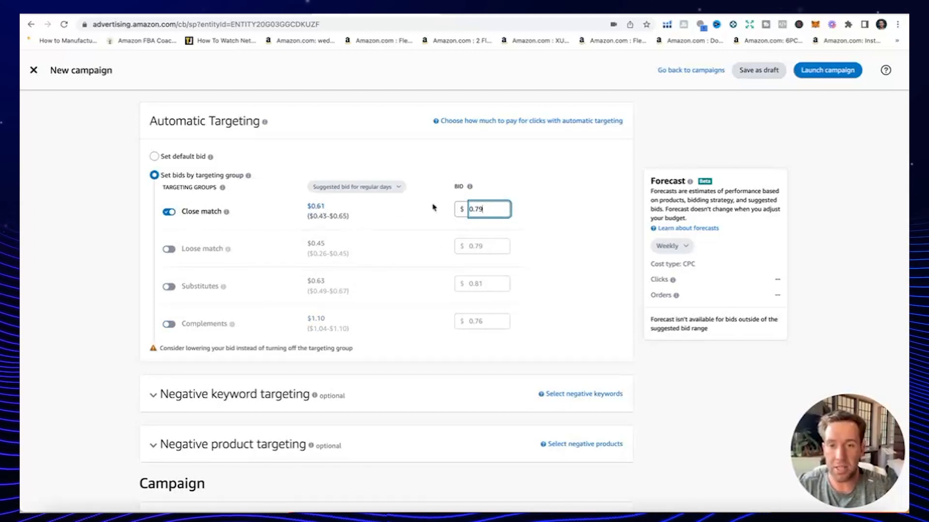
{"action": "left_click_drag", "start_coordinate": [490, 211], "coordinate": [471, 211]}
{"action": "type", "text": "0.68"}
{"action": "left_click", "coordinate": [559, 214]}
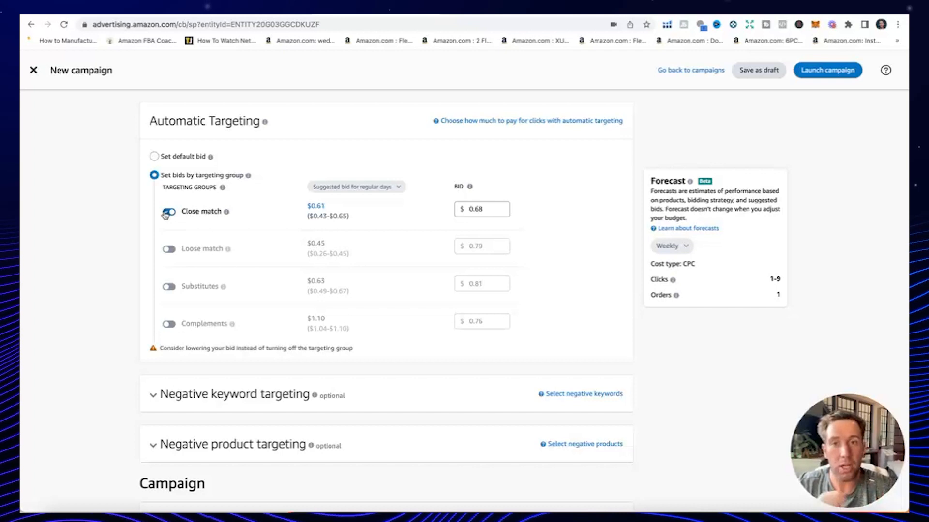
- Highlight the Close match and Substitutes labels and read the explanation of the Substitutes targeting group
{"action": "left_click_drag", "start_coordinate": [184, 214], "coordinate": [219, 215]}
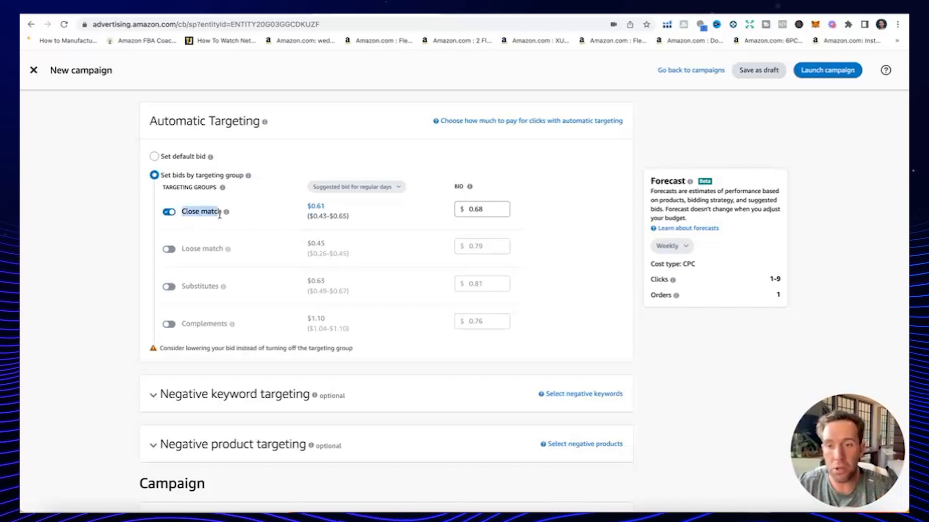
{"action": "left_click", "coordinate": [266, 254]}
{"action": "left_click_drag", "start_coordinate": [182, 285], "coordinate": [219, 288]}
{"action": "left_click", "coordinate": [223, 287]}
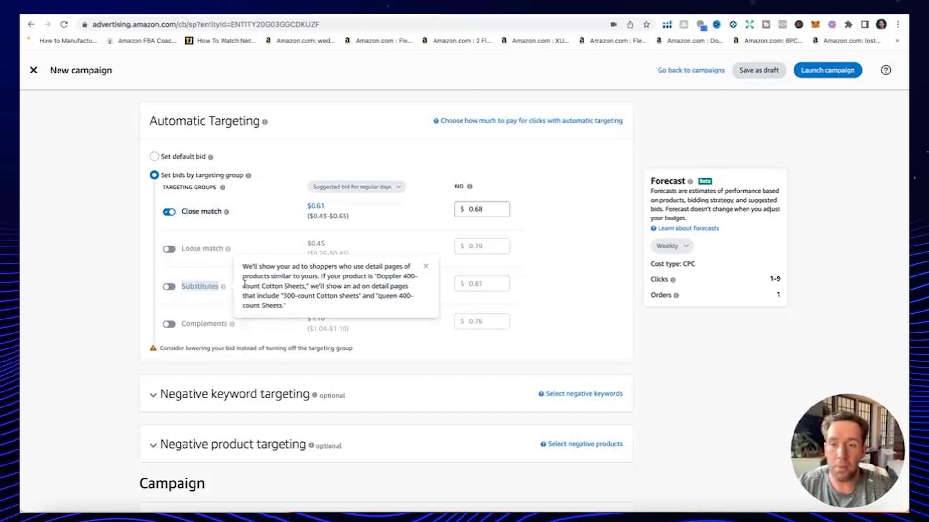
{"action": "left_click", "coordinate": [274, 229]}
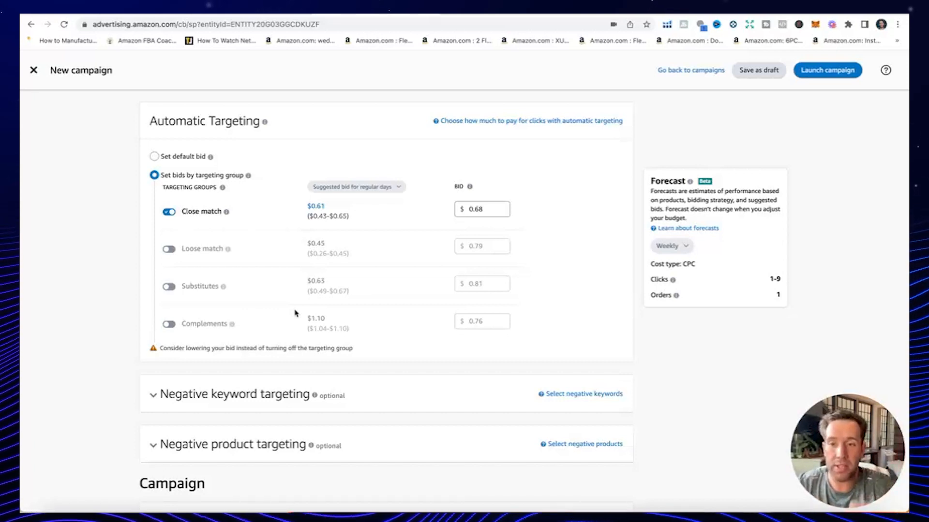
- Set the campaign bidding strategy to Dynamic bids - up and down
{"action": "scroll", "coordinate": [294, 312], "scroll_direction": "down", "scroll_amount": 7}
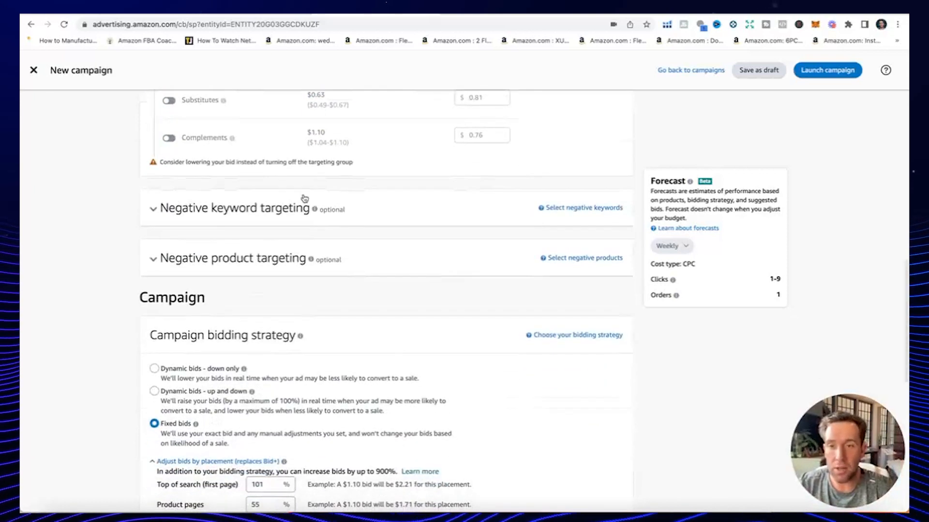
{"action": "scroll", "coordinate": [304, 199], "scroll_direction": "down", "scroll_amount": 1}
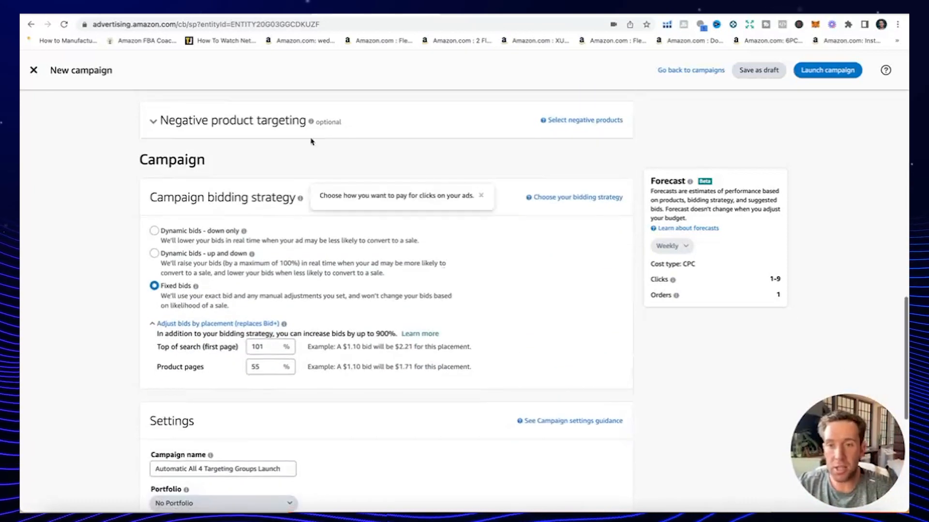
{"action": "left_click", "coordinate": [188, 258]}
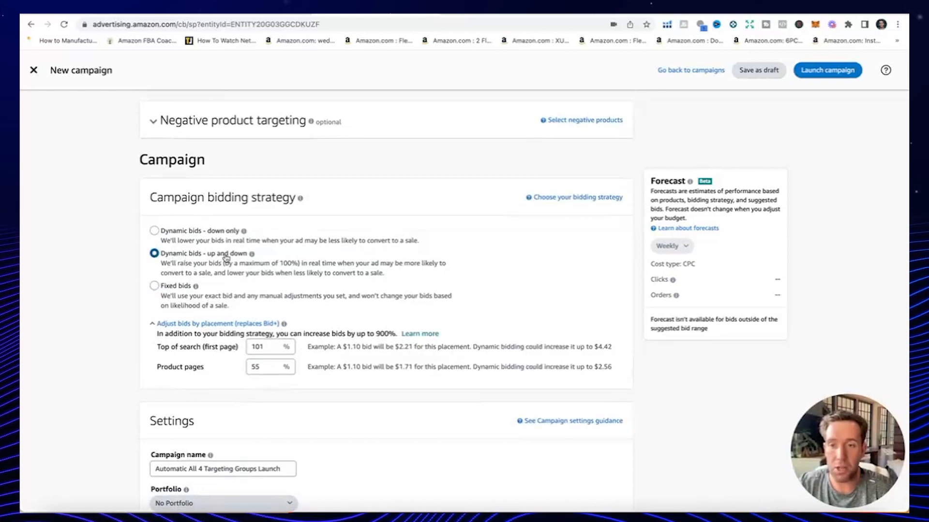
- Set the placement bid adjustments to 55% for Top of search and 15% for Product pages
{"action": "double_click", "coordinate": [257, 347]}
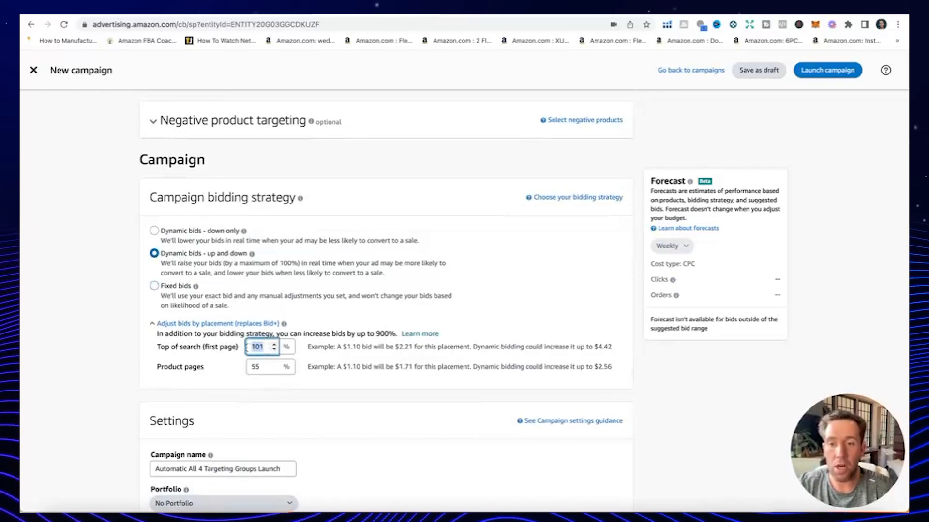
{"action": "type", "text": "5"}
{"action": "double_click", "coordinate": [254, 367]}
{"action": "type", "text": "15"}
{"action": "left_click", "coordinate": [258, 345]}
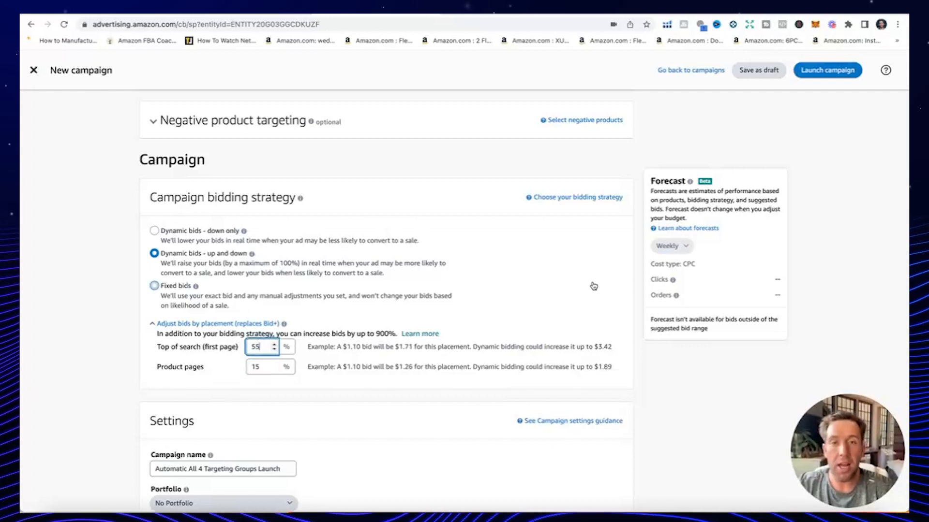
- Switch to the PPC tips document in Google Docs and highlight the list of four auto campaigns, including Substitutes and Compliments
{"action": "left_click", "coordinate": [504, 15]}
{"action": "left_click", "coordinate": [288, 259]}
{"action": "left_click_drag", "start_coordinate": [251, 245], "coordinate": [444, 298]}
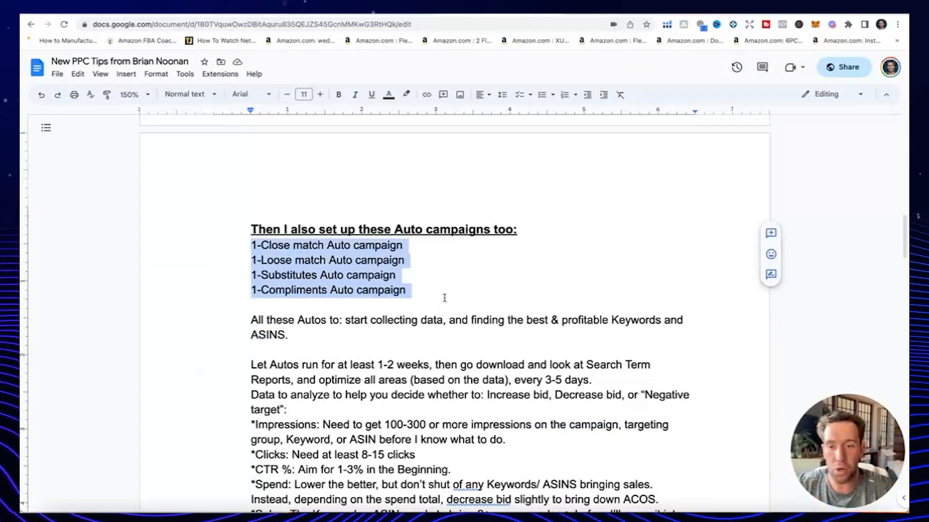
{"action": "left_click", "coordinate": [445, 298]}
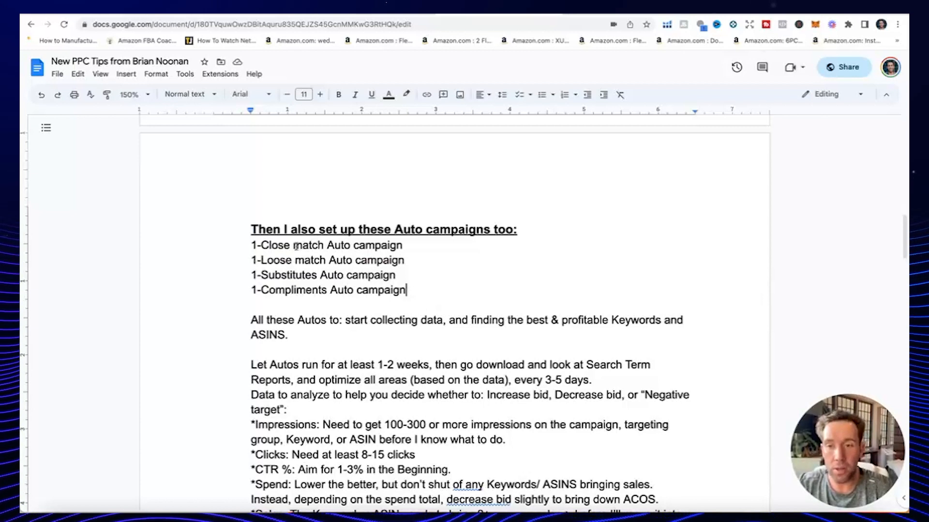
{"action": "left_click_drag", "start_coordinate": [252, 245], "coordinate": [418, 290]}
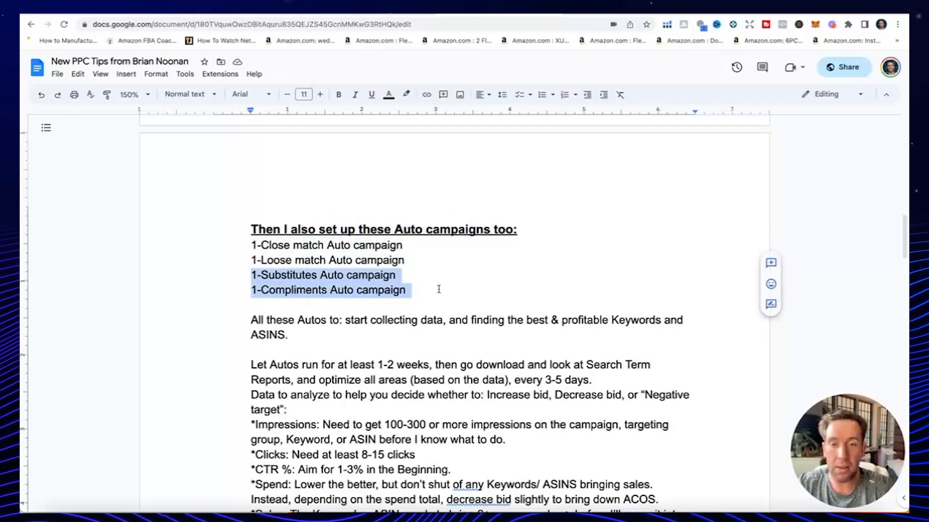
{"action": "left_click", "coordinate": [439, 289]}
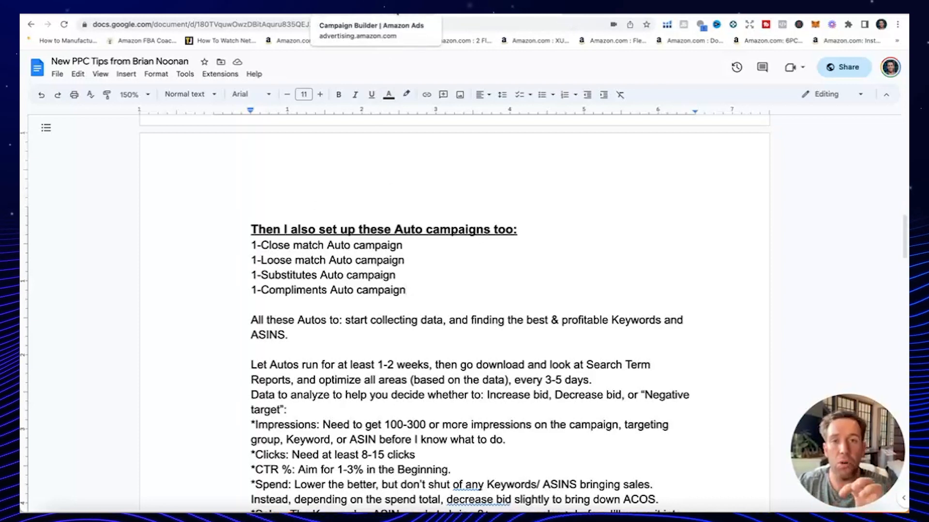
- Return to the Amazon Ads campaign builder and set the Top of search placement bid adjustment to 25%
{"action": "left_click", "coordinate": [402, 13]}
{"action": "scroll", "coordinate": [333, 317], "scroll_direction": "down", "scroll_amount": 1}
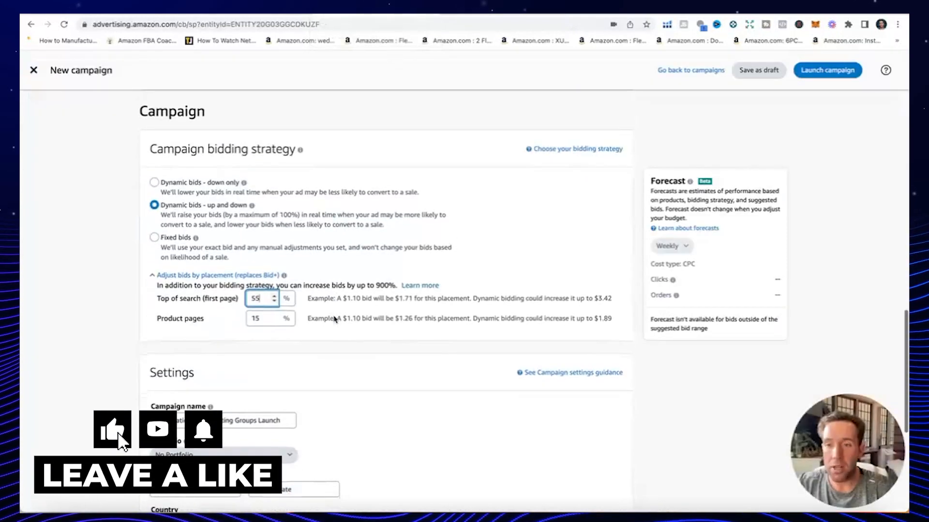
{"action": "key", "text": "BackSpace"}
{"action": "key", "text": "BackSpace"}
{"action": "type", "text": "2"}
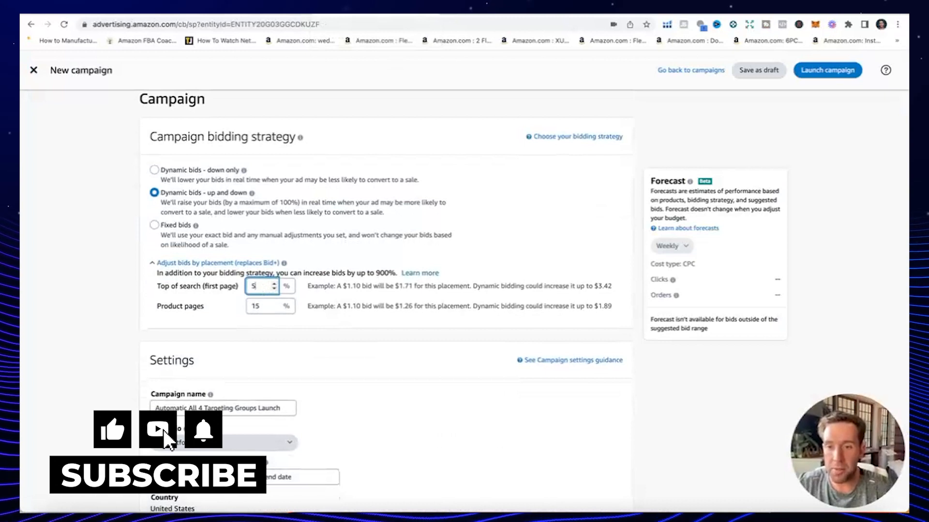
{"action": "key", "text": "BackSpace"}
{"action": "type", "text": "5"}
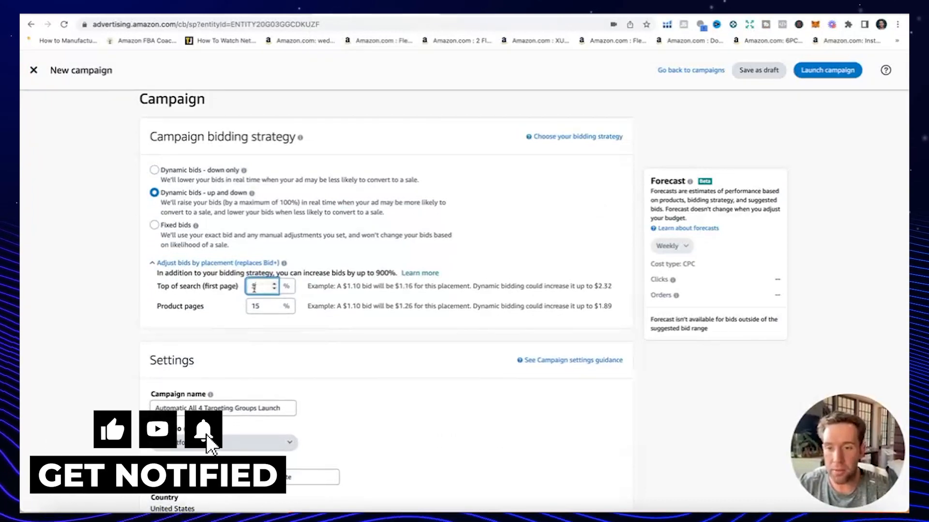
{"action": "type", "text": "2"}
- Rename the campaign as Automatic Launch Close Match
{"action": "scroll", "coordinate": [326, 342], "scroll_direction": "down", "scroll_amount": 2}
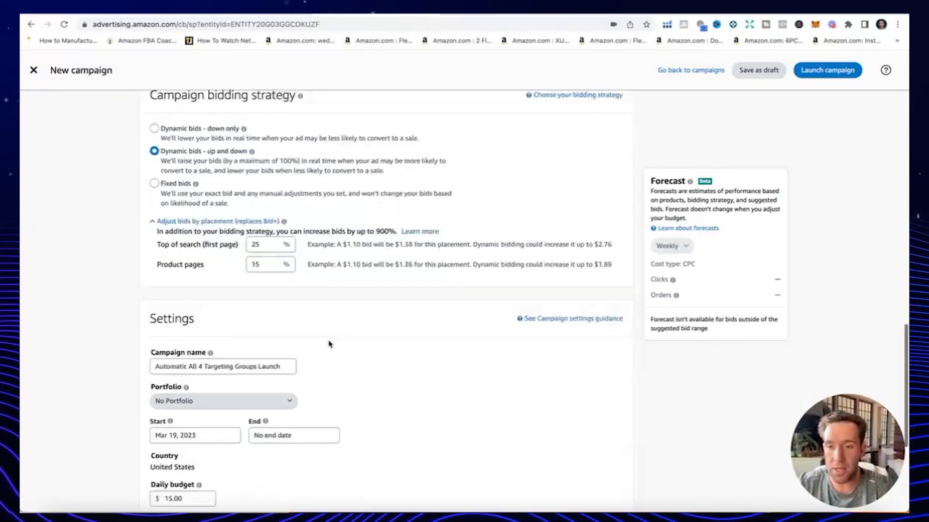
{"action": "left_click_drag", "start_coordinate": [283, 301], "coordinate": [193, 300]}
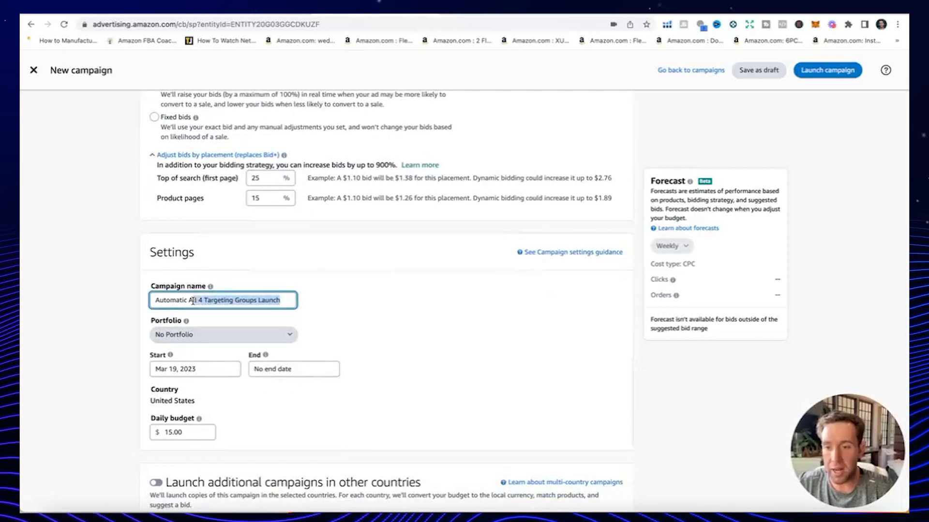
{"action": "type", "text": "Launch Clo"}
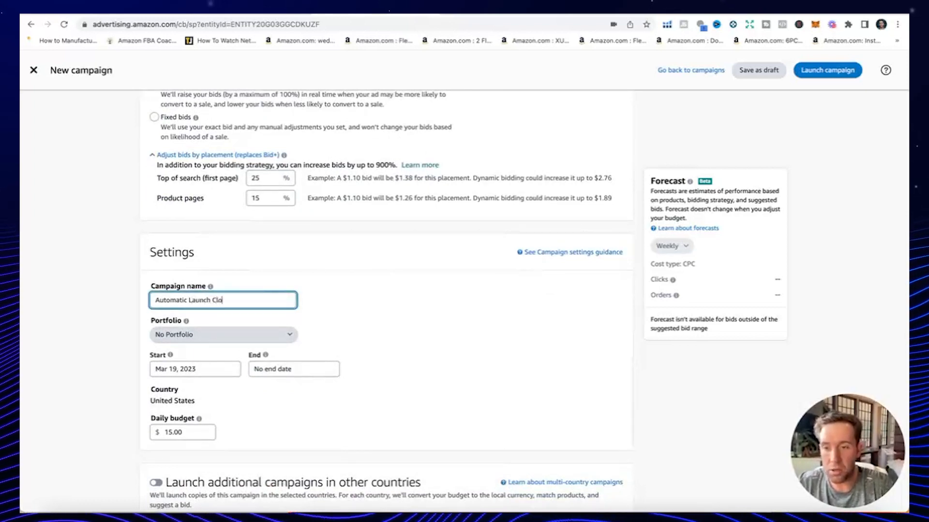
{"action": "type", "text": "se Match"}
{"action": "left_click", "coordinate": [271, 370]}
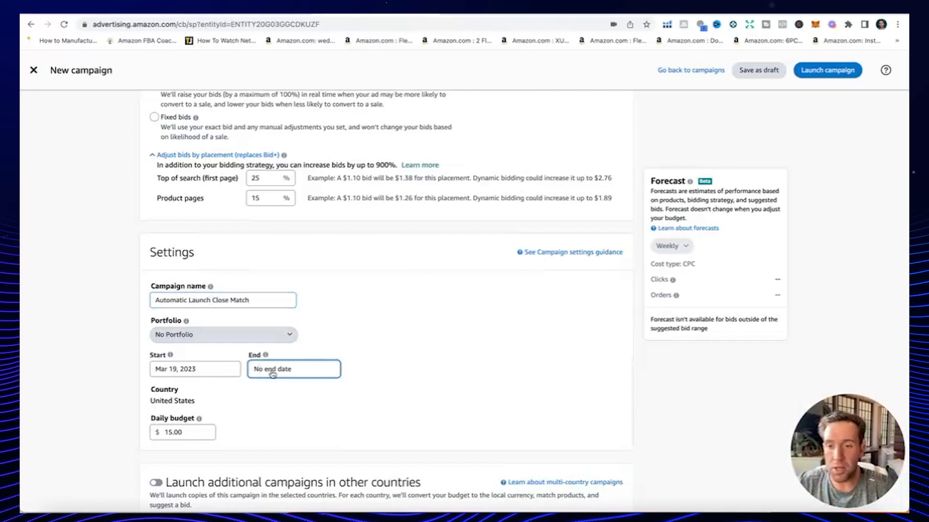
{"action": "left_click", "coordinate": [268, 397]}
{"action": "left_click", "coordinate": [268, 397]}
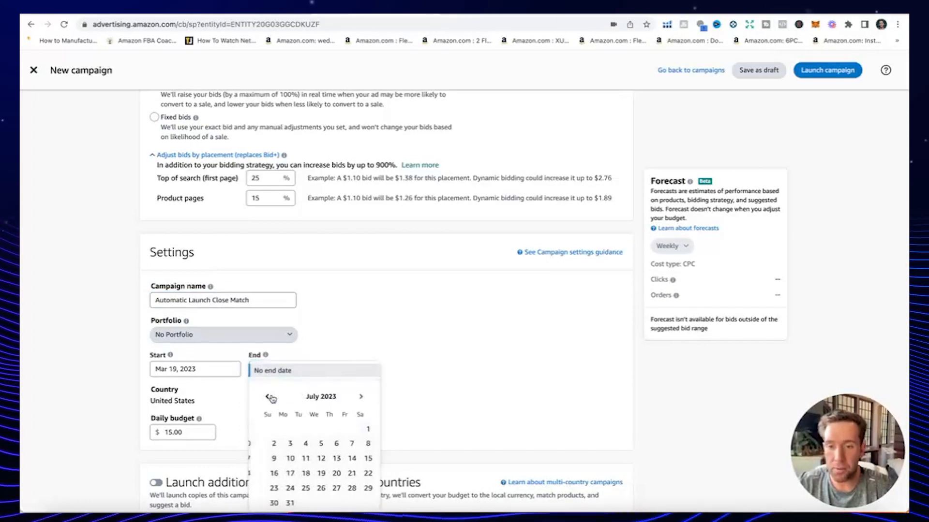
{"action": "left_click", "coordinate": [267, 397]}
{"action": "left_click", "coordinate": [399, 325]}
- Set the campaign's daily budget to $10
{"action": "left_click", "coordinate": [187, 434]}
{"action": "type", "text": "1"}
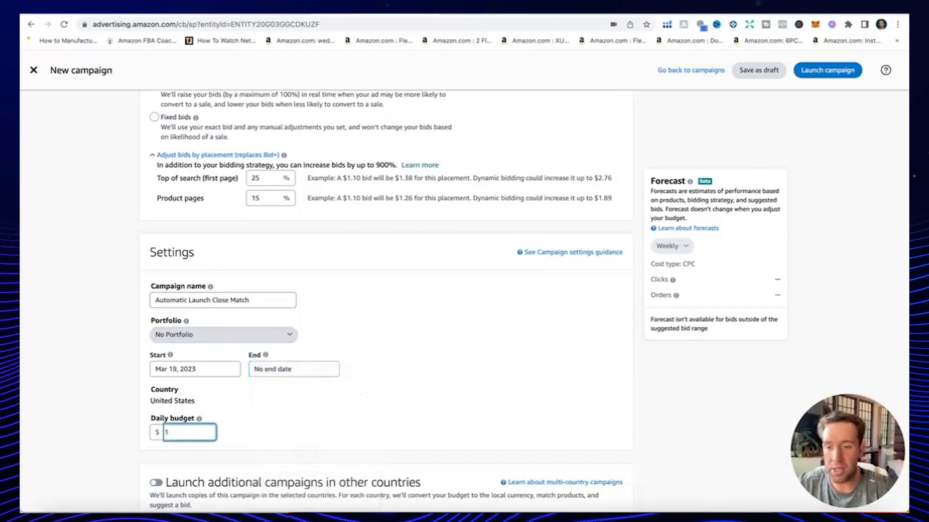
{"action": "type", "text": "0"}
{"action": "left_click", "coordinate": [280, 424]}
{"action": "scroll", "coordinate": [483, 369], "scroll_direction": "down", "scroll_amount": 4}
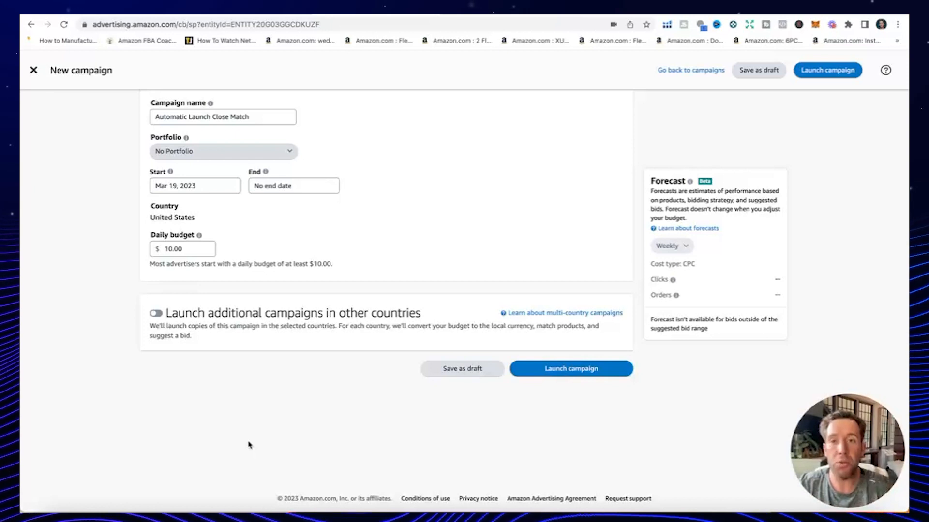
- Cycle the only enabled targeting group from Close match through Loose match and Substitutes to Complements
{"action": "scroll", "coordinate": [373, 325], "scroll_direction": "up", "scroll_amount": 10}
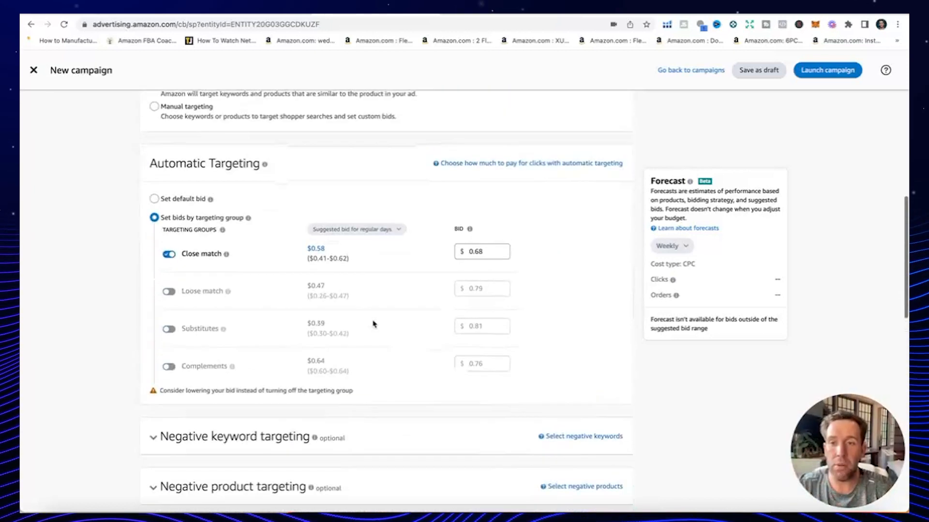
{"action": "left_click", "coordinate": [169, 254]}
{"action": "left_click", "coordinate": [170, 291]}
{"action": "mouse_move", "coordinate": [228, 292]}
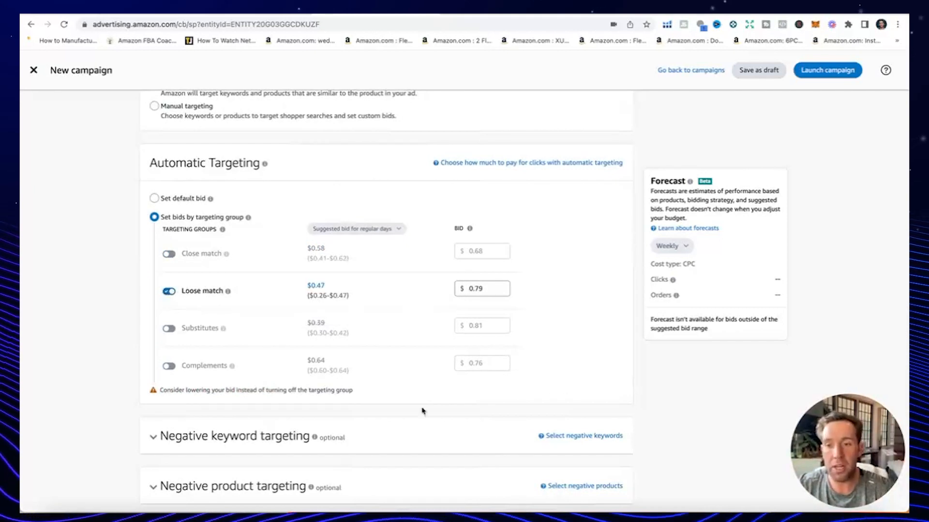
{"action": "left_click", "coordinate": [169, 292]}
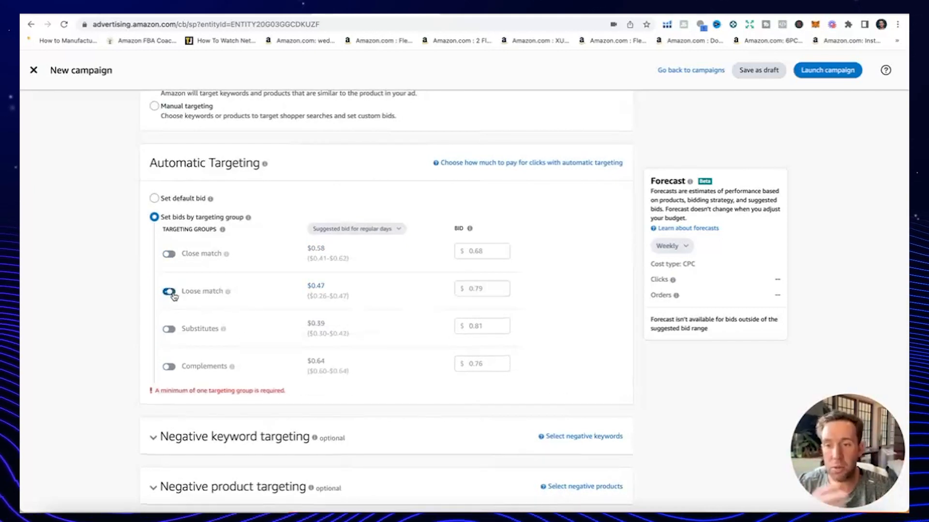
{"action": "left_click", "coordinate": [169, 329]}
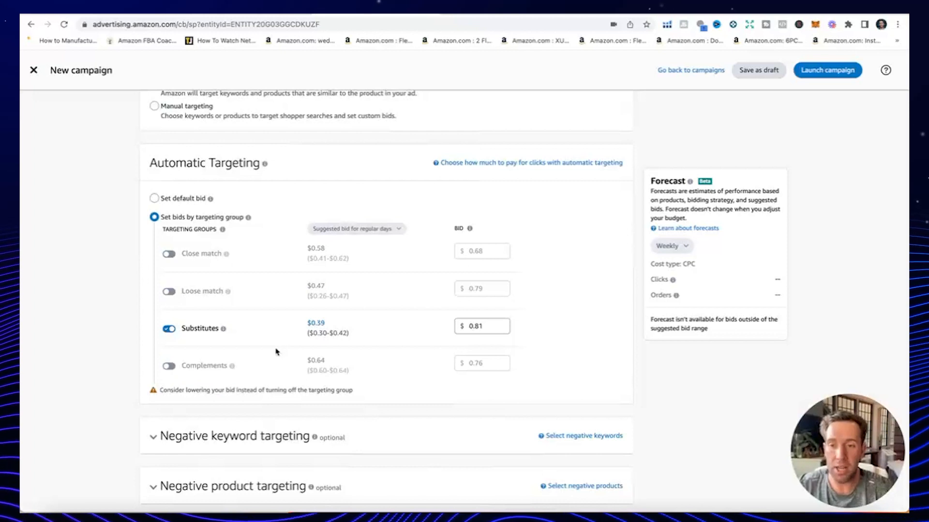
{"action": "scroll", "coordinate": [281, 339], "scroll_direction": "down", "scroll_amount": 3}
{"action": "left_click", "coordinate": [169, 239]}
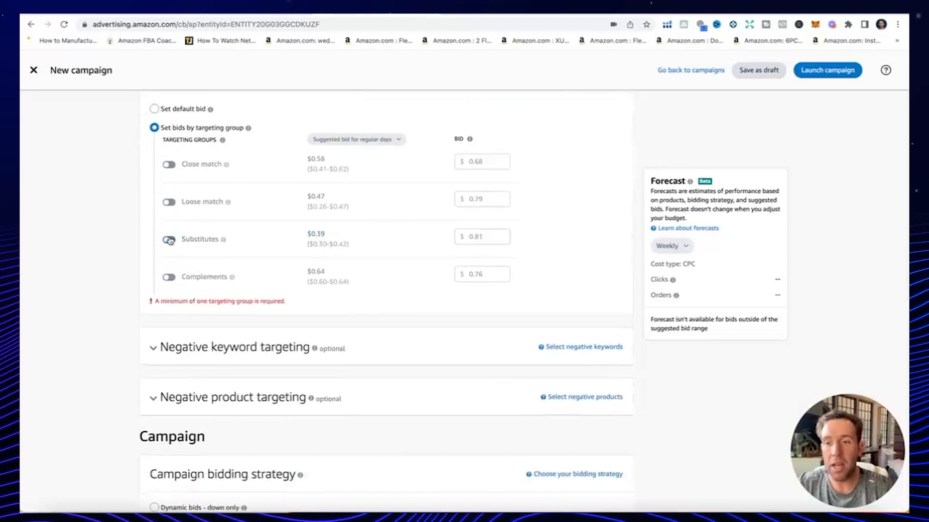
{"action": "left_click", "coordinate": [169, 277]}
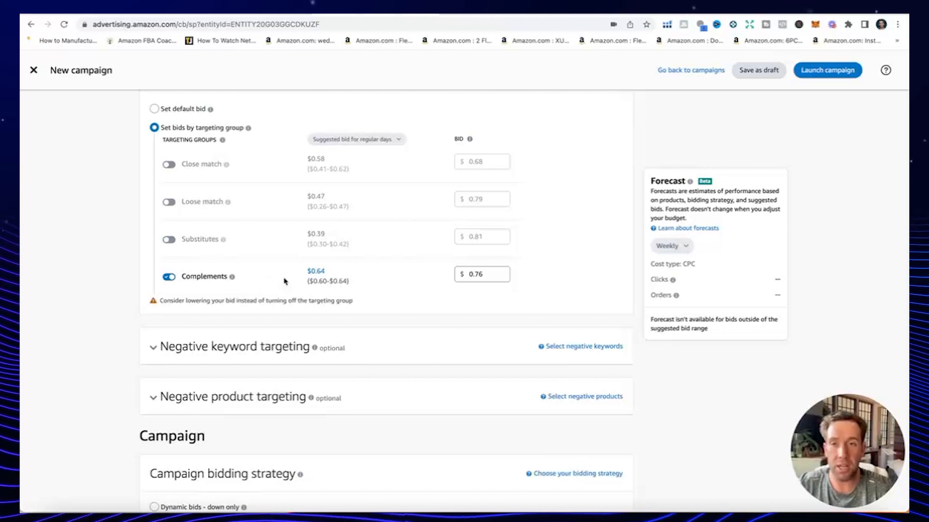
- Switch to the PPC tips document in Google Docs and review the guidance on manual campaigns and separating keywords by search volume
{"action": "left_click", "coordinate": [701, 9]}
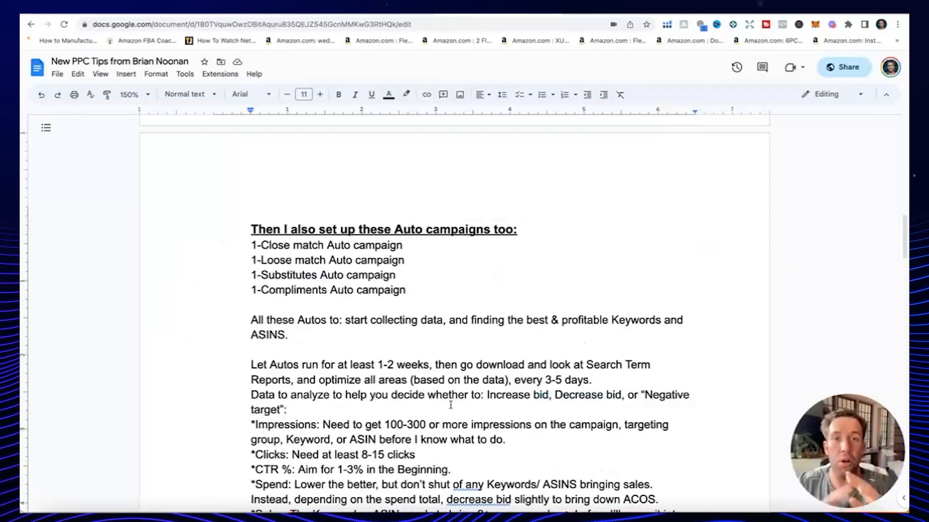
{"action": "scroll", "coordinate": [450, 404], "scroll_direction": "down", "scroll_amount": 8}
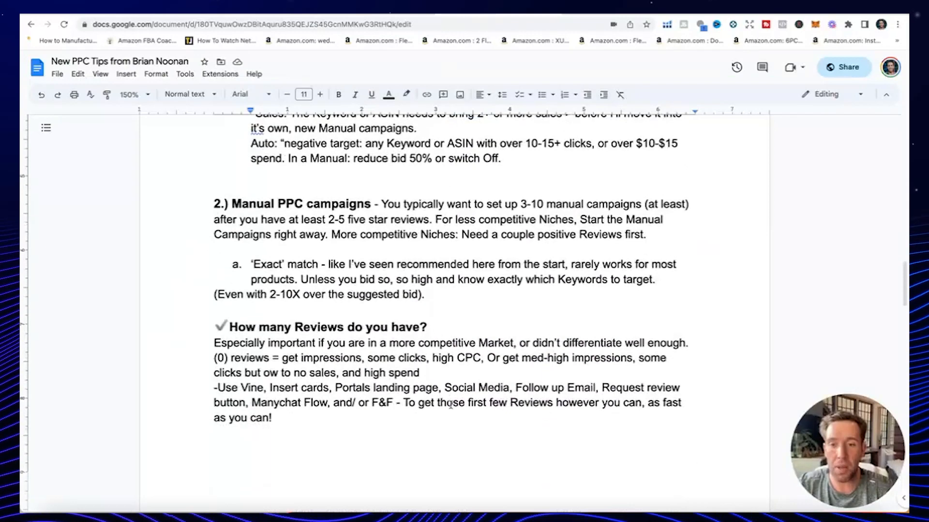
{"action": "scroll", "coordinate": [451, 405], "scroll_direction": "down", "scroll_amount": 12}
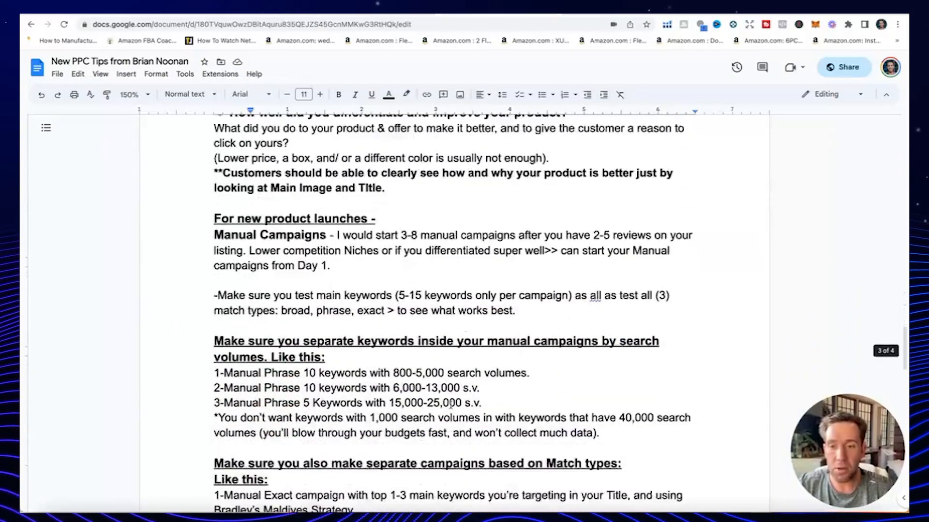
{"action": "scroll", "coordinate": [451, 405], "scroll_direction": "down", "scroll_amount": 2}
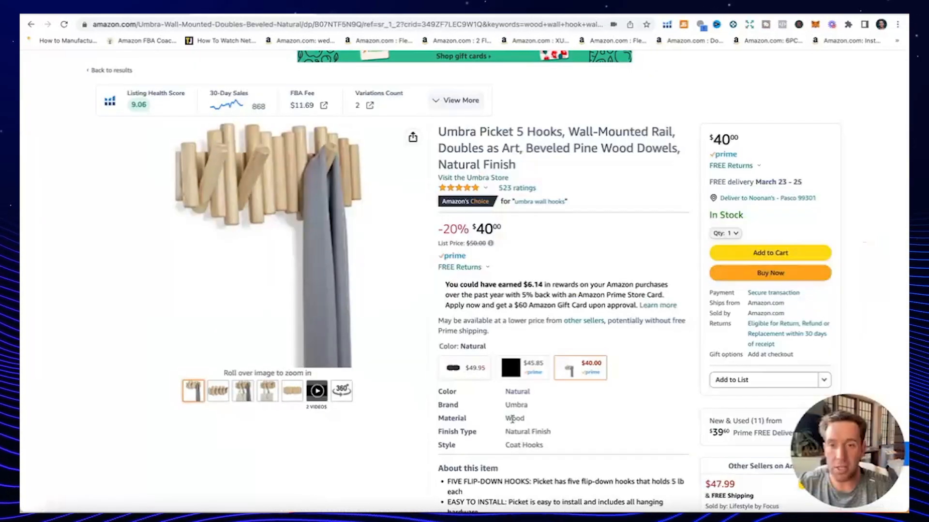
- From the Umbra Picket 5 Hooks product page on Amazon, open the listing's keywords in Helium 10 Cerebro
{"action": "scroll", "coordinate": [514, 423], "scroll_direction": "down", "scroll_amount": 10}
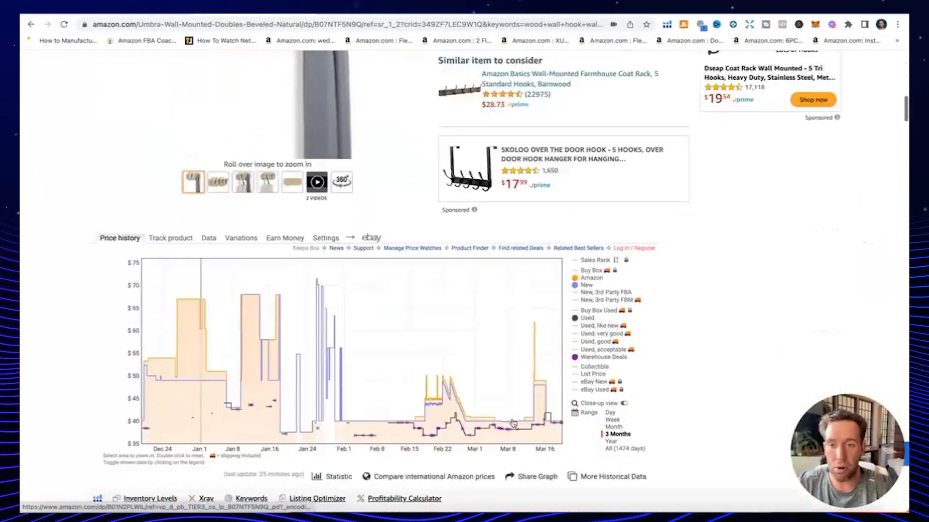
{"action": "scroll", "coordinate": [514, 424], "scroll_direction": "down", "scroll_amount": 7}
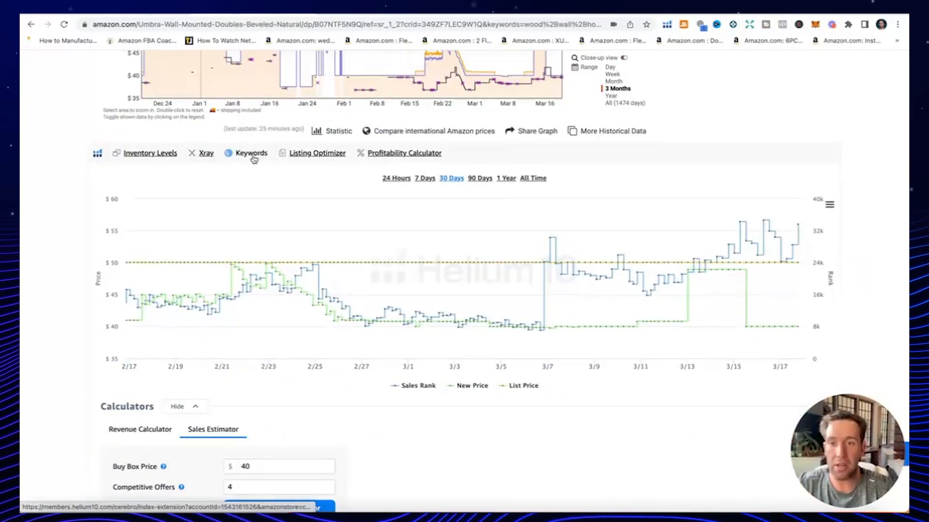
{"action": "left_click", "coordinate": [252, 154]}
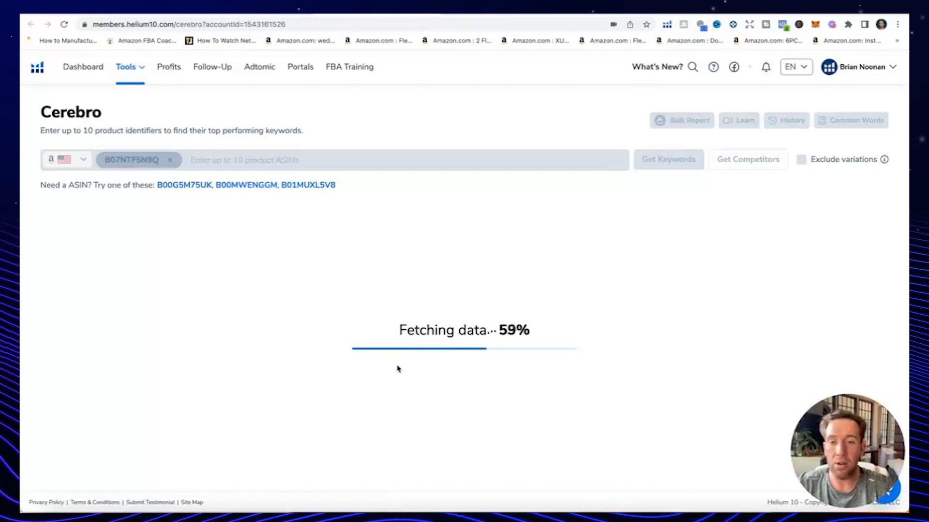
- Set the keyword filters to a search volume of 300 to 30000 and an organic rank of 1 to 75
{"action": "scroll", "coordinate": [327, 291], "scroll_direction": "down", "scroll_amount": 1}
{"action": "left_click", "coordinate": [255, 219]}
{"action": "type", "text": "300"}
{"action": "left_click", "coordinate": [336, 215]}
{"action": "type", "text": "30000"}
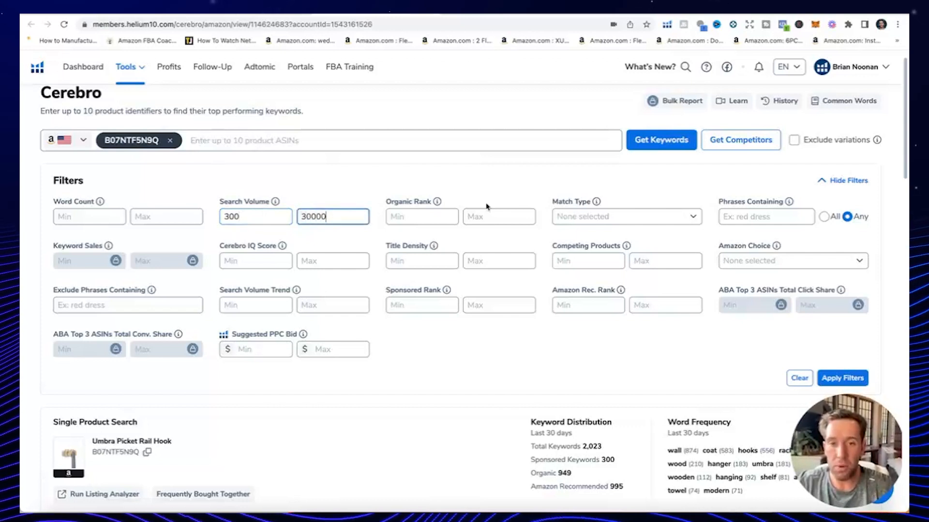
{"action": "left_click", "coordinate": [420, 217]}
{"action": "type", "text": "1"}
{"action": "left_click", "coordinate": [490, 216]}
{"action": "type", "text": "75"}
- Set the match type filter to Organic and apply the filters
{"action": "left_click", "coordinate": [609, 217]}
{"action": "left_click", "coordinate": [602, 242]}
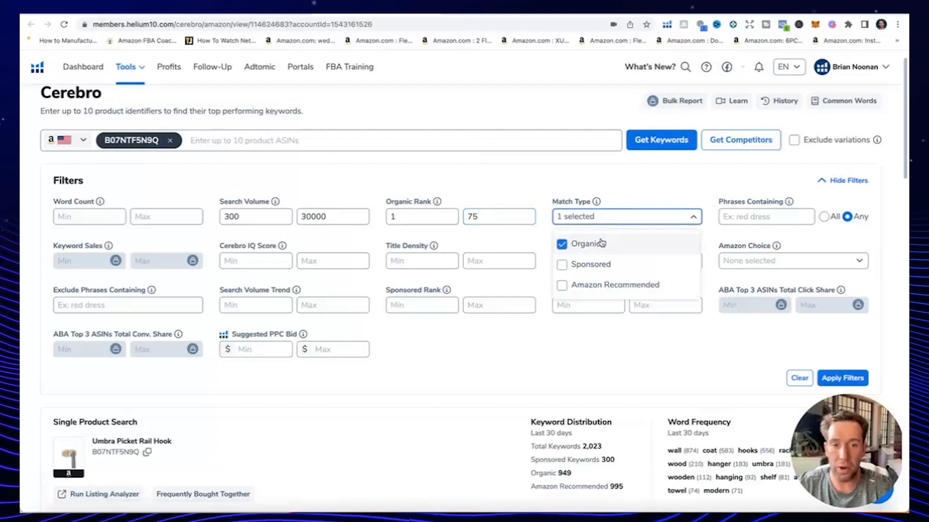
{"action": "left_click", "coordinate": [699, 193]}
{"action": "scroll", "coordinate": [706, 248], "scroll_direction": "down", "scroll_amount": 1}
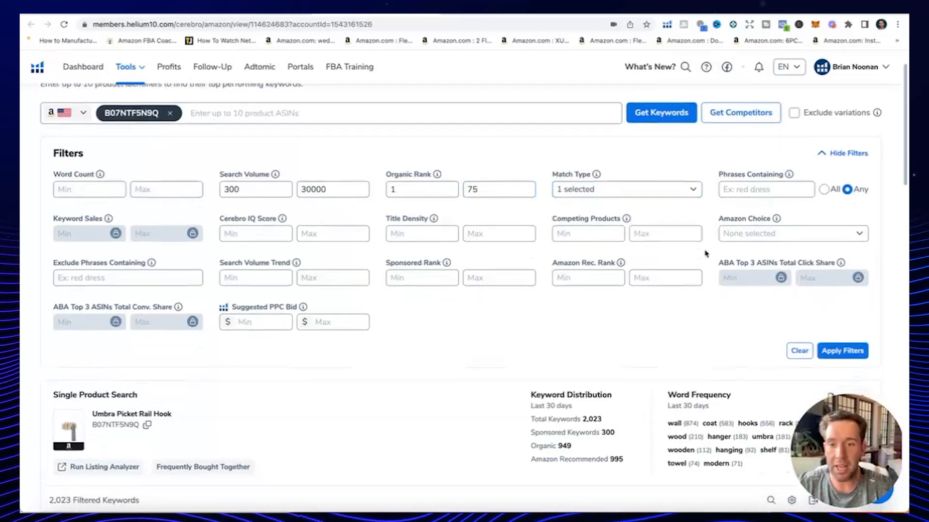
{"action": "left_click", "coordinate": [844, 330]}
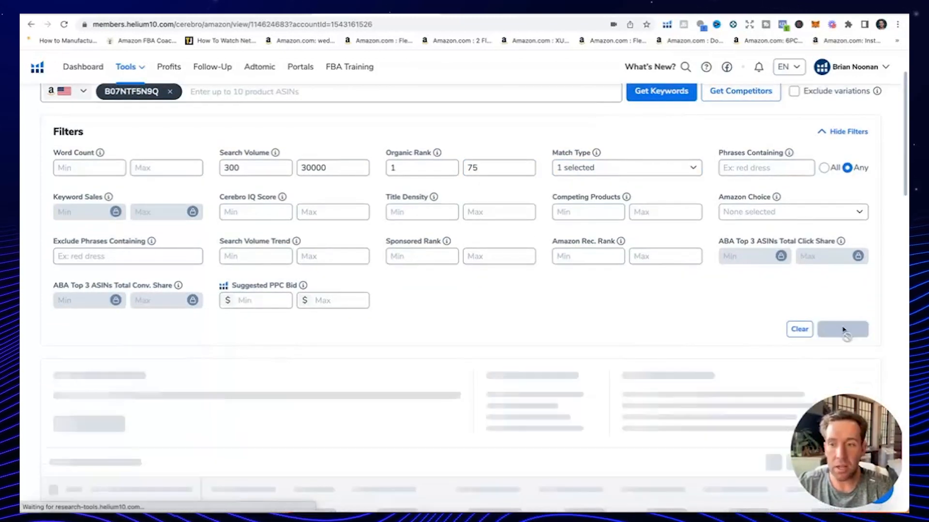
- Sort the filtered keywords by highest search volume and widen the Keyword Phrase column
{"action": "scroll", "coordinate": [463, 332], "scroll_direction": "down", "scroll_amount": 4}
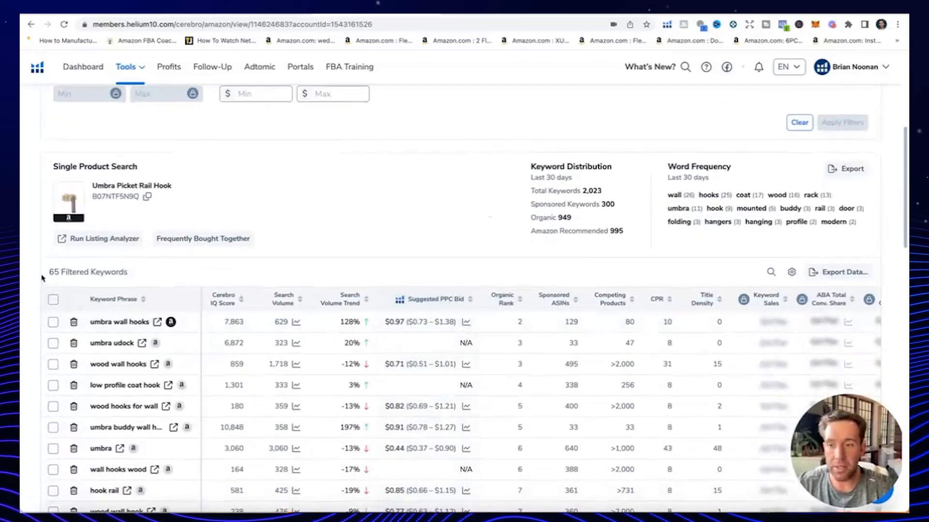
{"action": "left_click_drag", "start_coordinate": [48, 271], "coordinate": [127, 273]}
{"action": "left_click", "coordinate": [285, 297]}
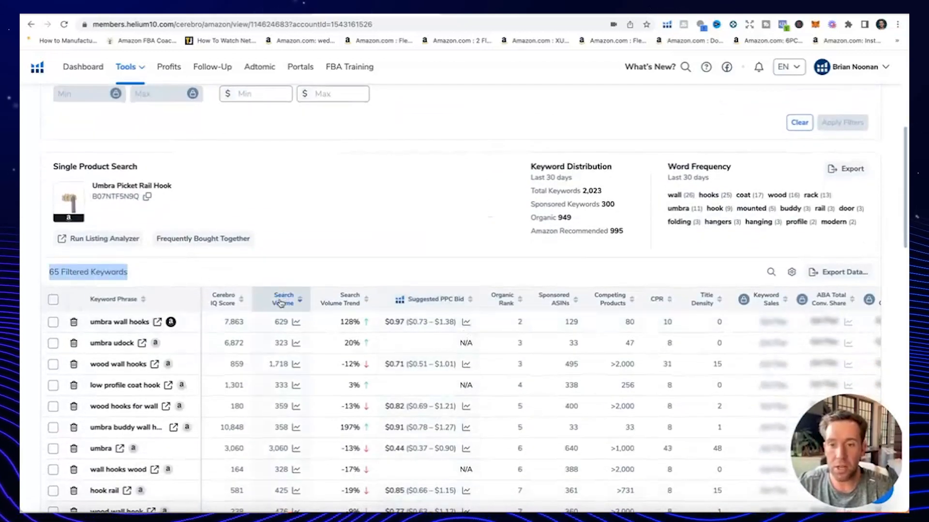
{"action": "scroll", "coordinate": [309, 271], "scroll_direction": "down", "scroll_amount": 2}
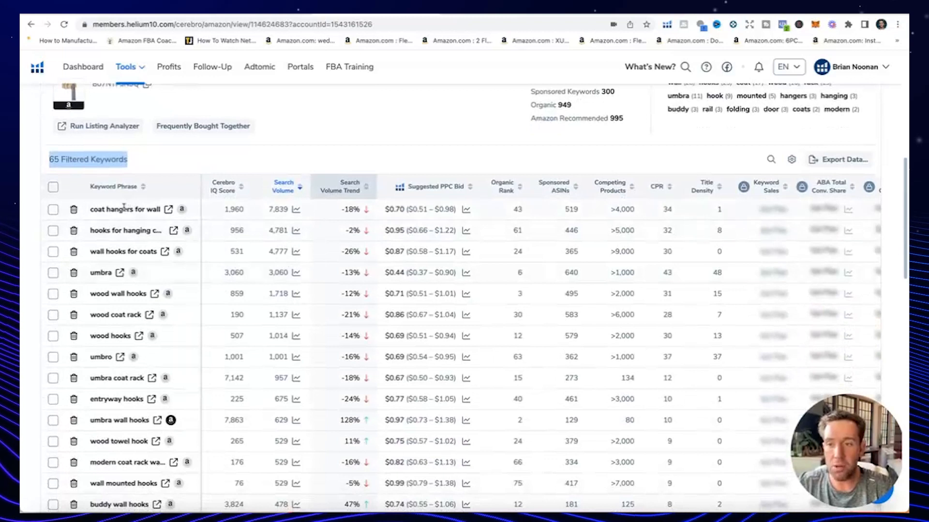
{"action": "left_click_drag", "start_coordinate": [201, 180], "coordinate": [255, 182]}
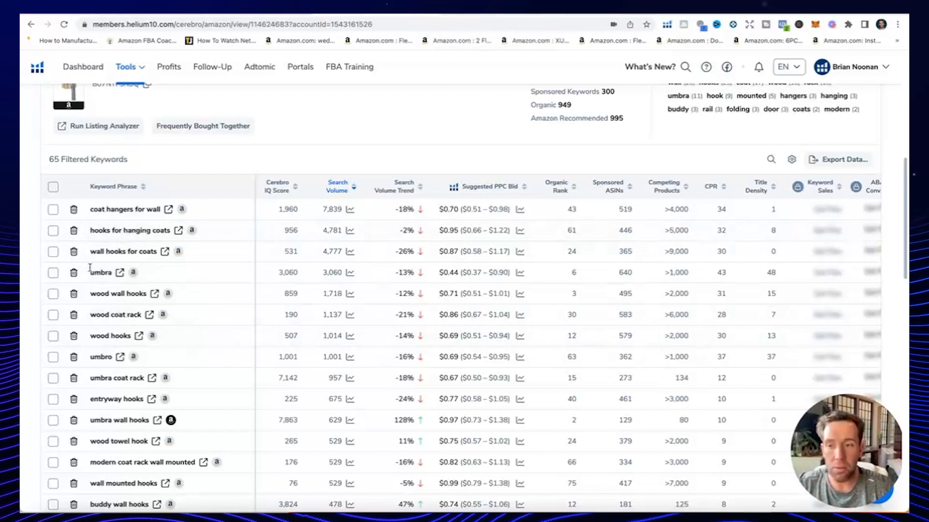
- Select the first six keywords in the list, from coat hangers for wall through wood coat rack
{"action": "left_click", "coordinate": [53, 210]}
{"action": "left_click", "coordinate": [54, 230]}
{"action": "left_click", "coordinate": [53, 252]}
{"action": "left_click", "coordinate": [54, 273]}
{"action": "left_click", "coordinate": [53, 294]}
{"action": "left_click", "coordinate": [54, 315]}
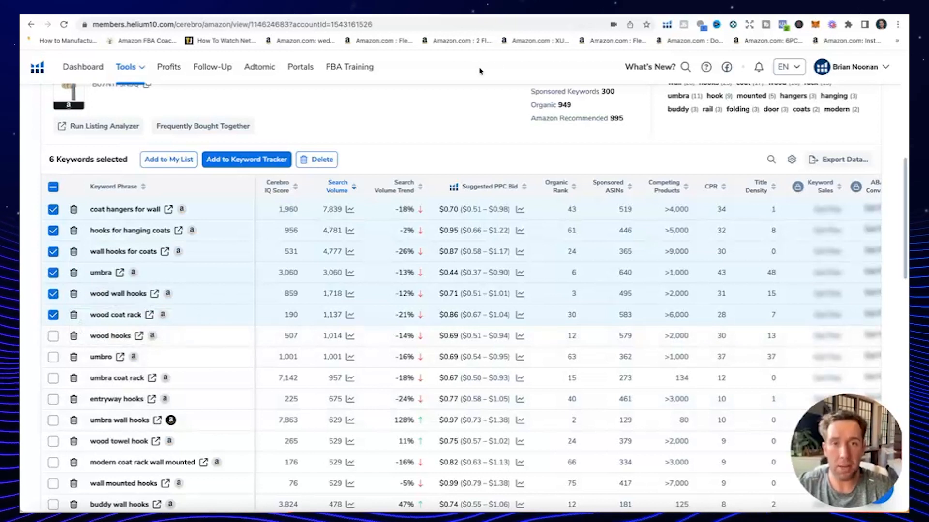
- Switch to the PPC tips document in Google Docs and highlight the three Manual Phrase campaign lines grouped by search volume
{"action": "left_click", "coordinate": [611, 15]}
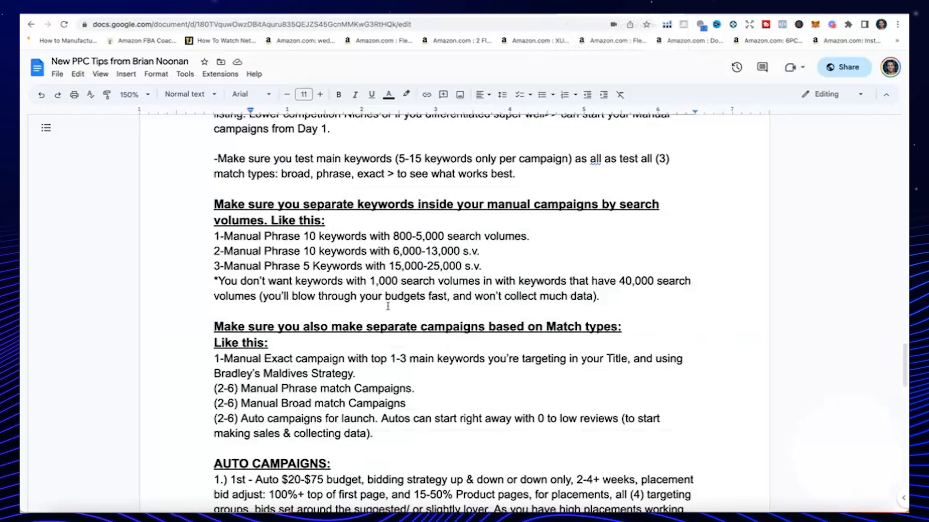
{"action": "left_click_drag", "start_coordinate": [215, 221], "coordinate": [540, 228]}
{"action": "left_click", "coordinate": [394, 221]}
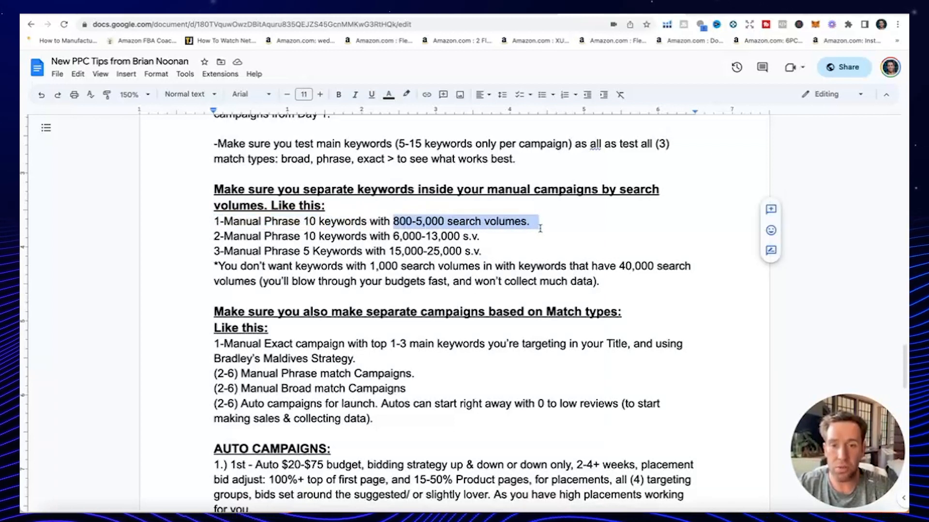
{"action": "left_click_drag", "start_coordinate": [214, 236], "coordinate": [359, 239]}
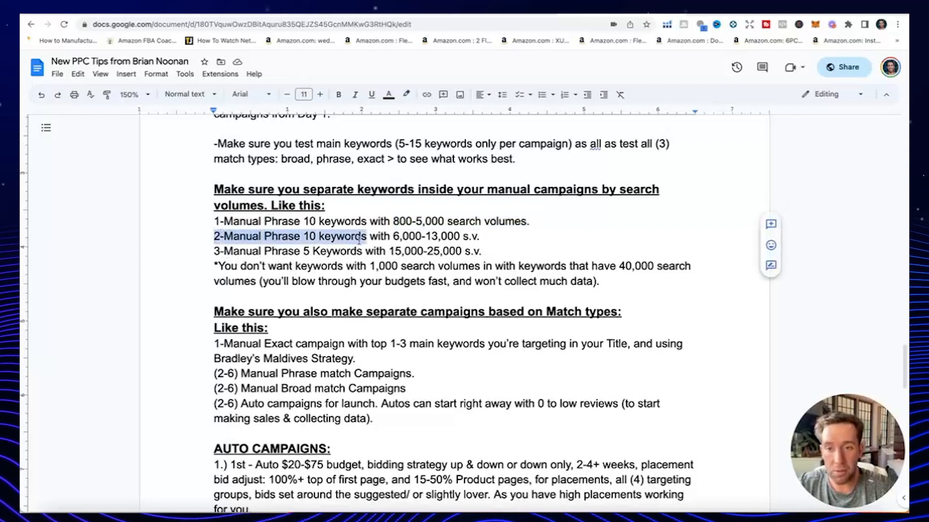
{"action": "left_click", "coordinate": [411, 237]}
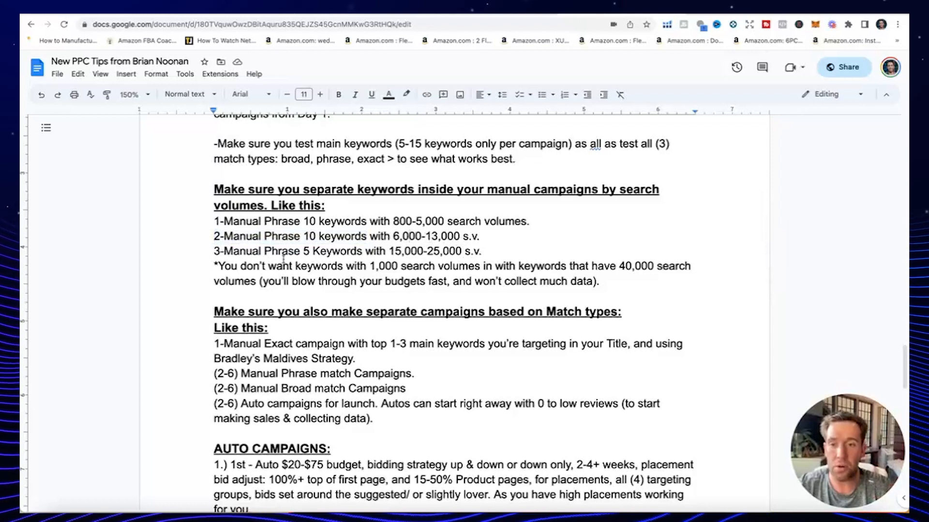
{"action": "left_click_drag", "start_coordinate": [214, 251], "coordinate": [301, 252]}
{"action": "left_click", "coordinate": [310, 251]}
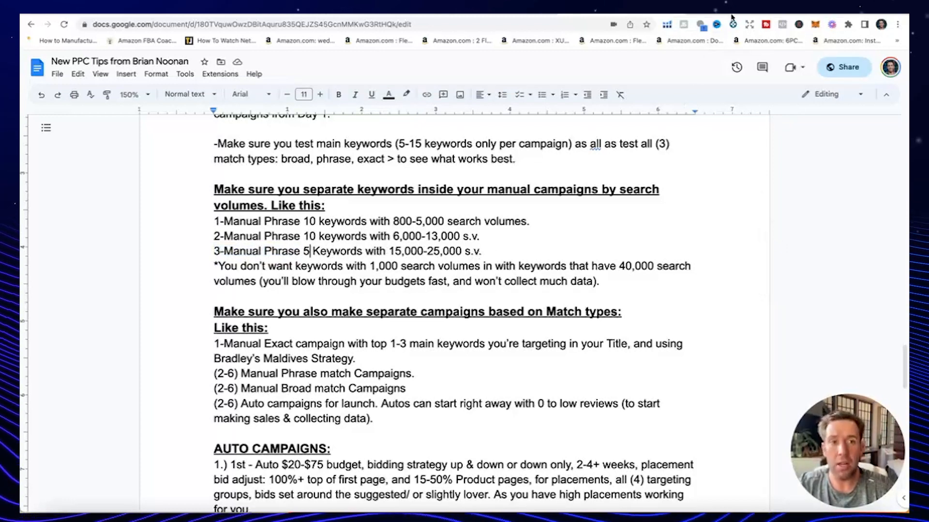
- Switch back to the Cerebro results and add wood hooks, umbro and umbra coat rack to the keyword selection
{"action": "left_click", "coordinate": [604, 9]}
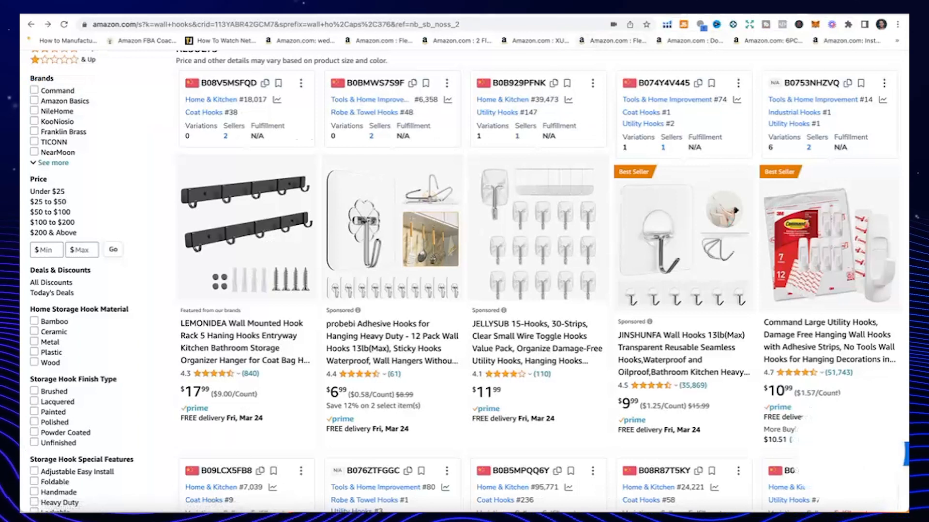
{"action": "left_click", "coordinate": [447, 9]}
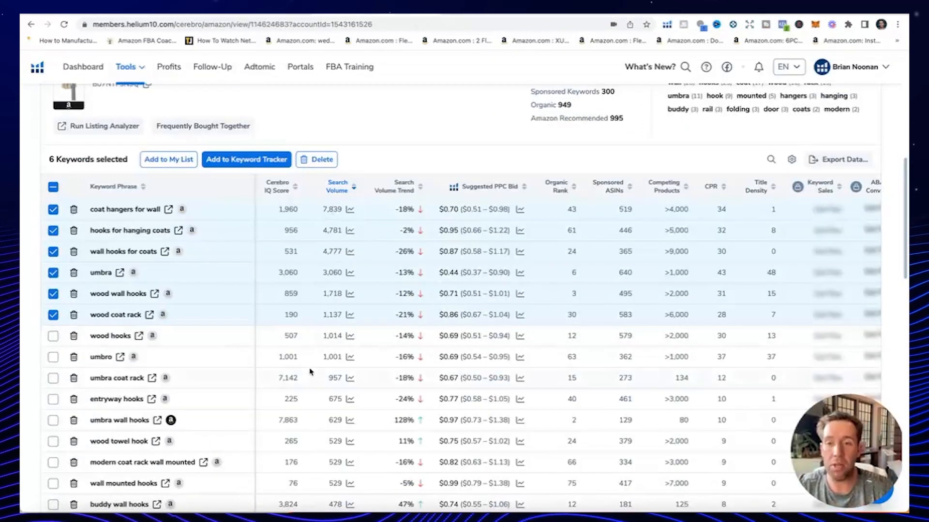
{"action": "left_click", "coordinate": [54, 336]}
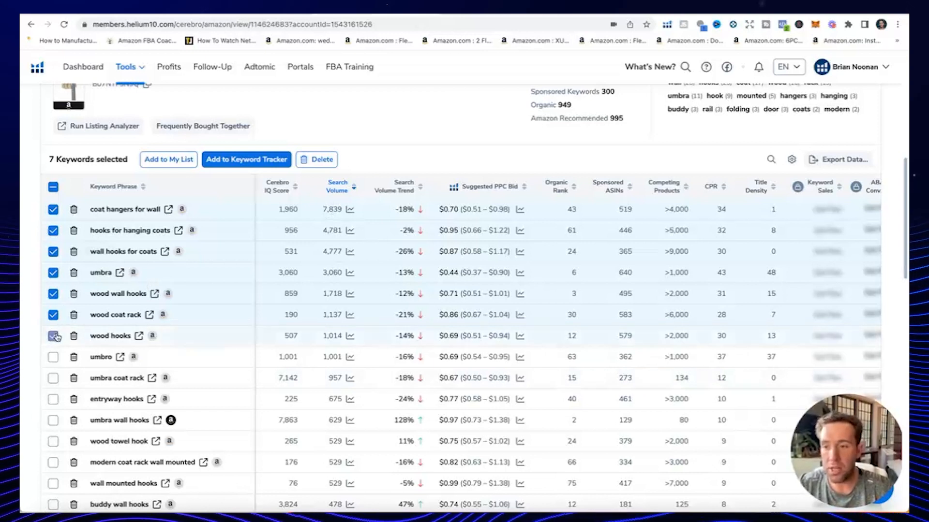
{"action": "left_click", "coordinate": [53, 357]}
{"action": "left_click", "coordinate": [54, 377]}
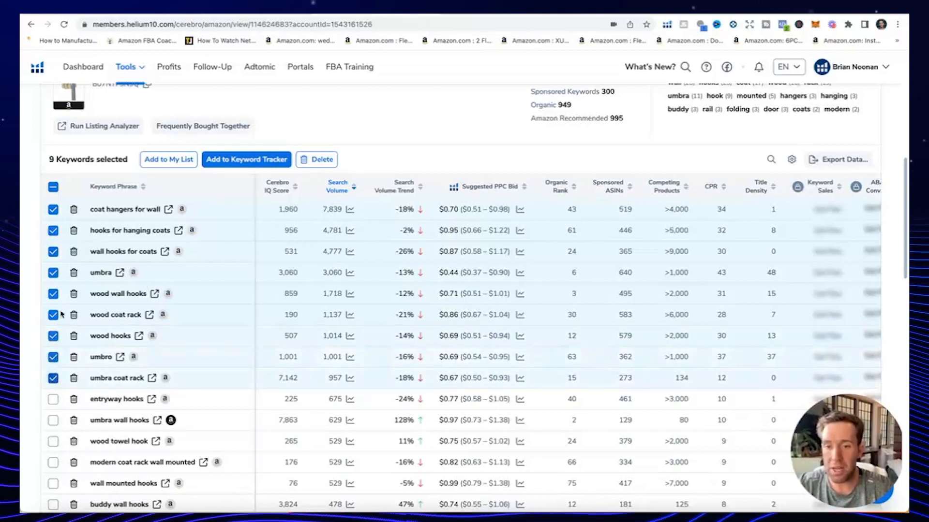
- Add the eight lower-volume keywords from wood towel hook through hook rail to the selection
{"action": "scroll", "coordinate": [77, 310], "scroll_direction": "down", "scroll_amount": 3}
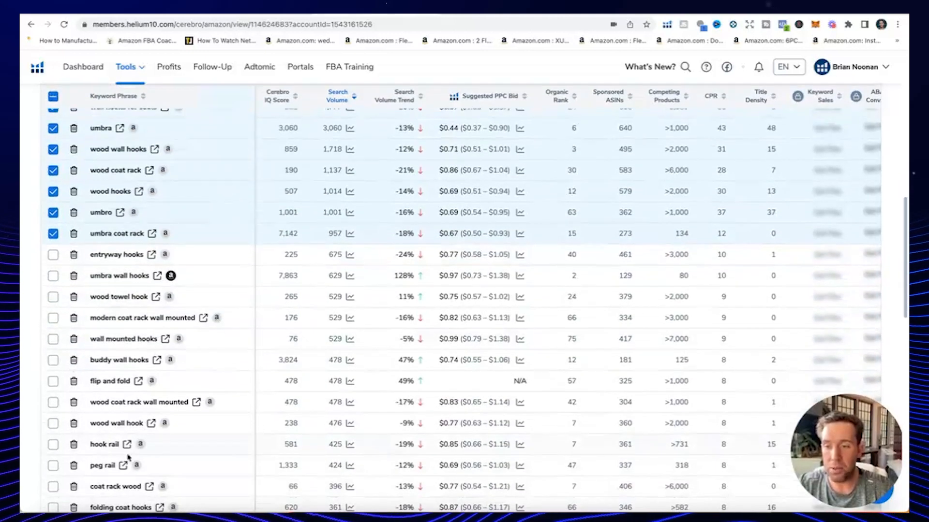
{"action": "left_click", "coordinate": [54, 295]}
{"action": "left_click", "coordinate": [53, 316]}
{"action": "left_click", "coordinate": [53, 338]}
{"action": "left_click", "coordinate": [53, 359]}
{"action": "left_click", "coordinate": [53, 379]}
{"action": "left_click", "coordinate": [53, 401]}
{"action": "left_click", "coordinate": [53, 443]}
{"action": "left_click", "coordinate": [53, 422]}
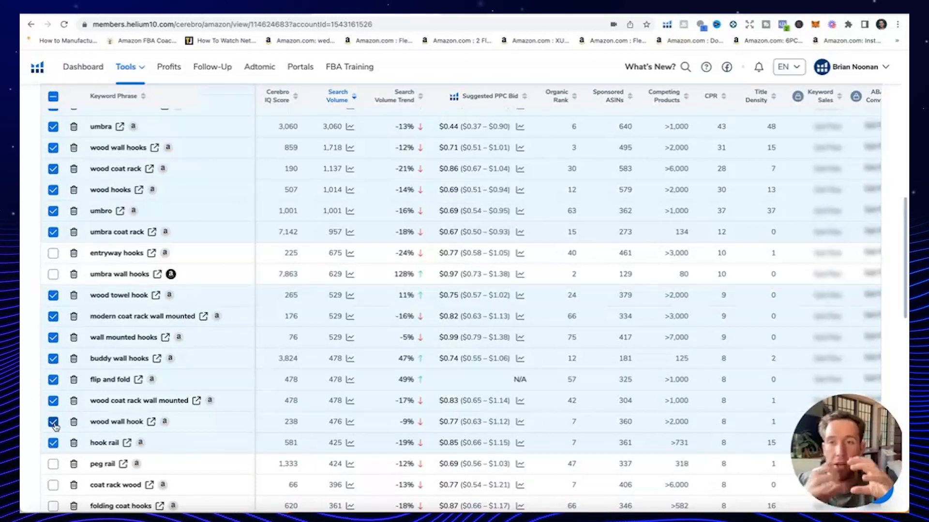
- Compare the search volumes of the selected keywords, from coat hangers for wall down to flip and fold and hook rail
{"action": "scroll", "coordinate": [73, 372], "scroll_direction": "up", "scroll_amount": 1}
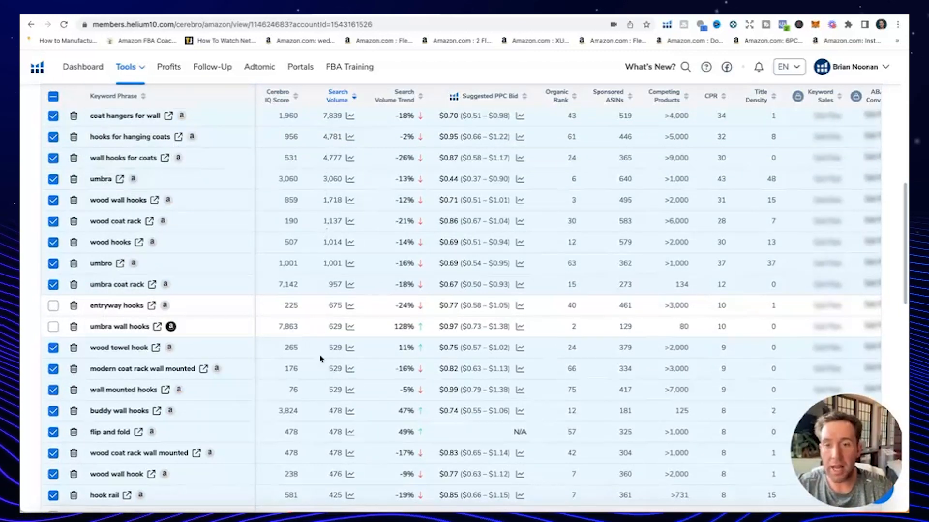
{"action": "scroll", "coordinate": [327, 239], "scroll_direction": "down", "scroll_amount": 2}
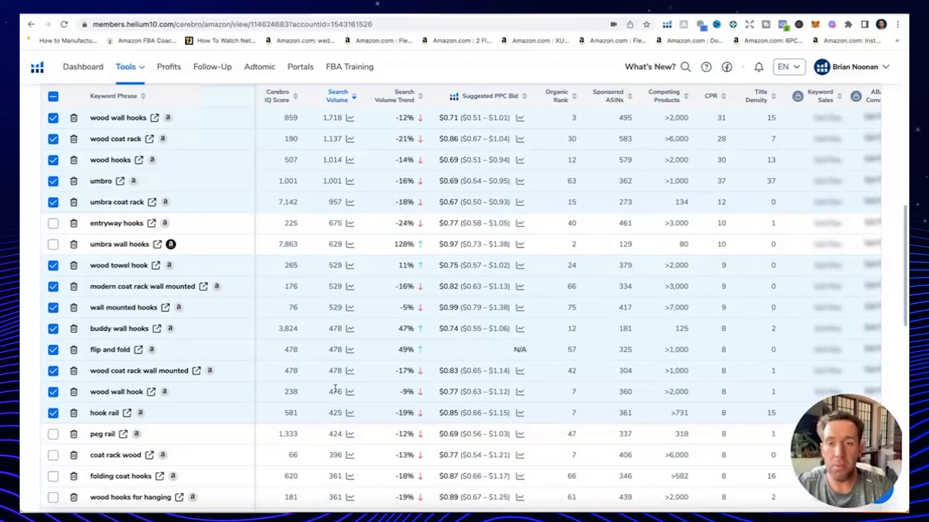
{"action": "scroll", "coordinate": [335, 389], "scroll_direction": "up", "scroll_amount": 3}
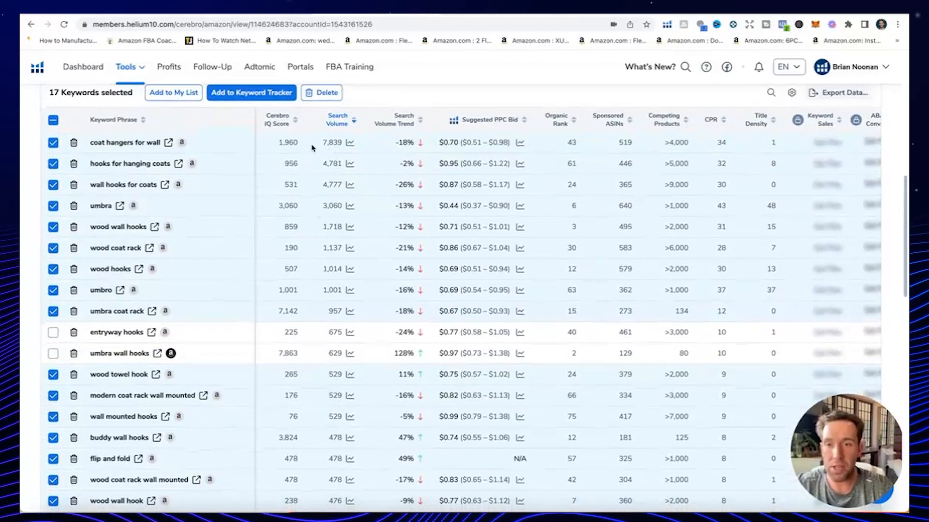
{"action": "scroll", "coordinate": [331, 147], "scroll_direction": "down", "scroll_amount": 1}
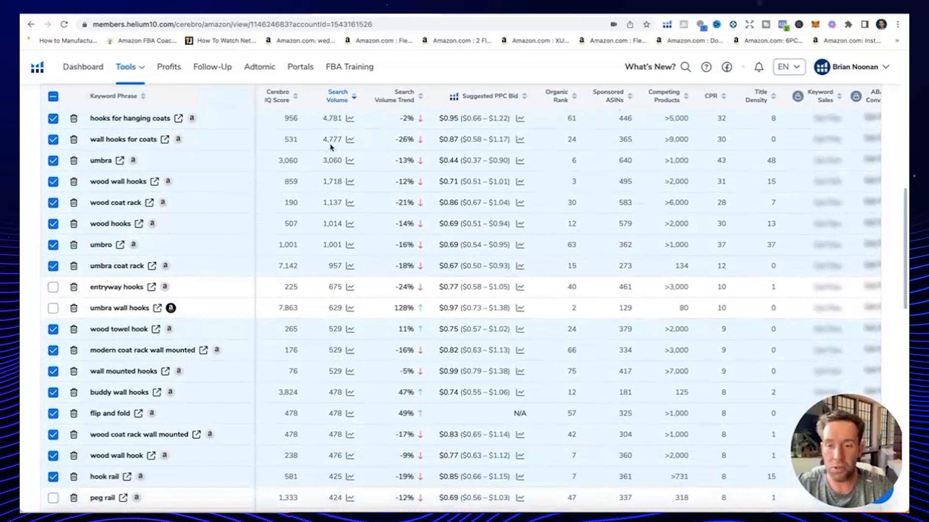
{"action": "scroll", "coordinate": [330, 147], "scroll_direction": "down", "scroll_amount": 1}
{"action": "left_click_drag", "start_coordinate": [328, 372], "coordinate": [344, 372]}
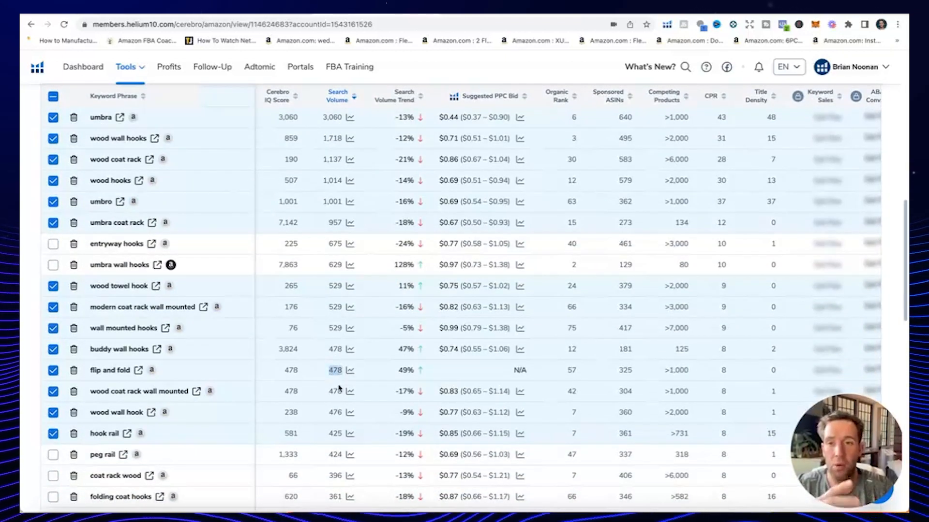
{"action": "scroll", "coordinate": [339, 388], "scroll_direction": "up", "scroll_amount": 3}
{"action": "left_click", "coordinate": [90, 157]}
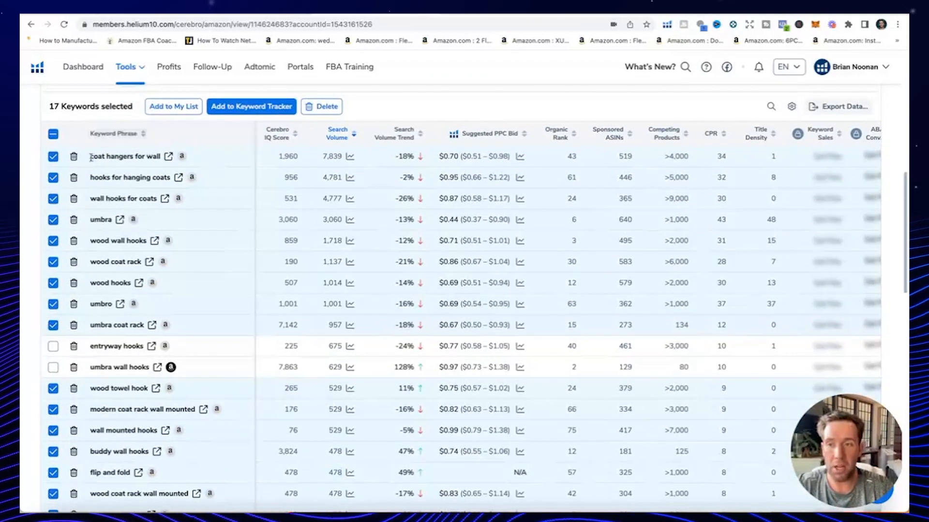
{"action": "left_click_drag", "start_coordinate": [90, 158], "coordinate": [160, 156]}
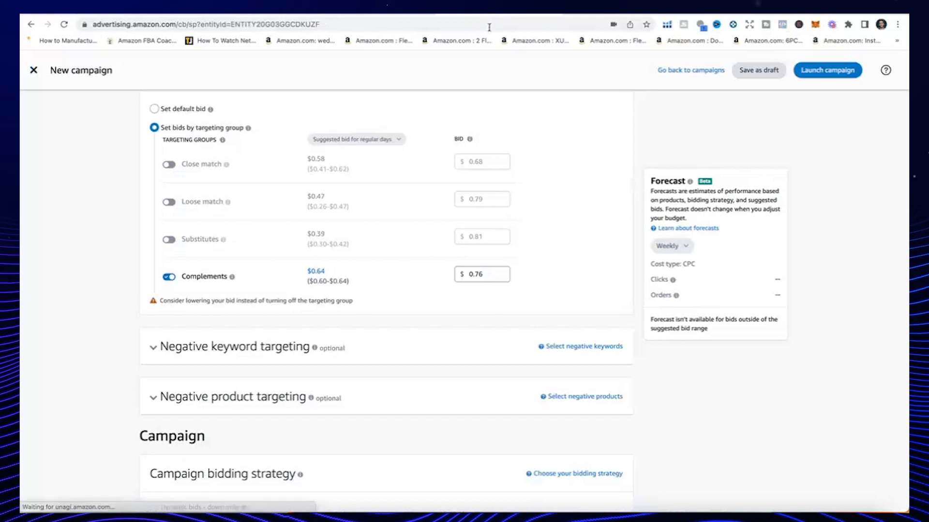
- Switch to the Amazon new campaign form and rename the ad group as Manual Broad 1 (Higher S.V.)
{"action": "scroll", "coordinate": [239, 236], "scroll_direction": "up", "scroll_amount": 15}
{"action": "left_click_drag", "start_coordinate": [239, 236], "coordinate": [141, 242]}
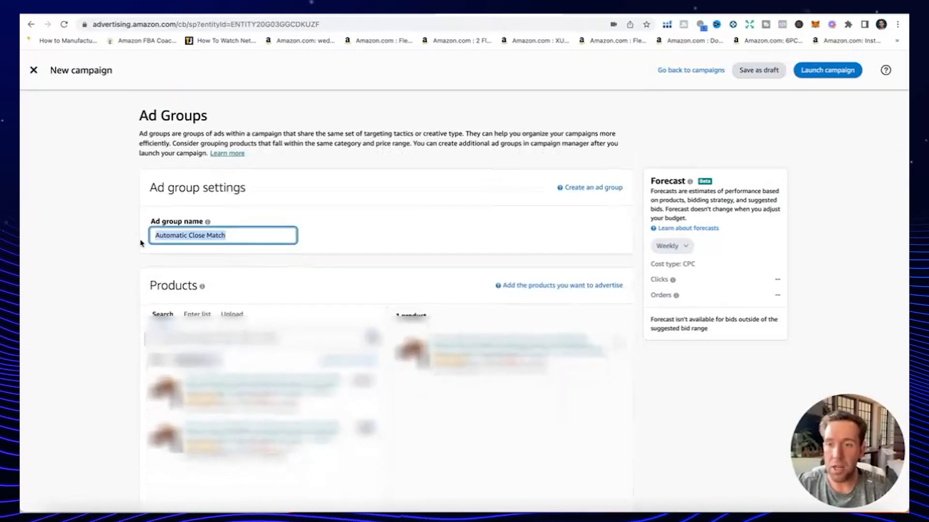
{"action": "type", "text": "Manual Phr"}
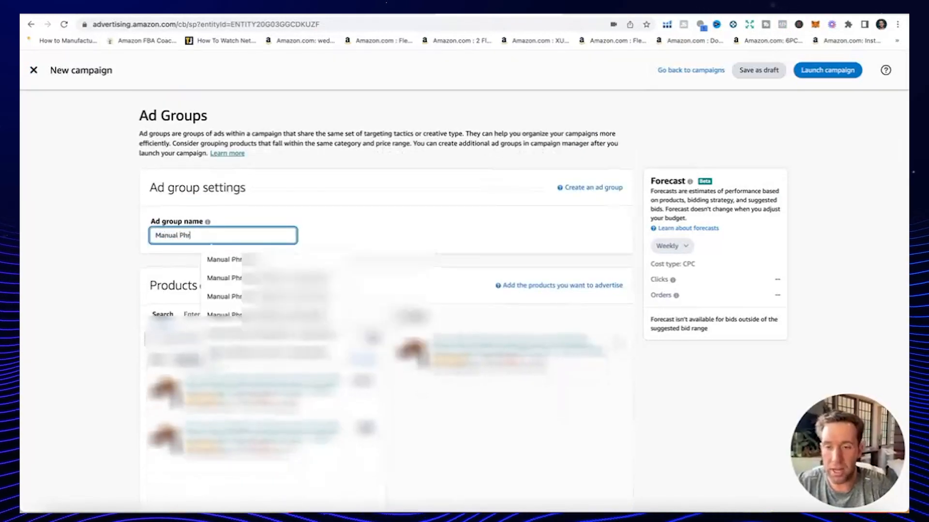
{"action": "key", "text": "BackSpace"}
{"action": "key", "text": "BackSpace"}
{"action": "key", "text": "BackSpace"}
{"action": "type", "text": "Broad "}
{"action": "type", "text": "1 "}
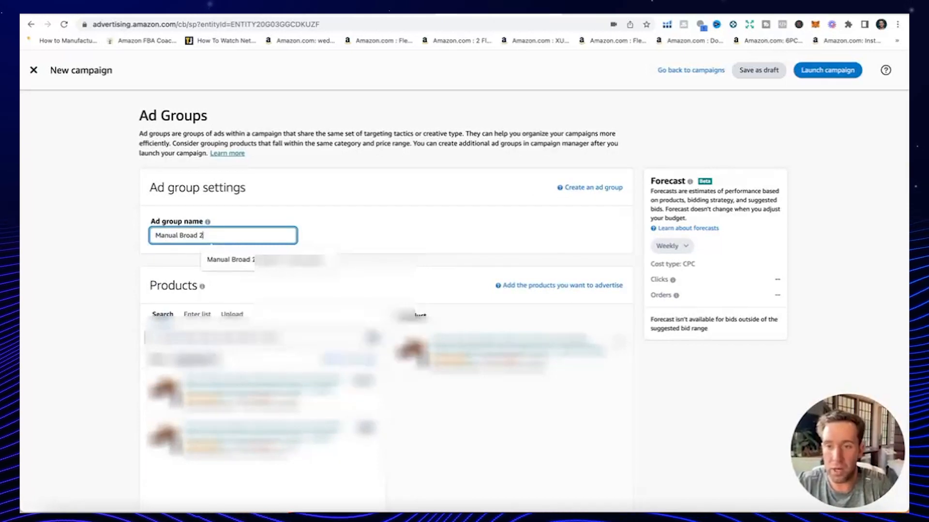
{"action": "type", "text": "(Highe"}
{"action": "type", "text": "r S"}
{"action": "type", "text": ".V.Z."}
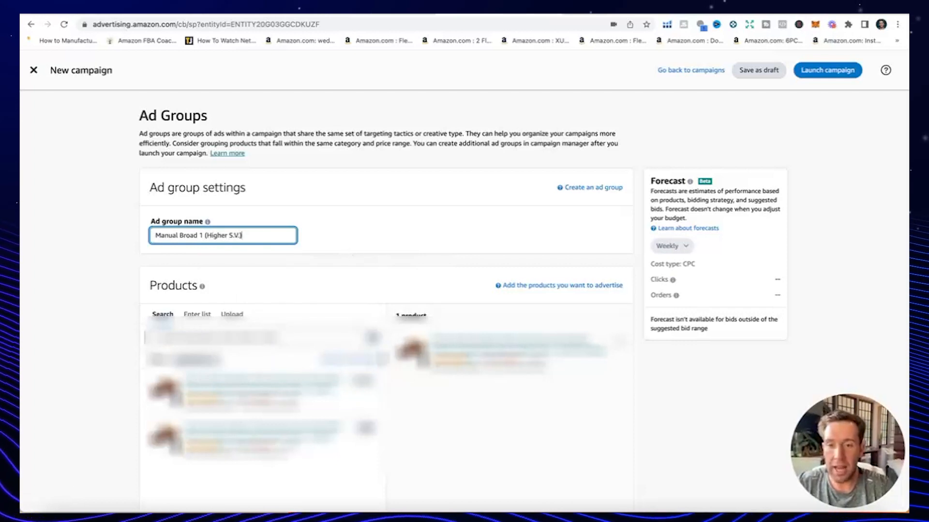
- Set the campaign to manual keyword targeting with only the Broad match type, and open manual keyword list entry
{"action": "scroll", "coordinate": [368, 378], "scroll_direction": "down", "scroll_amount": 10}
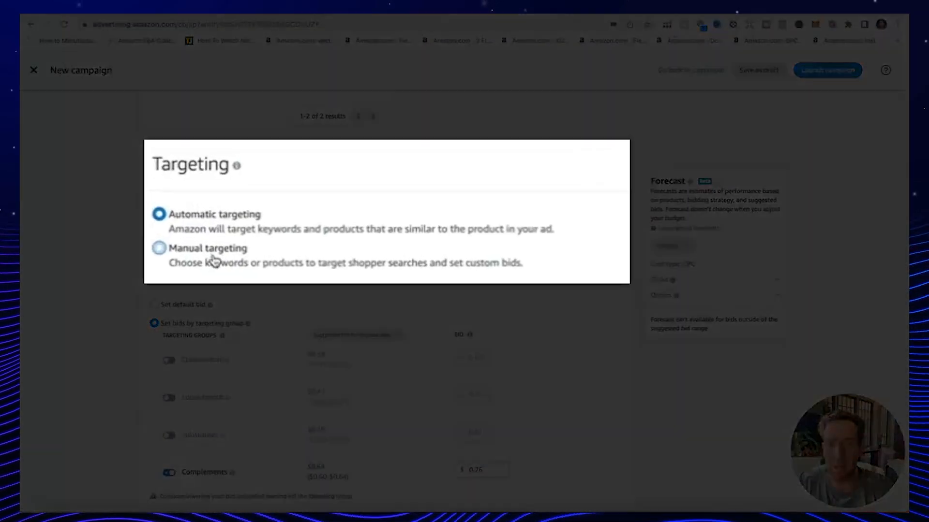
{"action": "left_click", "coordinate": [199, 227]}
{"action": "scroll", "coordinate": [569, 272], "scroll_direction": "down", "scroll_amount": 2}
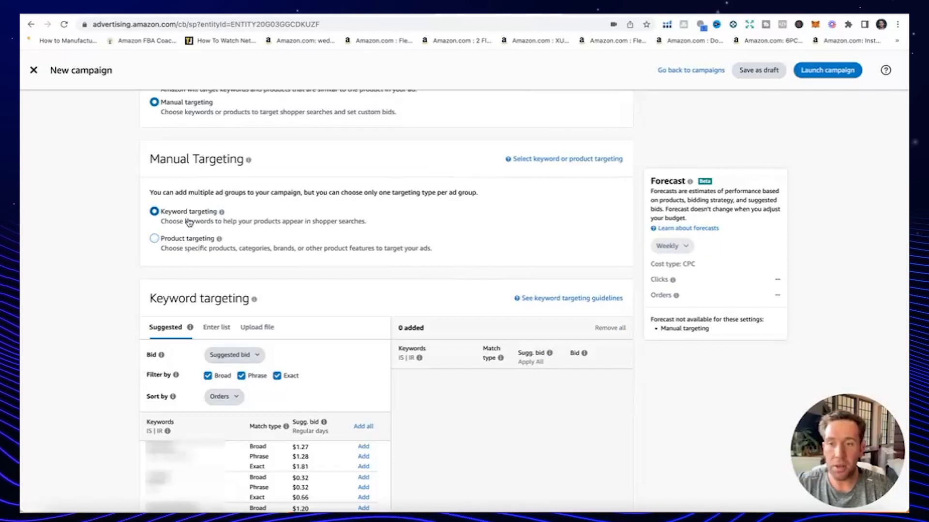
{"action": "scroll", "coordinate": [346, 268], "scroll_direction": "down", "scroll_amount": 2}
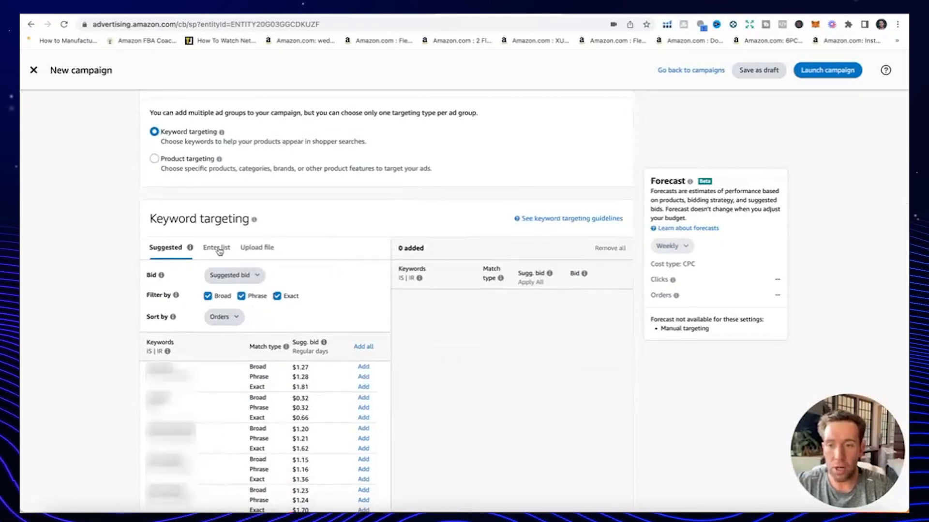
{"action": "left_click", "coordinate": [241, 296]}
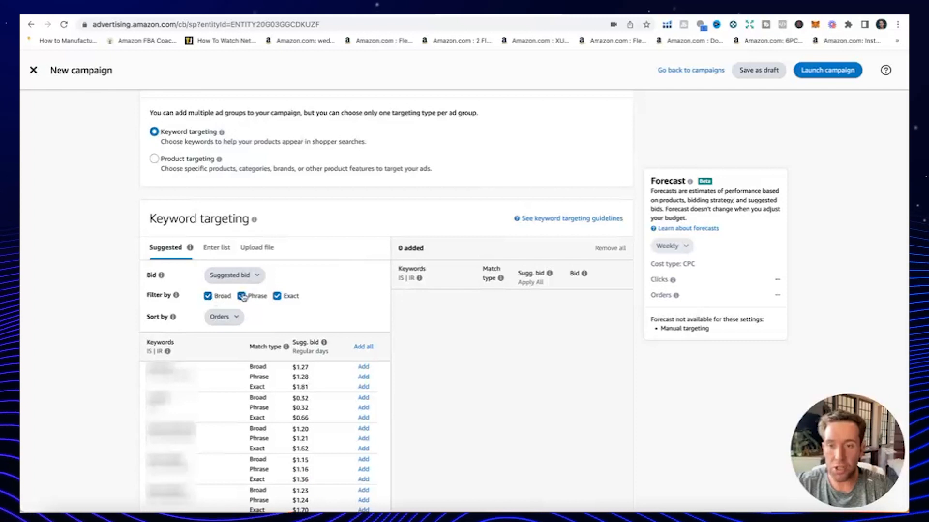
{"action": "left_click", "coordinate": [277, 296]}
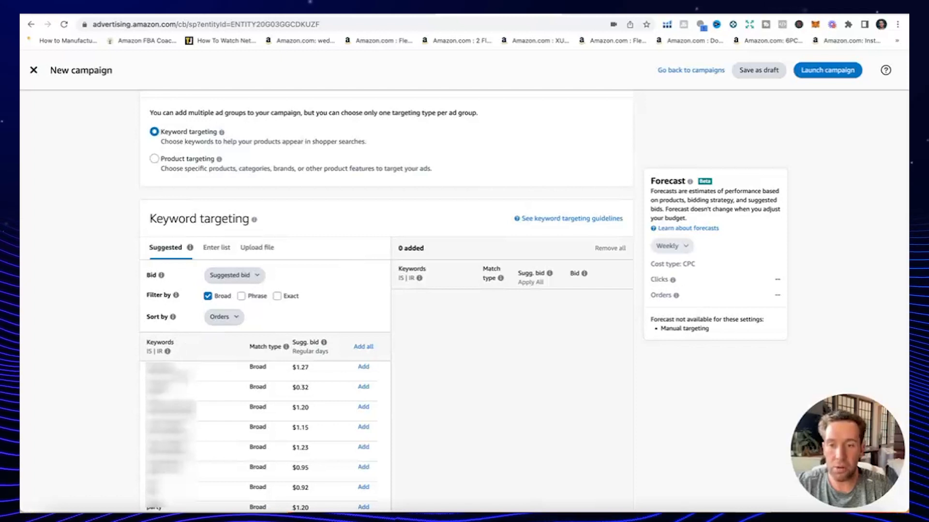
{"action": "left_click", "coordinate": [218, 249]}
{"action": "left_click", "coordinate": [249, 324]}
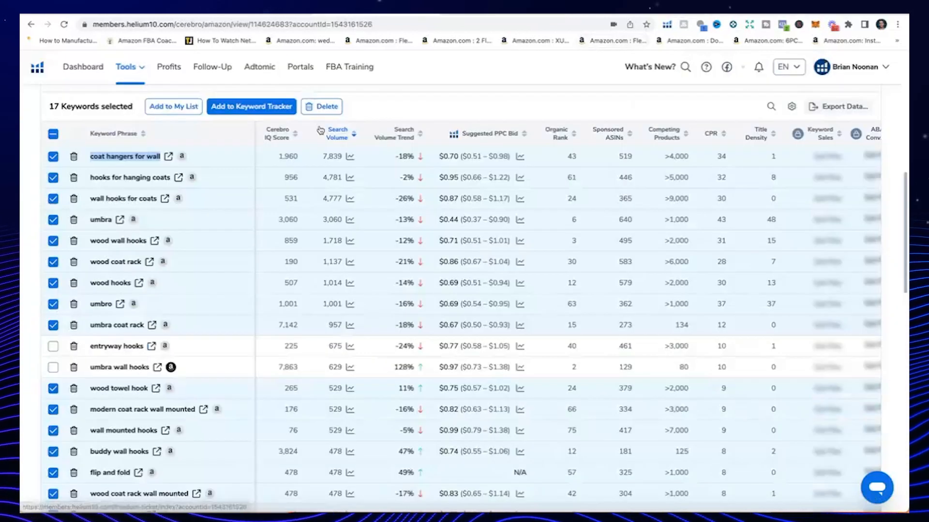
- Switch to Cerebro, export the keywords to Frankenstein, and copy the first eight, coat hangers for wall through umbro
{"action": "left_click", "coordinate": [862, 105]}
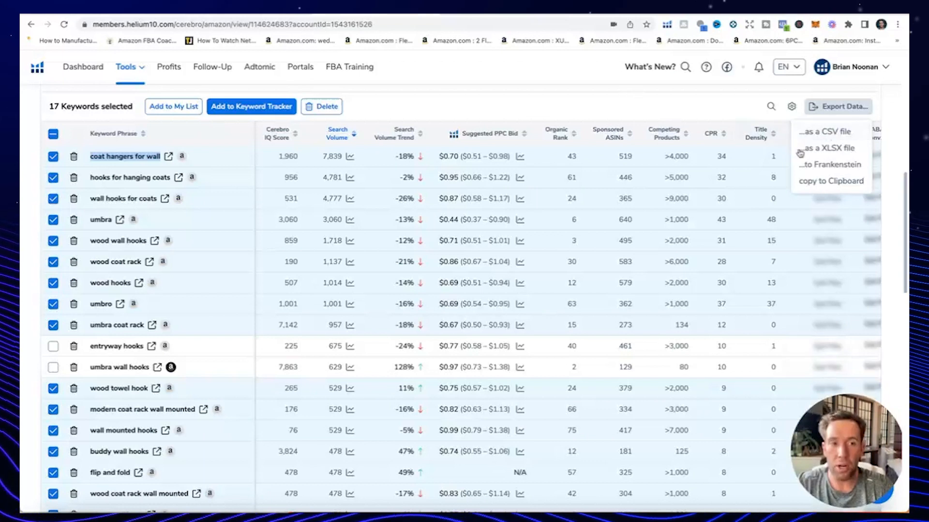
{"action": "left_click", "coordinate": [821, 165]}
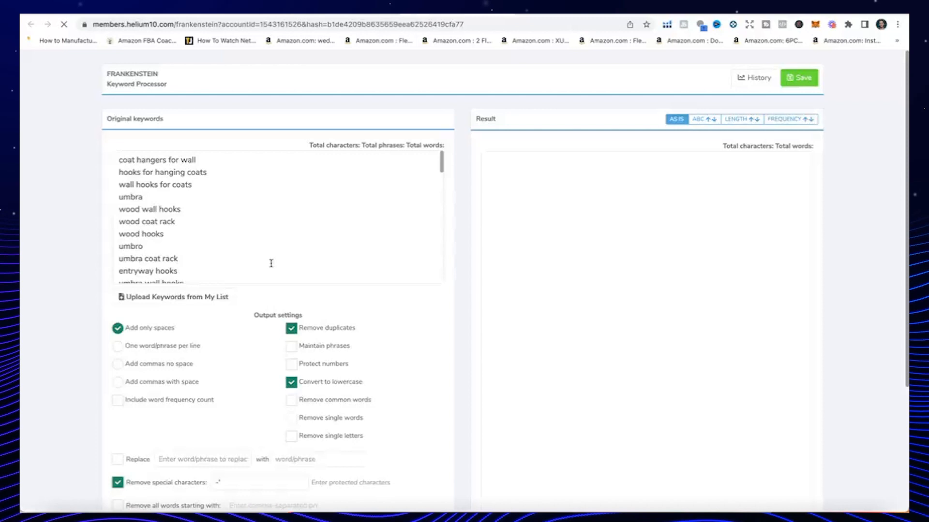
{"action": "left_click_drag", "start_coordinate": [119, 192], "coordinate": [207, 282]}
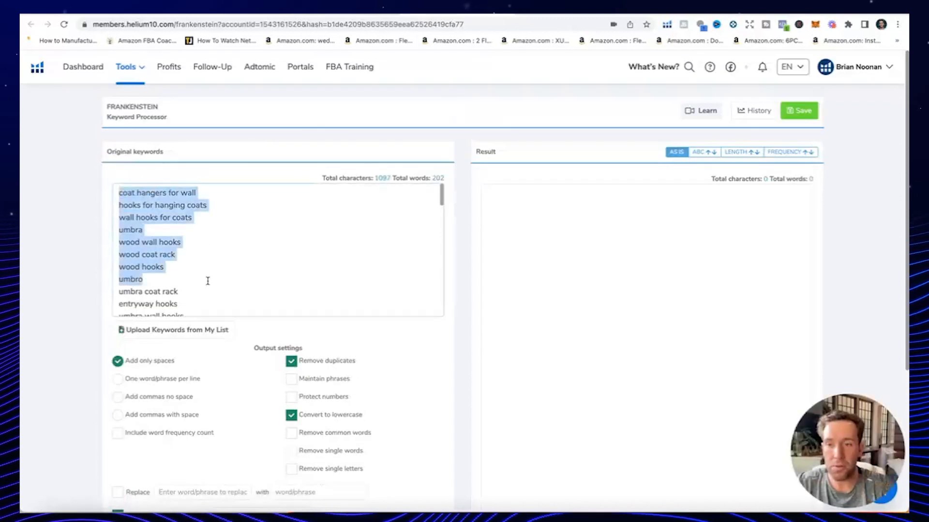
{"action": "right_click", "coordinate": [127, 235]}
{"action": "left_click", "coordinate": [169, 307]}
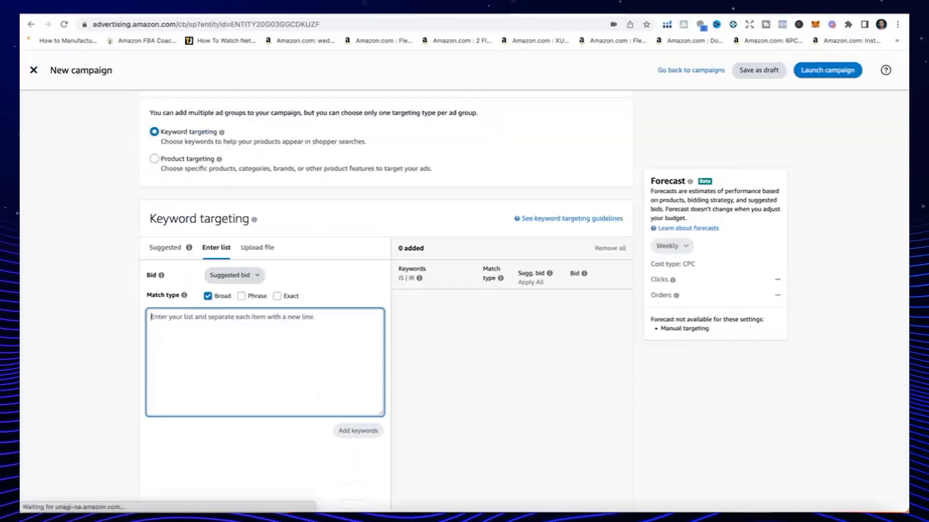
- Paste the eight copied keywords into the campaign's keyword list and add them as Broad match with suggested bids
{"action": "right_click", "coordinate": [178, 329]}
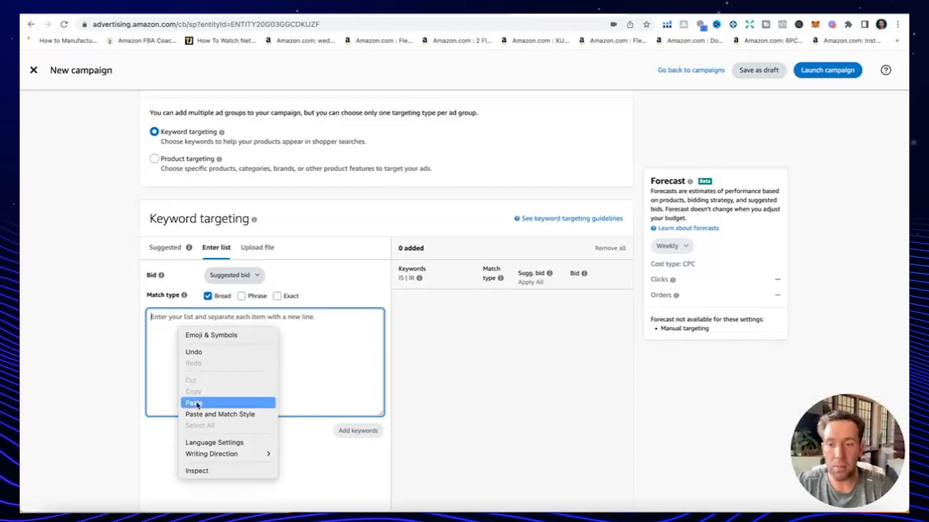
{"action": "left_click", "coordinate": [194, 402]}
{"action": "left_click", "coordinate": [358, 430]}
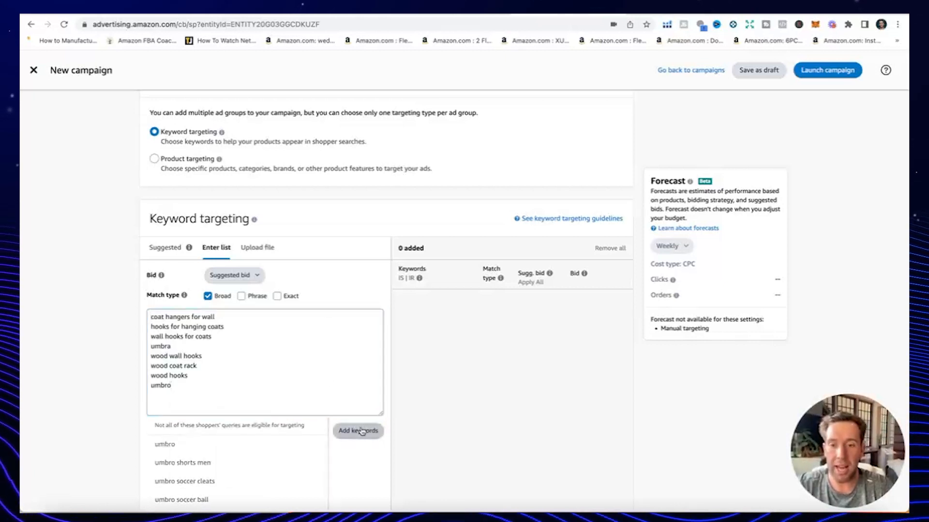
{"action": "scroll", "coordinate": [385, 256], "scroll_direction": "down", "scroll_amount": 2}
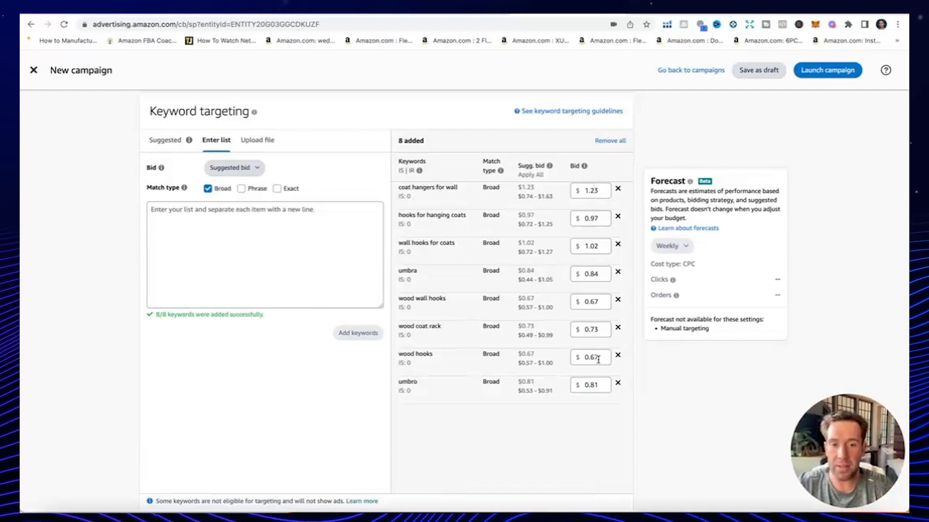
- Rename the campaign as Manual Broad (Higher s.v. keywords) in the campaign settings
{"action": "scroll", "coordinate": [599, 359], "scroll_direction": "down", "scroll_amount": 5}
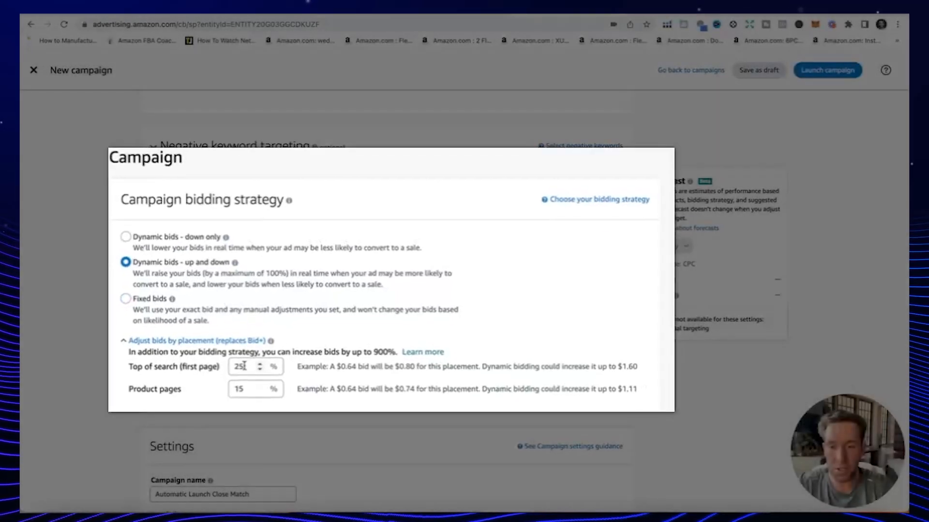
{"action": "scroll", "coordinate": [264, 380], "scroll_direction": "down", "scroll_amount": 2}
{"action": "left_click", "coordinate": [264, 400]}
{"action": "key", "text": "super+a"}
{"action": "type", "text": "MANU"}
{"action": "key", "text": "BackSpace"}
{"action": "key", "text": "BackSpace"}
{"action": "key", "text": "BackSpace"}
{"action": "type", "text": "anual B"}
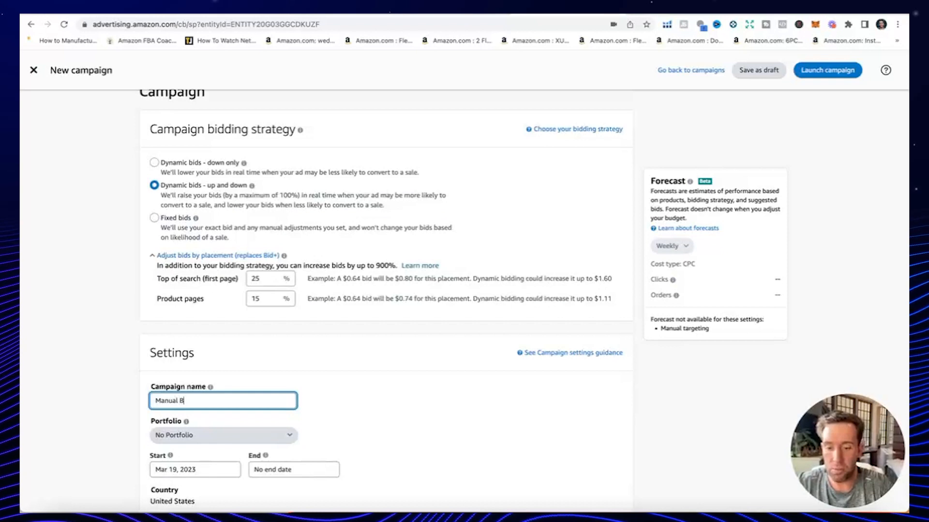
{"action": "type", "text": "road (Higher s.v."}
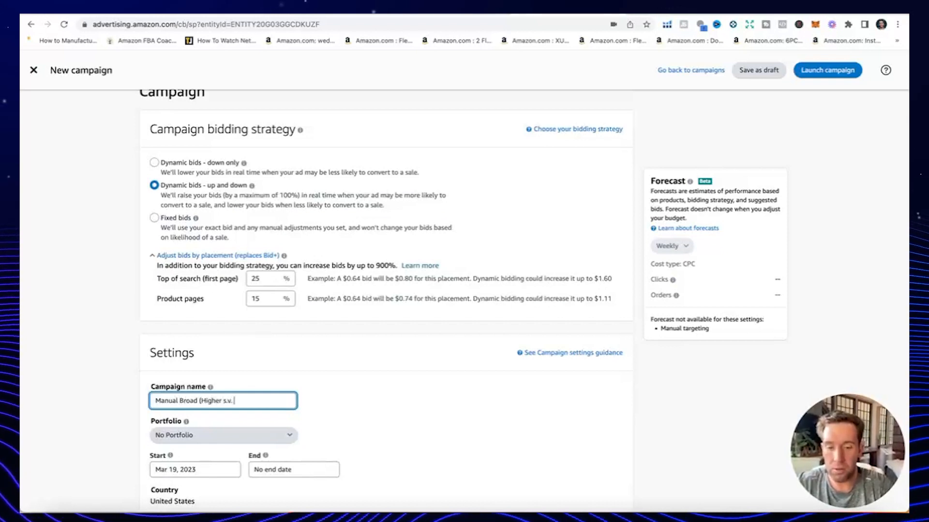
{"action": "type", "text": " keywords)"}
{"action": "scroll", "coordinate": [314, 387], "scroll_direction": "down", "scroll_amount": 2}
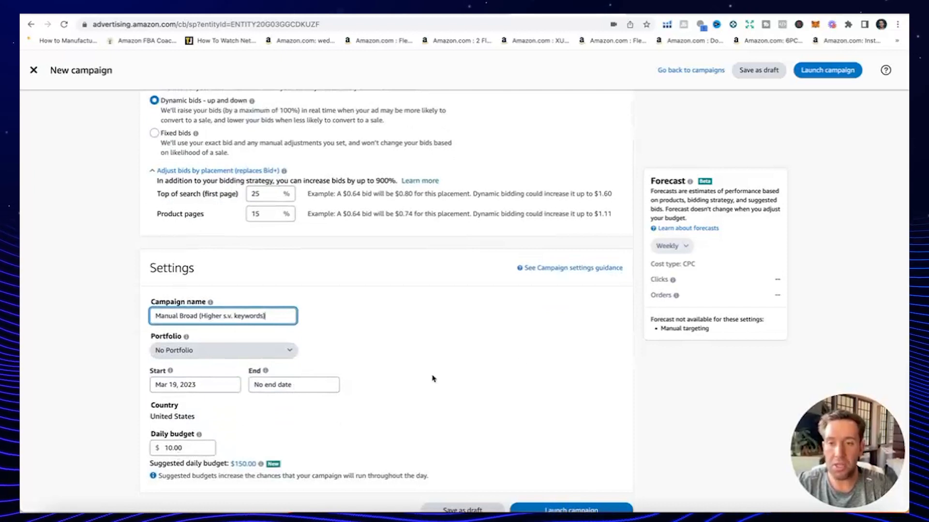
{"action": "scroll", "coordinate": [484, 372], "scroll_direction": "down", "scroll_amount": 3}
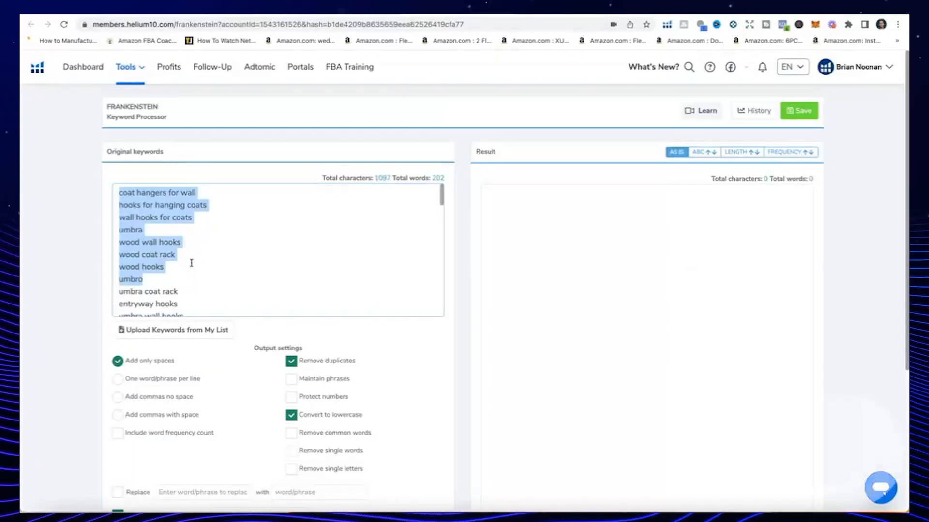
- Highlight the keywords below umbro in the Frankenstein original keywords list
{"action": "left_click", "coordinate": [184, 271]}
{"action": "scroll", "coordinate": [180, 277], "scroll_direction": "down", "scroll_amount": 3}
{"action": "left_click_drag", "start_coordinate": [122, 241], "coordinate": [217, 215]}
- Switch to the Amazon campaign form and name the ad group Manual Exact (Top 3 keywords)
{"action": "scroll", "coordinate": [272, 272], "scroll_direction": "up", "scroll_amount": 3}
{"action": "scroll", "coordinate": [273, 272], "scroll_direction": "up", "scroll_amount": 3}
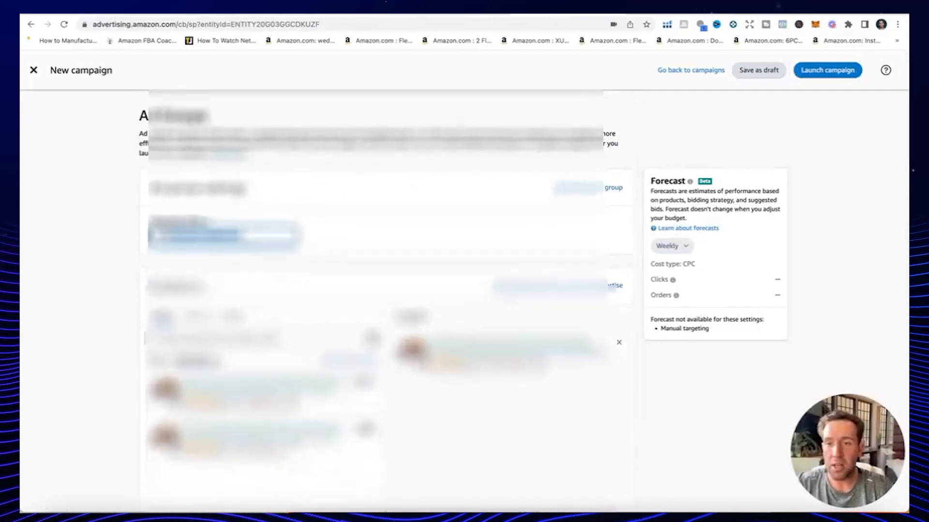
{"action": "type", "text": "Manual Exact"}
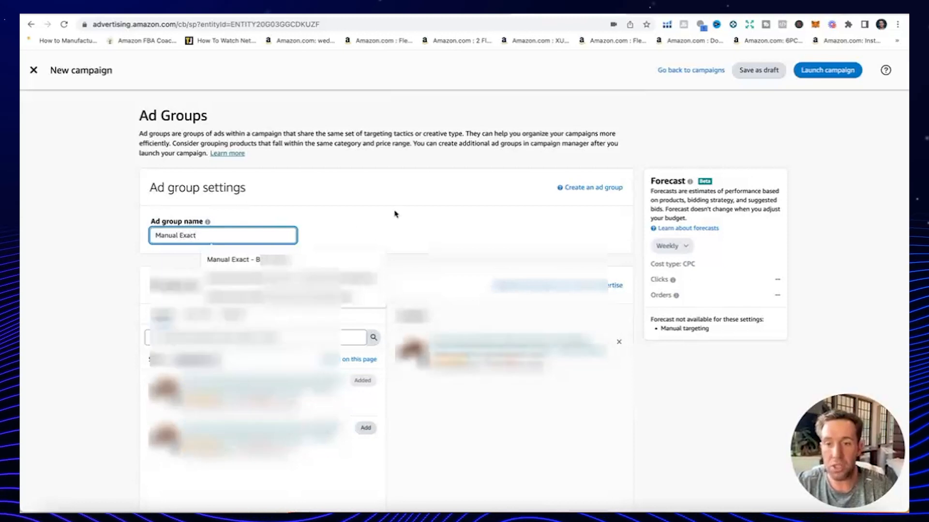
{"action": "left_click", "coordinate": [414, 210]}
{"action": "scroll", "coordinate": [412, 207], "scroll_direction": "down", "scroll_amount": 2}
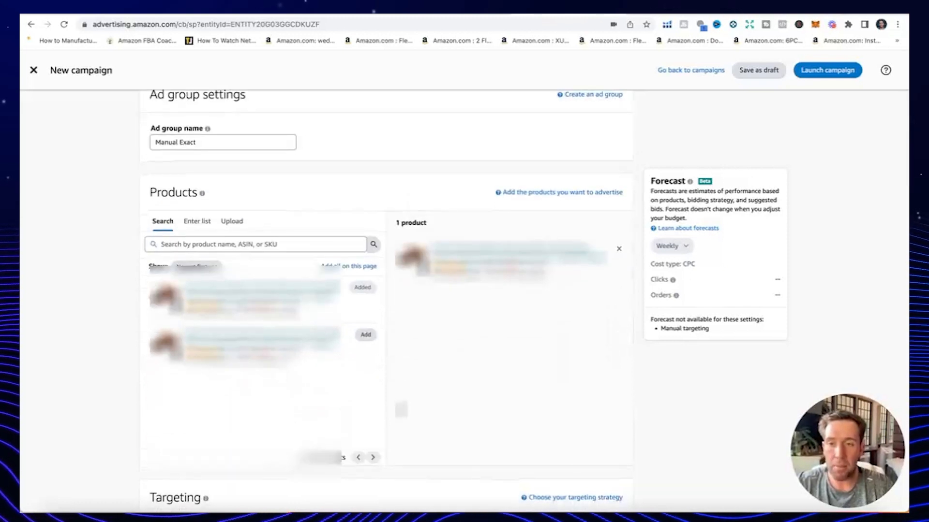
{"action": "left_click", "coordinate": [260, 143]}
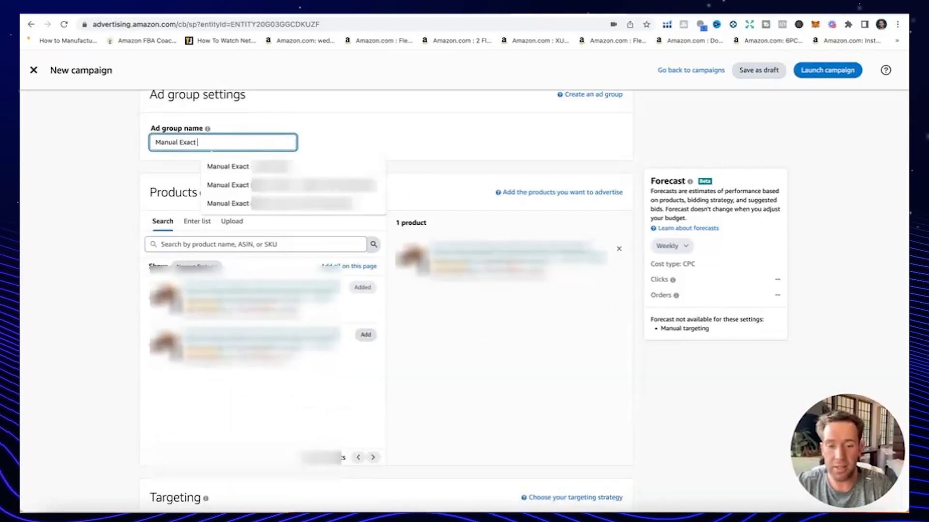
{"action": "type", "text": "("}
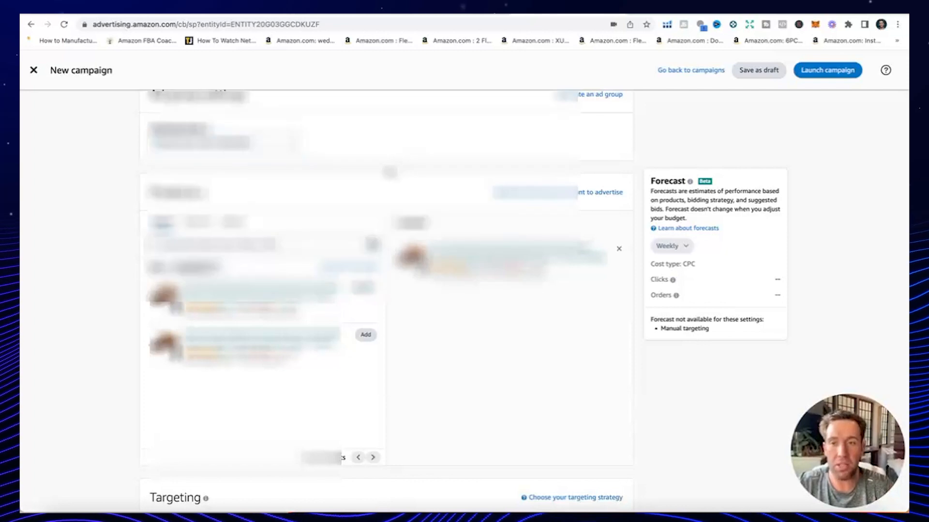
- Change the keyword targeting match type from Broad to Exact only and activate the empty keyword list
{"action": "scroll", "coordinate": [387, 290], "scroll_direction": "down", "scroll_amount": 6}
{"action": "scroll", "coordinate": [389, 175], "scroll_direction": "down", "scroll_amount": 2}
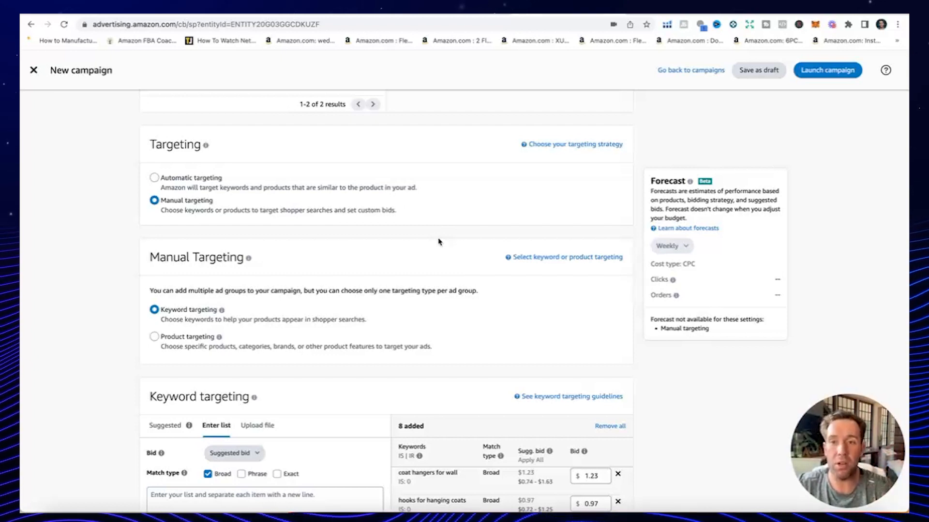
{"action": "scroll", "coordinate": [438, 242], "scroll_direction": "up", "scroll_amount": 7}
{"action": "scroll", "coordinate": [439, 242], "scroll_direction": "down", "scroll_amount": 10}
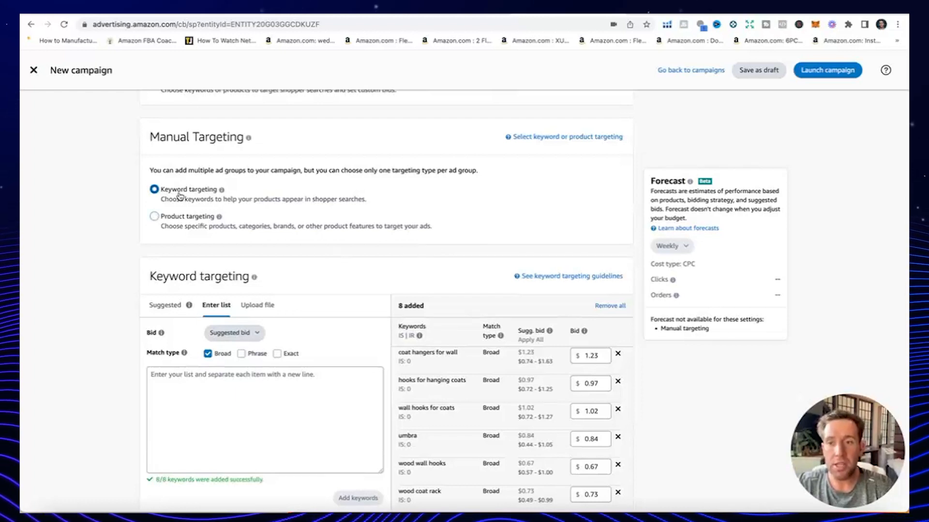
{"action": "left_click", "coordinate": [207, 354]}
{"action": "left_click", "coordinate": [277, 354]}
{"action": "left_click", "coordinate": [256, 385]}
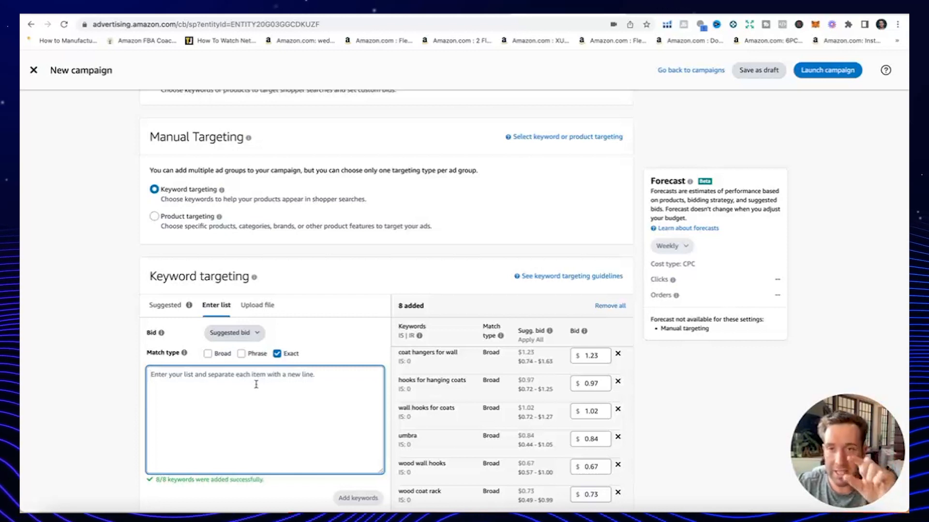
- Switch to Cerebro and select only coat hangers for wall, hooks for hanging coats and wall hooks for coats
{"action": "left_click", "coordinate": [357, 14]}
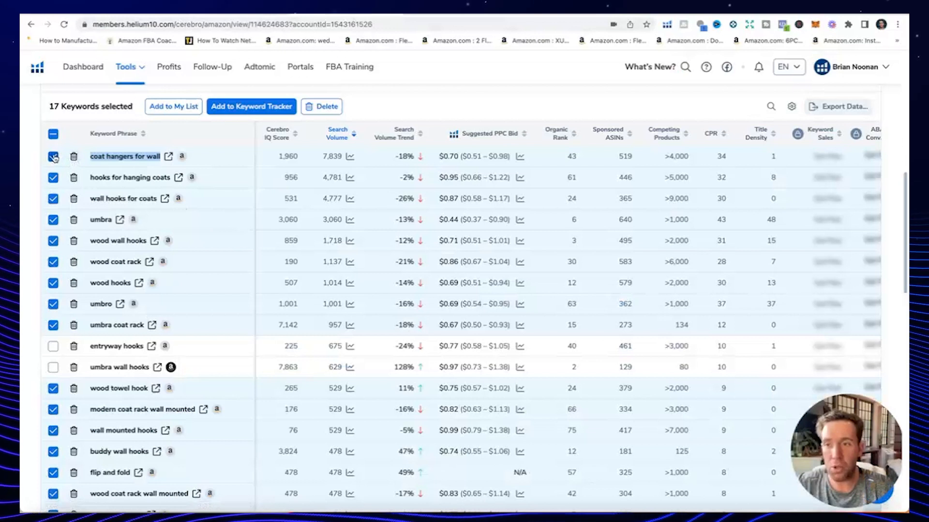
{"action": "left_click", "coordinate": [54, 134]}
{"action": "left_click", "coordinate": [53, 157]}
{"action": "left_click", "coordinate": [54, 178]}
{"action": "left_click", "coordinate": [53, 198]}
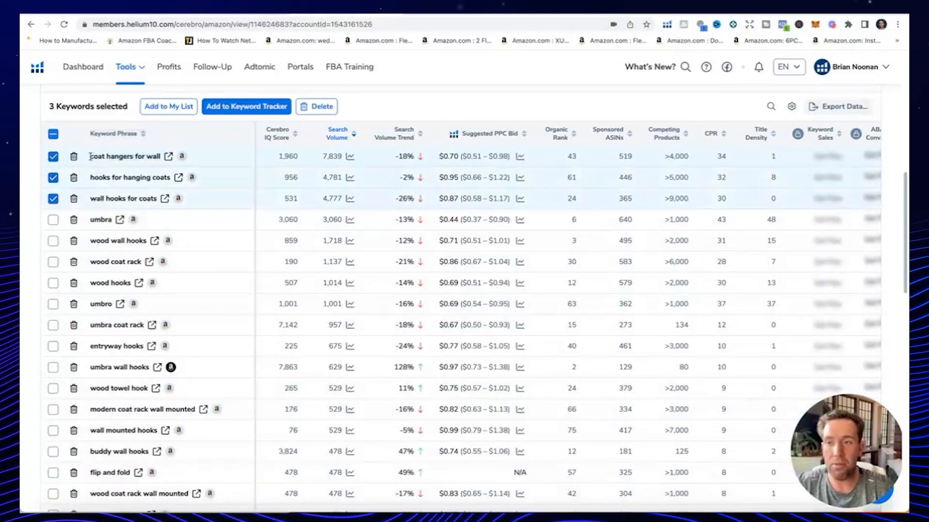
- Check the search volume and title density of the keyword coat hangers for wall
{"action": "left_click_drag", "start_coordinate": [280, 161], "coordinate": [343, 157]}
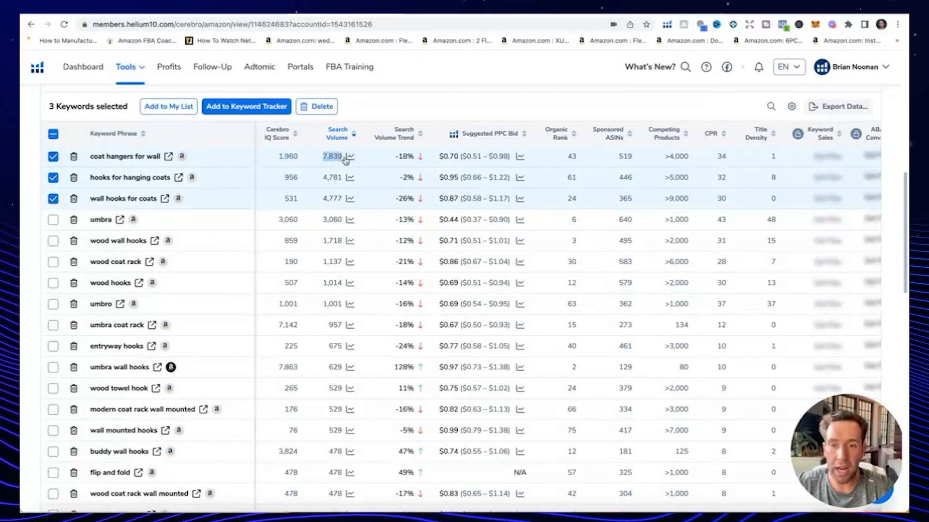
{"action": "left_click", "coordinate": [768, 161]}
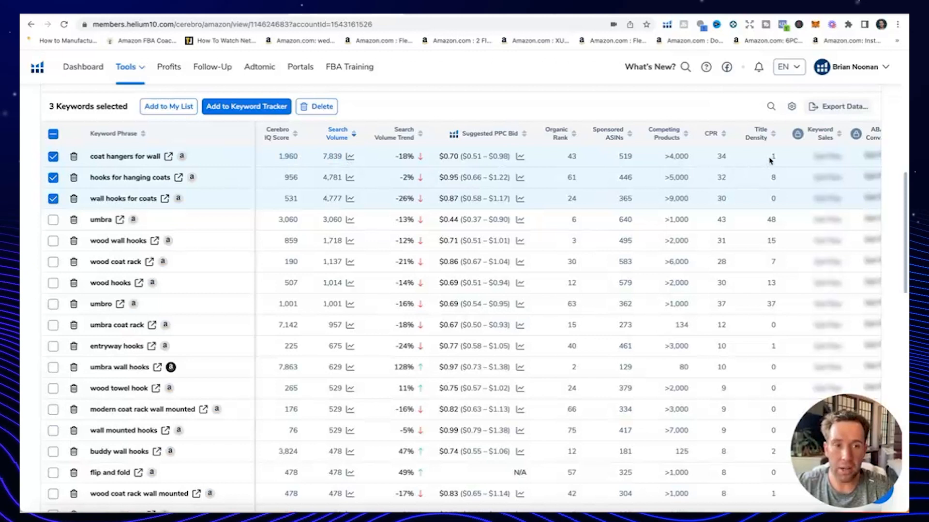
{"action": "double_click", "coordinate": [773, 157]}
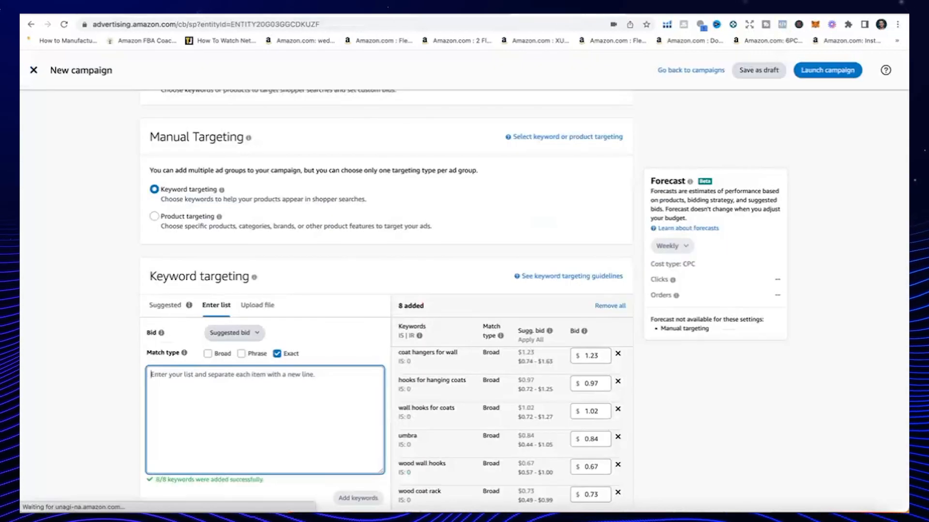
- In the Amazon campaign's placement bid adjustments, set top of search to 75% and product pages to 45%
{"action": "scroll", "coordinate": [380, 324], "scroll_direction": "down", "scroll_amount": 10}
{"action": "scroll", "coordinate": [380, 324], "scroll_direction": "up", "scroll_amount": 3}
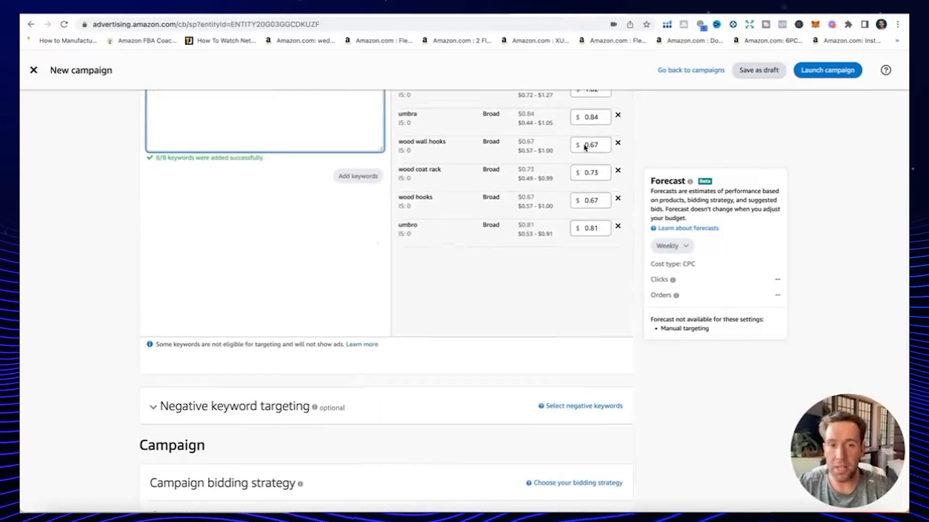
{"action": "scroll", "coordinate": [585, 147], "scroll_direction": "down", "scroll_amount": 4}
{"action": "scroll", "coordinate": [357, 378], "scroll_direction": "down", "scroll_amount": 3}
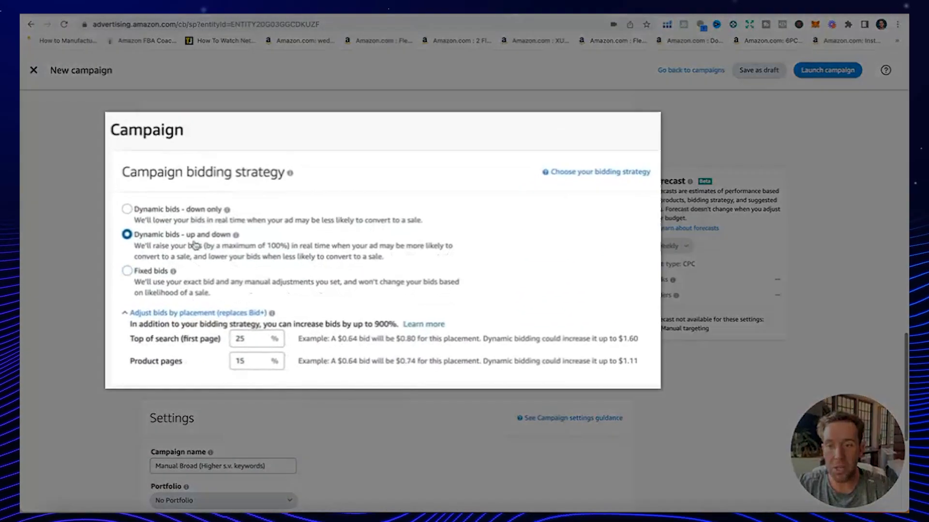
{"action": "left_click", "coordinate": [244, 339]}
{"action": "double_click", "coordinate": [240, 338]}
{"action": "type", "text": "75"}
{"action": "double_click", "coordinate": [240, 359]}
{"action": "type", "text": "4"}
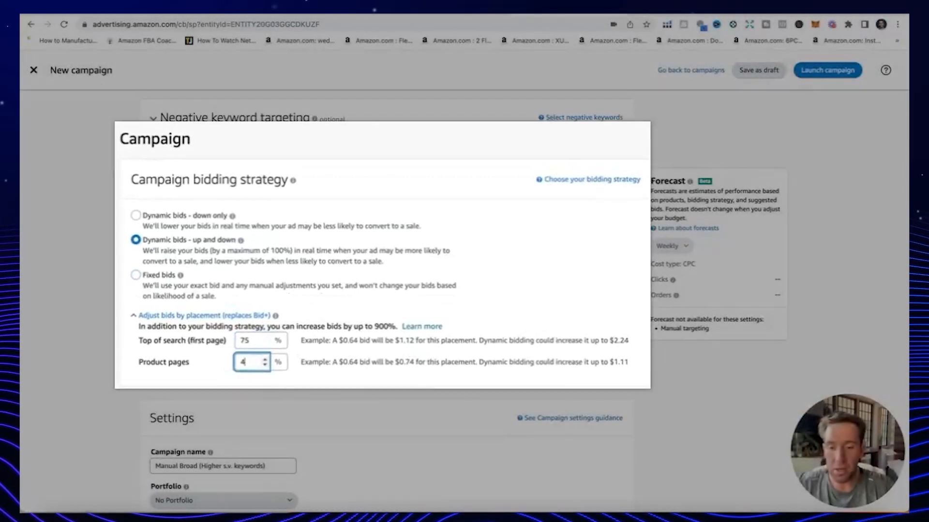
{"action": "type", "text": "5"}
{"action": "left_click", "coordinate": [362, 413]}
- Rename the campaign as Manual Exact and set its daily budget to $20
{"action": "scroll", "coordinate": [362, 413], "scroll_direction": "down", "scroll_amount": 3}
{"action": "left_click", "coordinate": [266, 347]}
{"action": "left_click_drag", "start_coordinate": [266, 347], "coordinate": [176, 348]}
{"action": "type", "text": "Exact"}
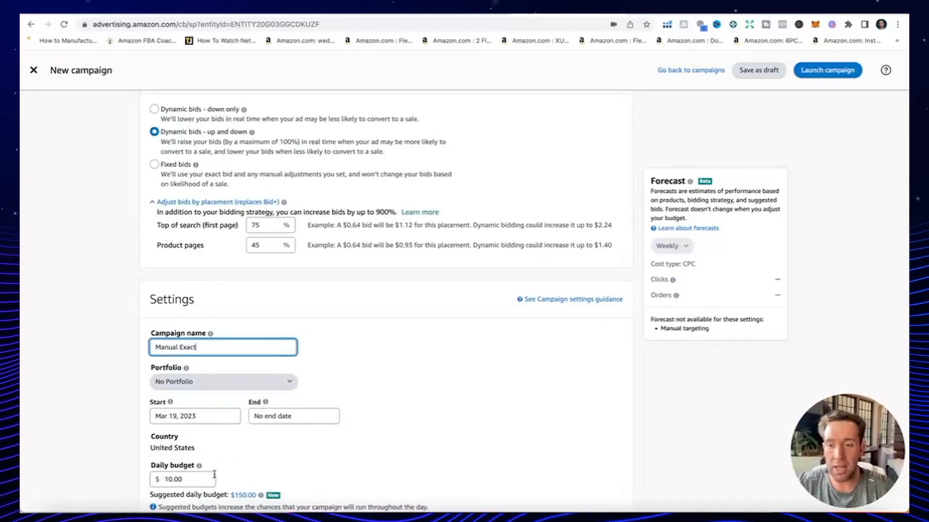
{"action": "left_click", "coordinate": [215, 475]}
{"action": "key", "text": "ctrl+a"}
{"action": "type", "text": "20"}
{"action": "left_click", "coordinate": [387, 444]}
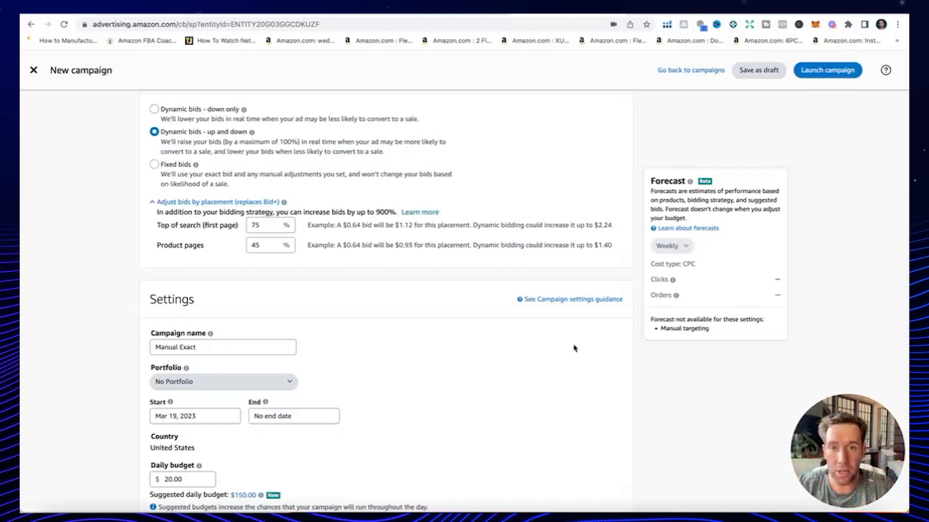
- Rename the ad group as Manual product targeting
{"action": "scroll", "coordinate": [546, 352], "scroll_direction": "up", "scroll_amount": 15}
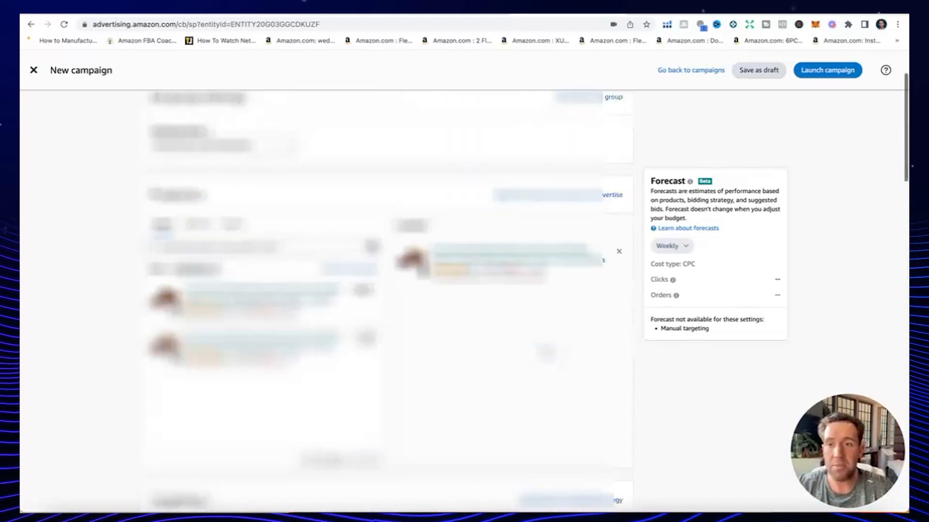
{"action": "left_click_drag", "start_coordinate": [249, 235], "coordinate": [181, 235]}
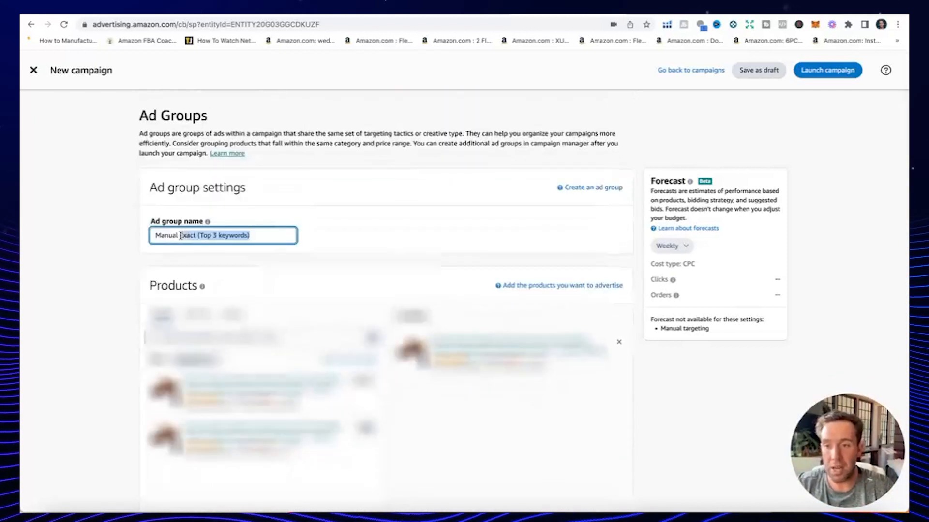
{"action": "type", "text": "product t"}
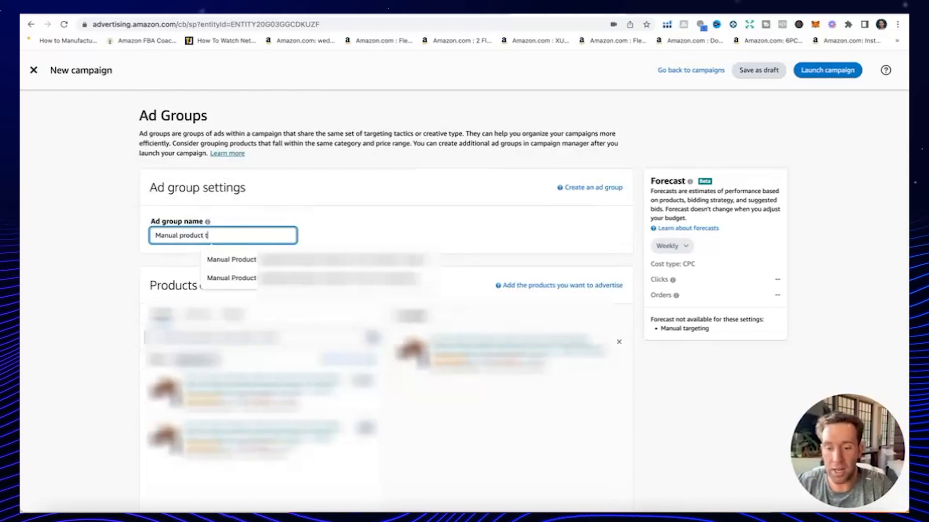
{"action": "type", "text": "argeting"}
- Change the manual targeting type to product targeting and show individual products
{"action": "scroll", "coordinate": [315, 234], "scroll_direction": "down", "scroll_amount": 10}
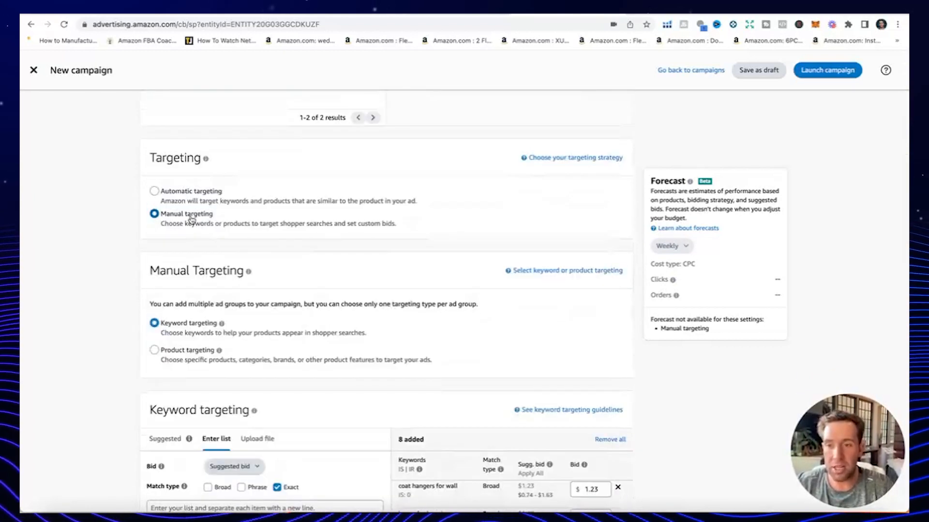
{"action": "left_click", "coordinate": [200, 362]}
{"action": "scroll", "coordinate": [414, 332], "scroll_direction": "down", "scroll_amount": 4}
{"action": "left_click", "coordinate": [267, 269]}
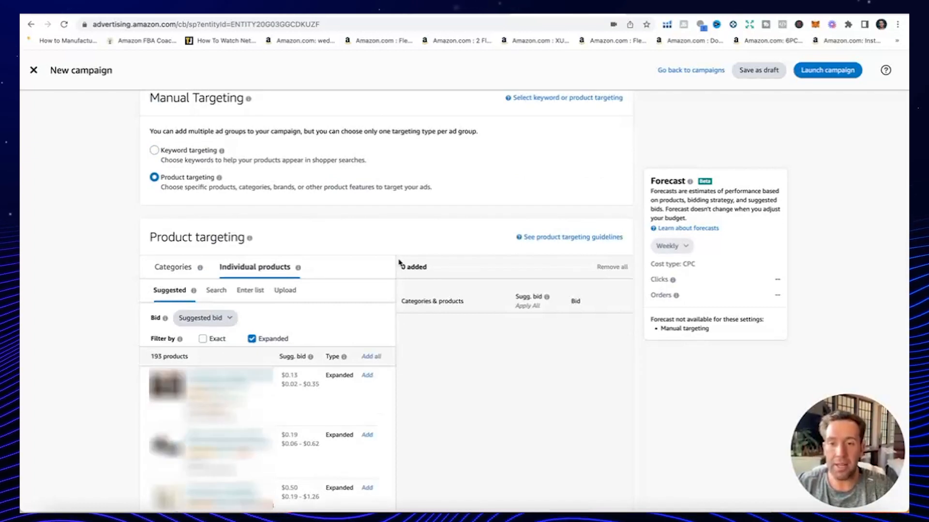
- Switch to the Amazon wall hooks search results and copy the KooNiosio coat rack's ASIN, B08R87T5KY
{"action": "left_click", "coordinate": [801, 15]}
{"action": "scroll", "coordinate": [409, 96], "scroll_direction": "up", "scroll_amount": 2}
{"action": "scroll", "coordinate": [409, 96], "scroll_direction": "up", "scroll_amount": 3}
{"action": "scroll", "coordinate": [460, 256], "scroll_direction": "down", "scroll_amount": 12}
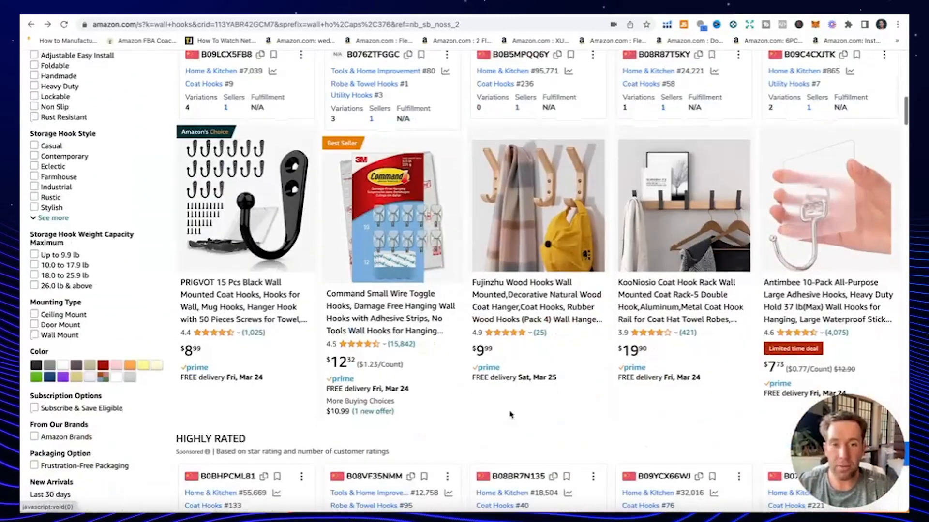
{"action": "scroll", "coordinate": [570, 337], "scroll_direction": "up", "scroll_amount": 2}
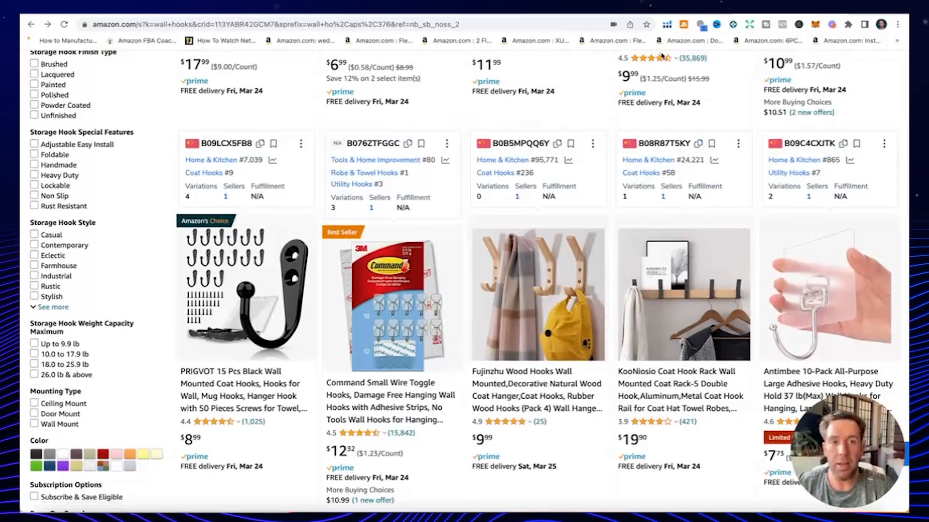
{"action": "left_click_drag", "start_coordinate": [691, 144], "coordinate": [639, 143]}
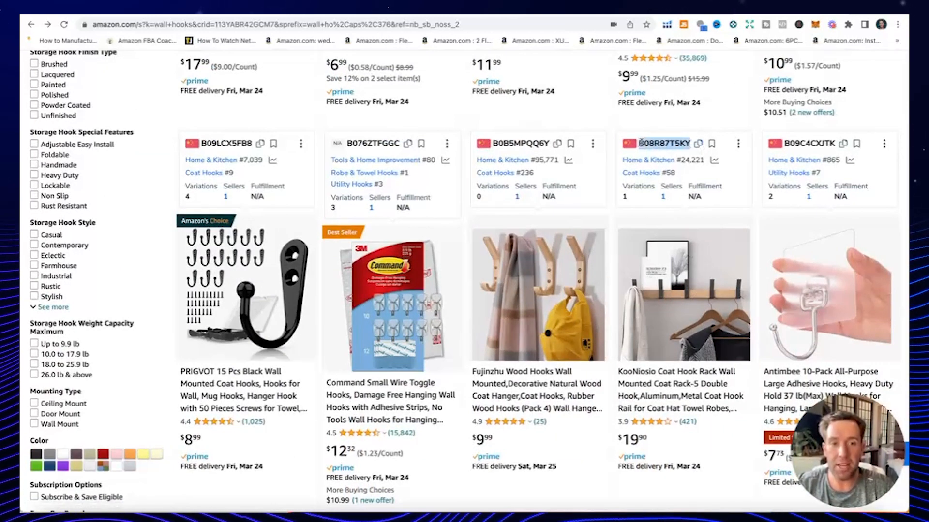
{"action": "right_click", "coordinate": [643, 143]}
{"action": "left_click", "coordinate": [658, 168]}
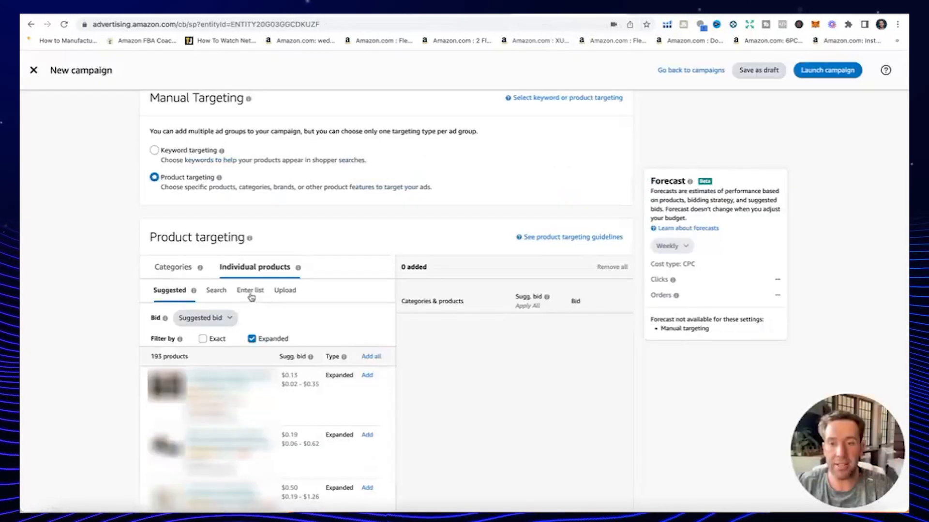
- Back in the campaign, enter ASIN B08R87T5KY as a product list and target it as Expanded
{"action": "left_click", "coordinate": [248, 290]}
{"action": "left_click", "coordinate": [223, 369]}
{"action": "right_click", "coordinate": [222, 369]}
{"action": "left_click", "coordinate": [237, 433]}
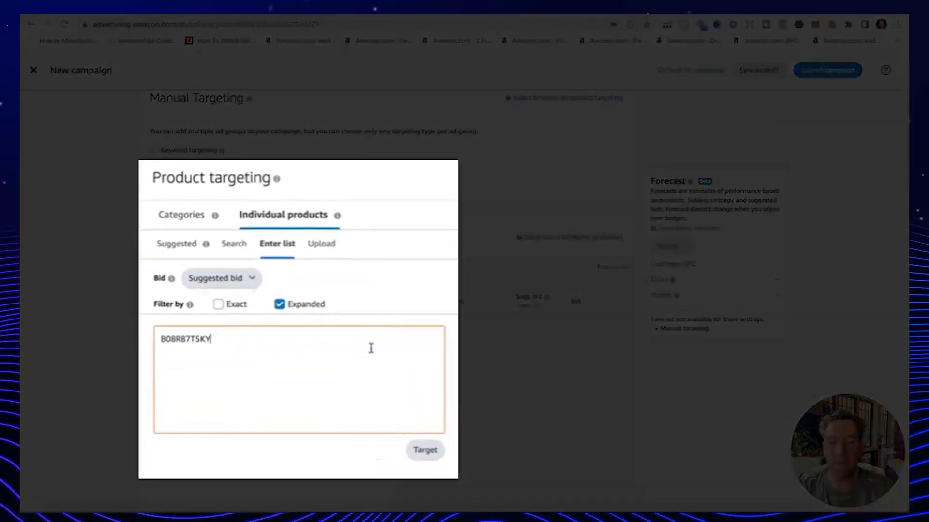
{"action": "left_click", "coordinate": [425, 451]}
{"action": "scroll", "coordinate": [410, 390], "scroll_direction": "down", "scroll_amount": 1}
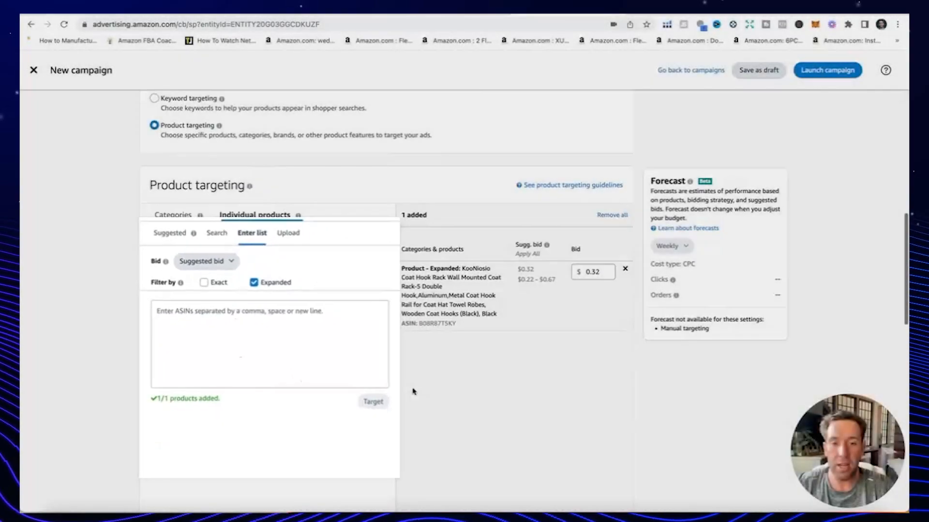
- Set the bid for the targeted KooNiosio coat rack to $0.75
{"action": "left_click", "coordinate": [602, 272]}
{"action": "type", "text": "0.75"}
{"action": "left_click", "coordinate": [632, 272]}
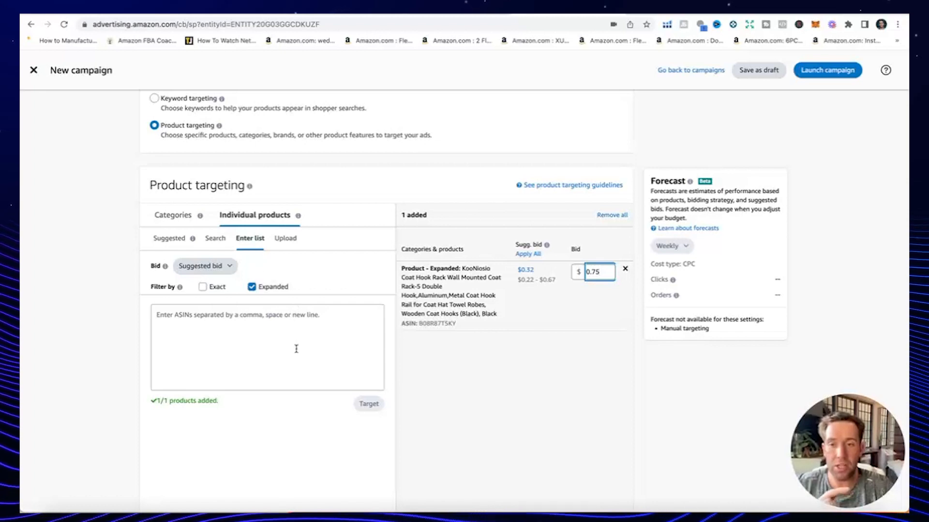
- Return to the wall hooks search results and examine the KooNiosio coat rack's price and other competitor listings
{"action": "left_click", "coordinate": [233, 323]}
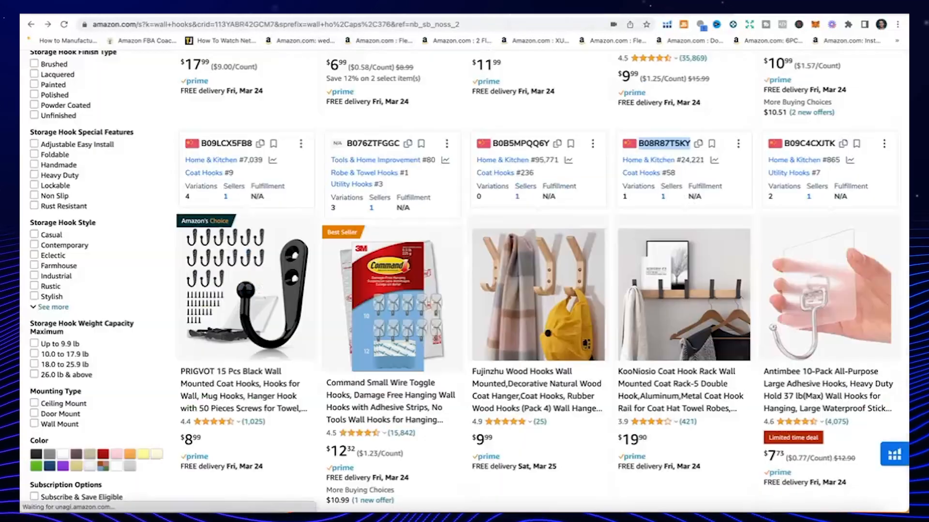
{"action": "scroll", "coordinate": [613, 289], "scroll_direction": "down", "scroll_amount": 1}
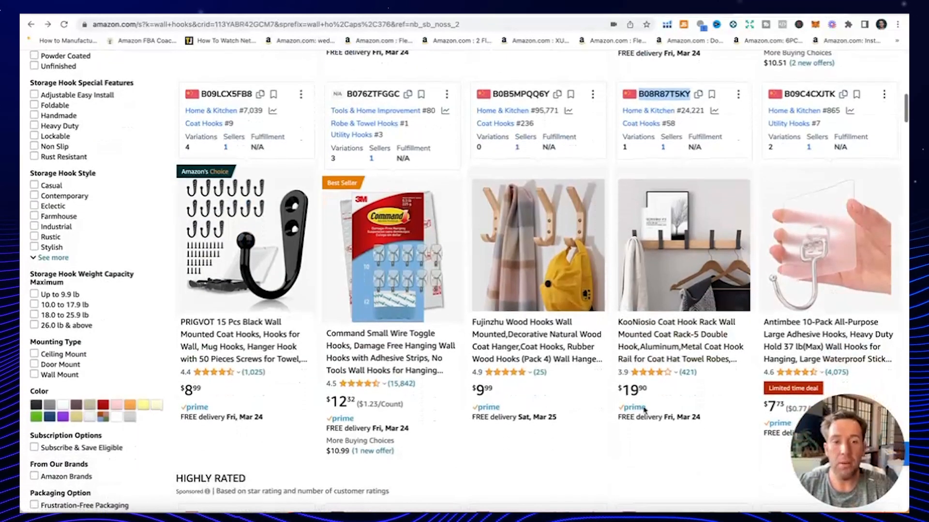
{"action": "left_click_drag", "start_coordinate": [659, 394], "coordinate": [608, 395]}
{"action": "left_click", "coordinate": [694, 396]}
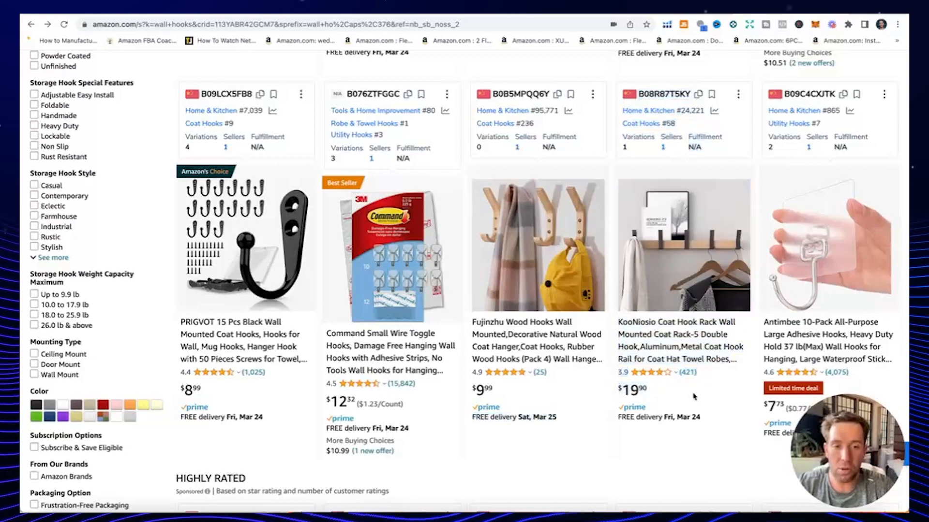
{"action": "scroll", "coordinate": [694, 397], "scroll_direction": "down", "scroll_amount": 4}
{"action": "scroll", "coordinate": [692, 396], "scroll_direction": "down", "scroll_amount": 6}
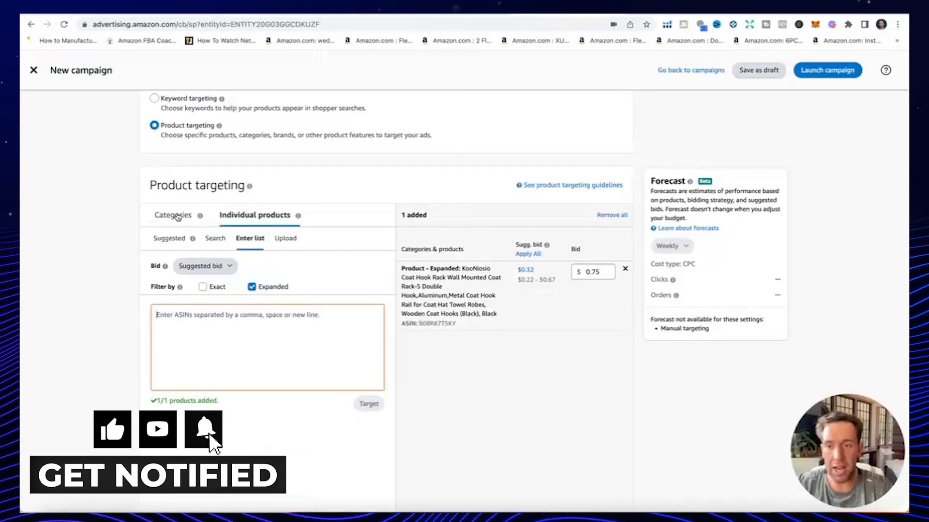
- Refine the suggested Grill Smoker Boxes category to a $29.99 to $100 price range and adjust its review star rating limit
{"action": "left_click", "coordinate": [191, 216]}
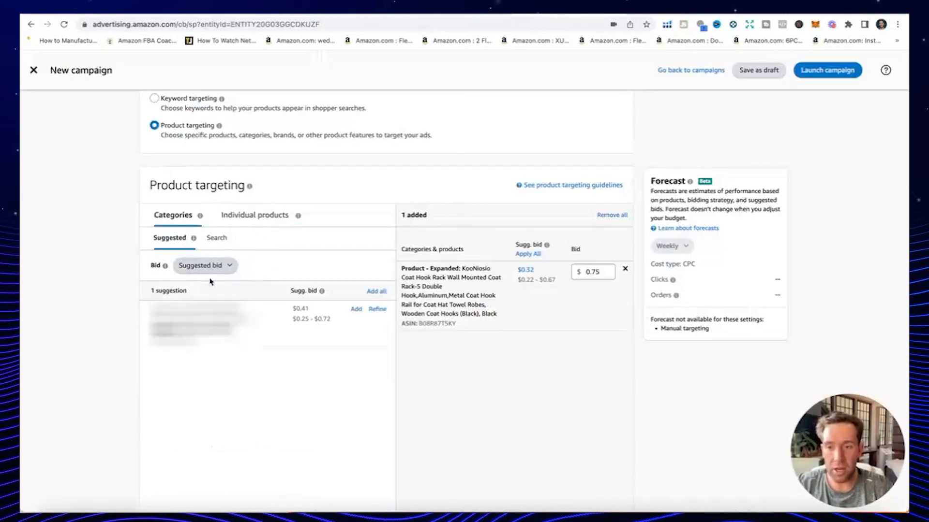
{"action": "left_click", "coordinate": [382, 312]}
{"action": "left_click", "coordinate": [219, 318]}
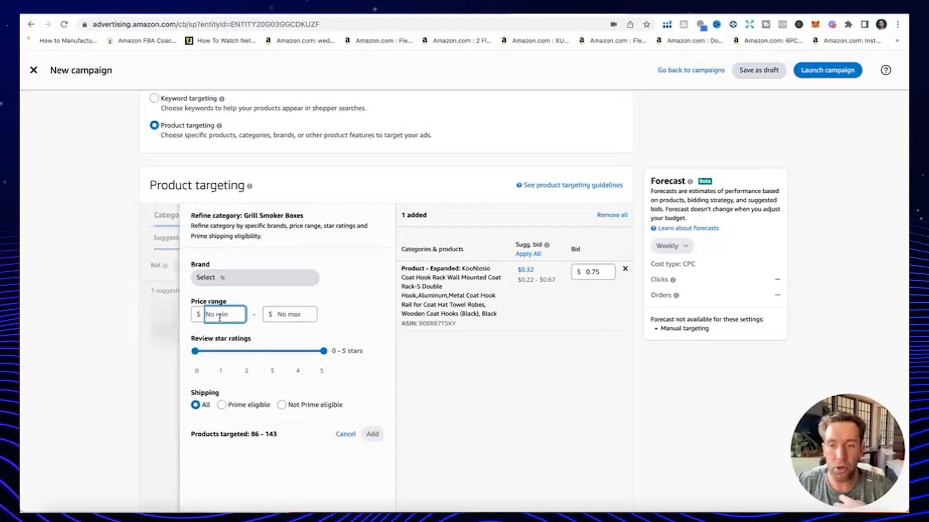
{"action": "type", "text": "29.99"}
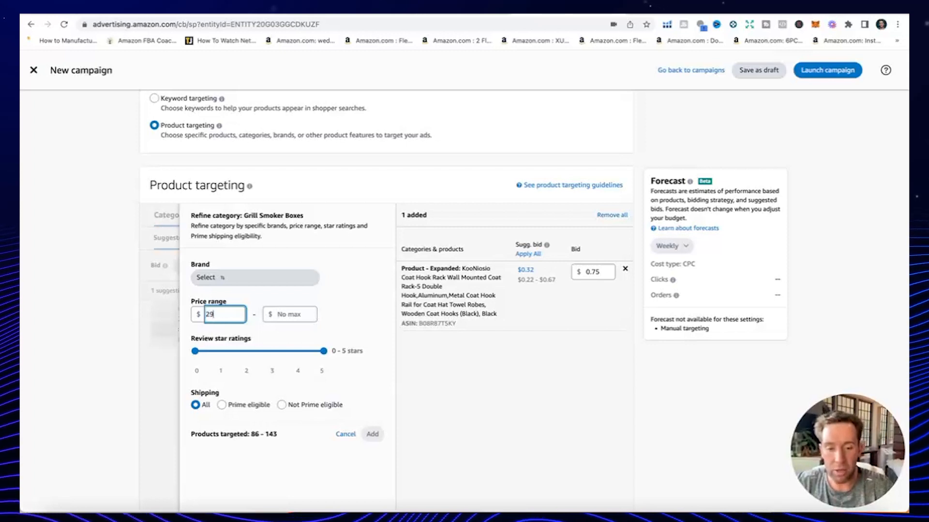
{"action": "left_click", "coordinate": [305, 312]}
{"action": "type", "text": "100"}
{"action": "left_click", "coordinate": [298, 353]}
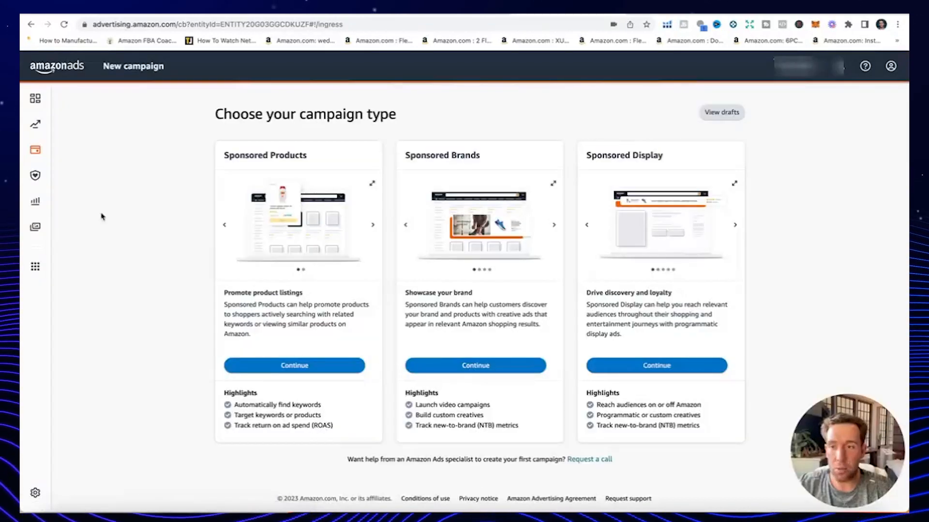
- Open the SP - Auto - Sub campaign from the campaign list and examine the bid adjustments and impressions of its placements
{"action": "left_click", "coordinate": [64, 69]}
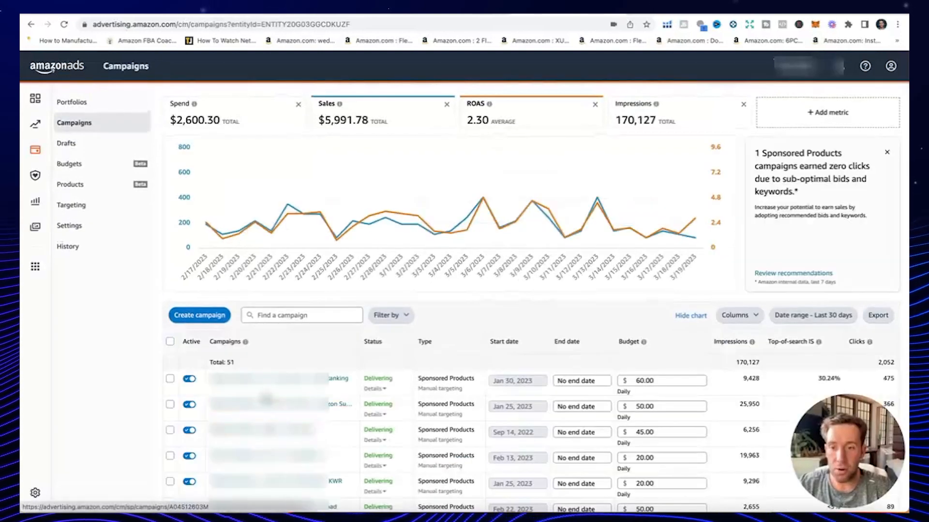
{"action": "scroll", "coordinate": [340, 446], "scroll_direction": "down", "scroll_amount": 5}
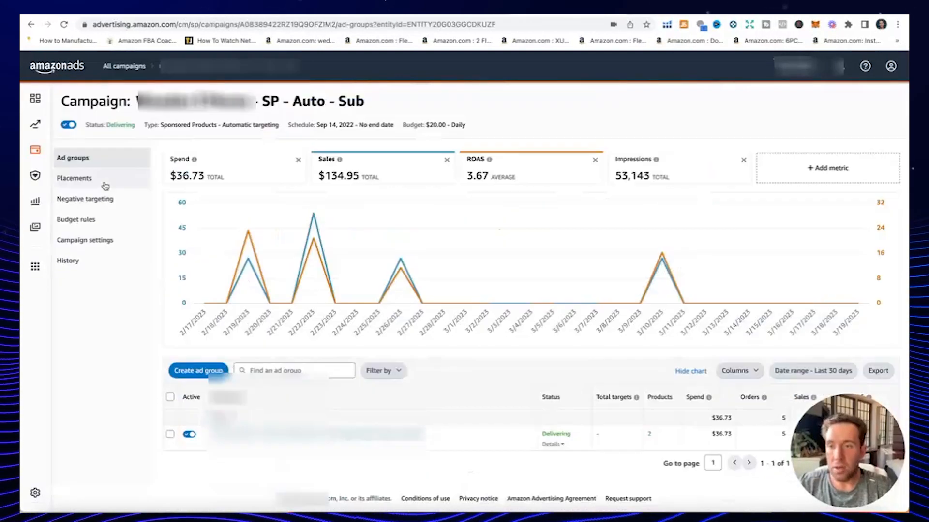
{"action": "left_click", "coordinate": [105, 184]}
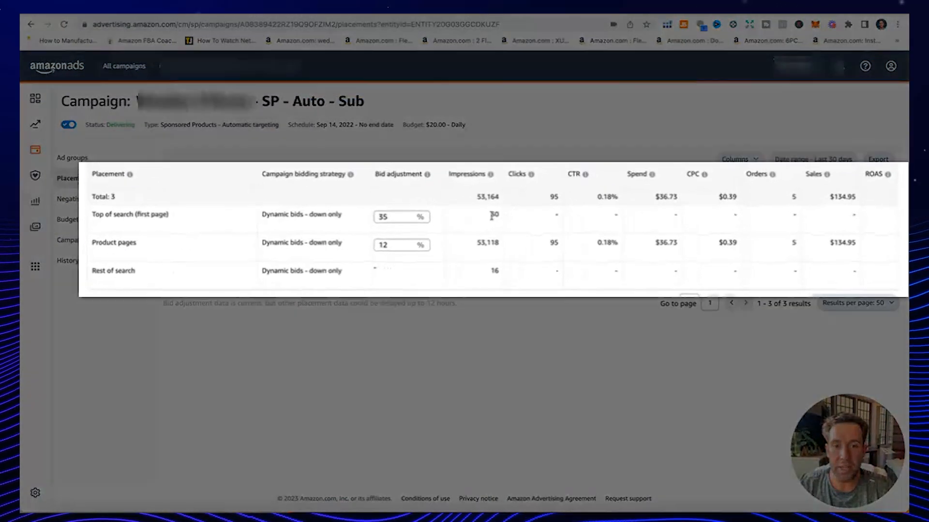
{"action": "left_click_drag", "start_coordinate": [530, 223], "coordinate": [537, 224]}
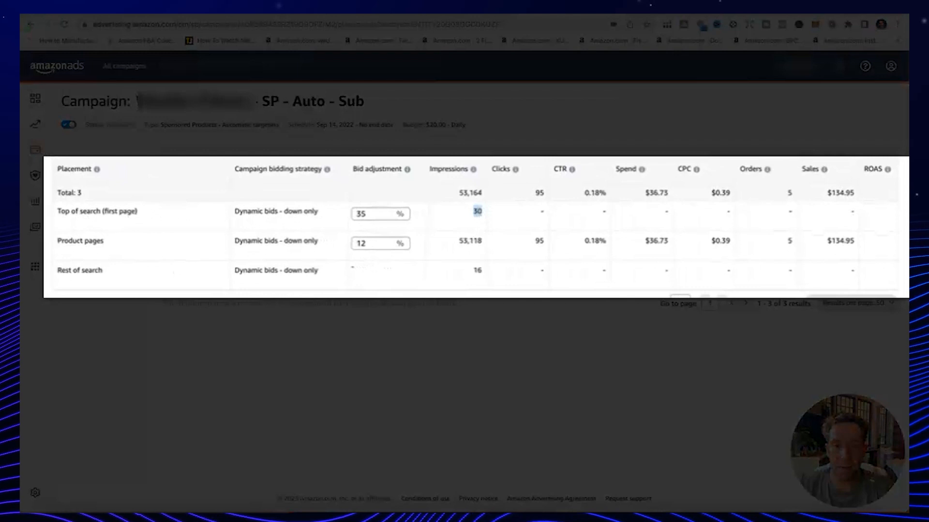
{"action": "left_click", "coordinate": [375, 219]}
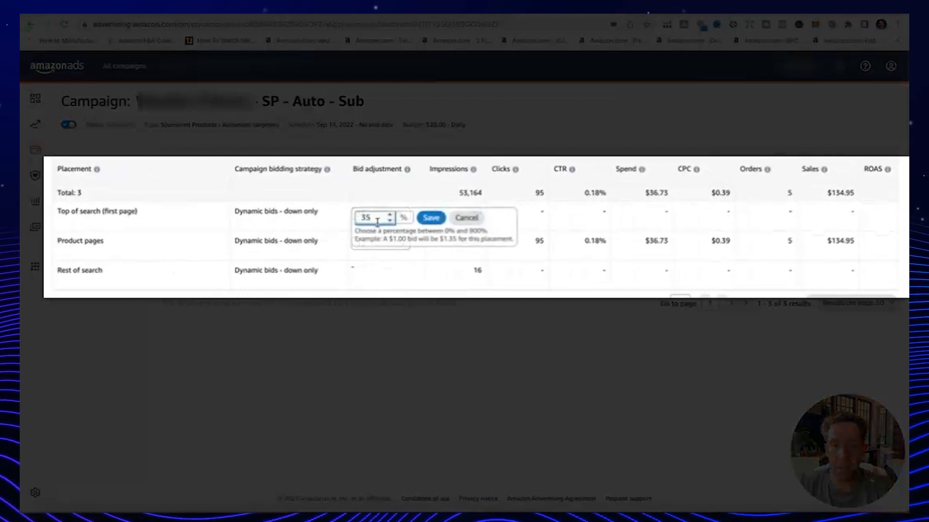
{"action": "left_click", "coordinate": [516, 324]}
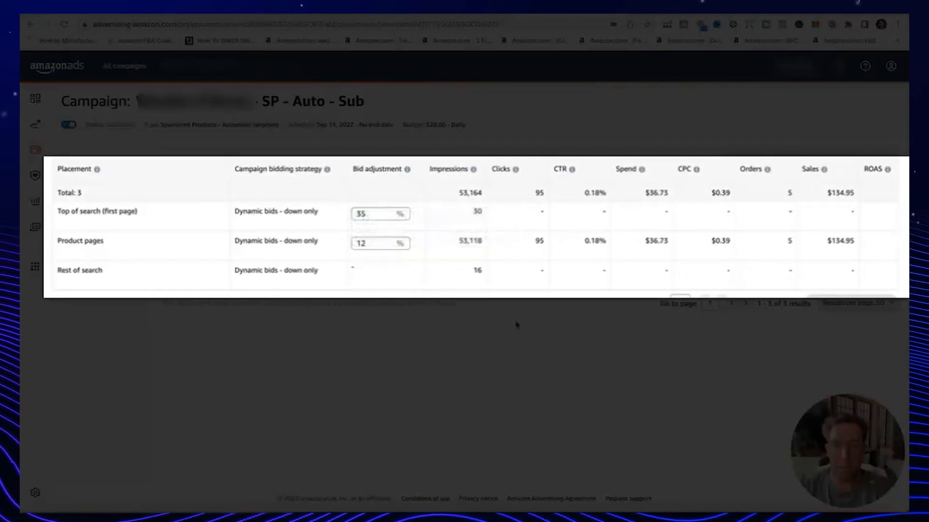
{"action": "left_click_drag", "start_coordinate": [459, 245], "coordinate": [485, 246]}
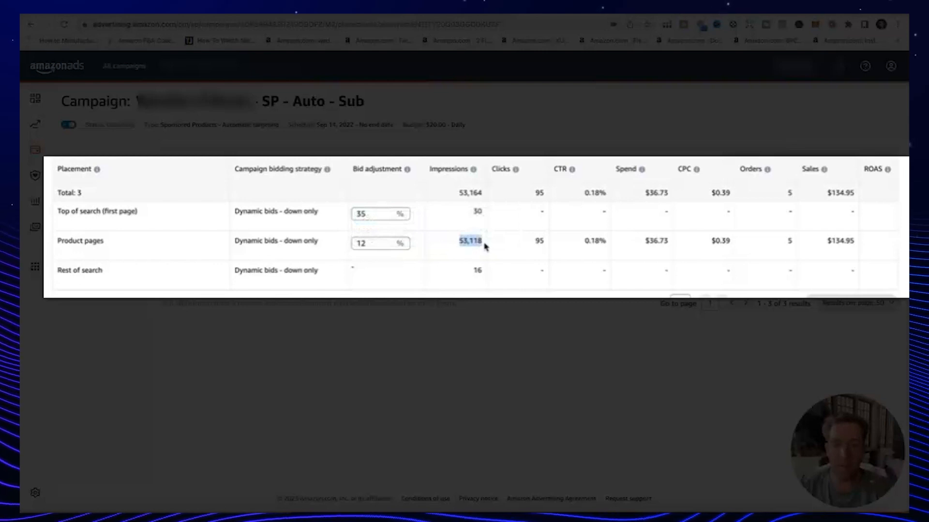
{"action": "left_click", "coordinate": [539, 243]}
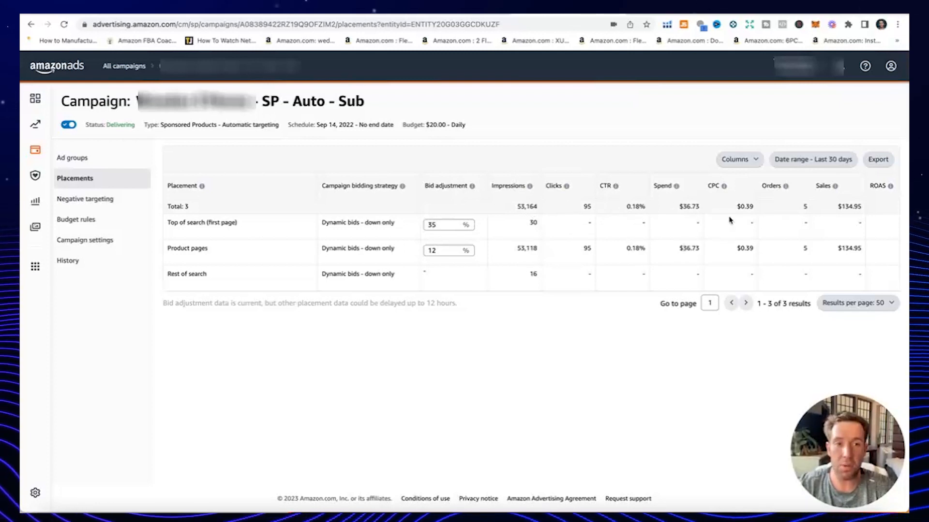
- Open the targeting view of the SP - Auto - Sub campaign's ad group, showing its automatic targeting groups
{"action": "left_click", "coordinate": [81, 162]}
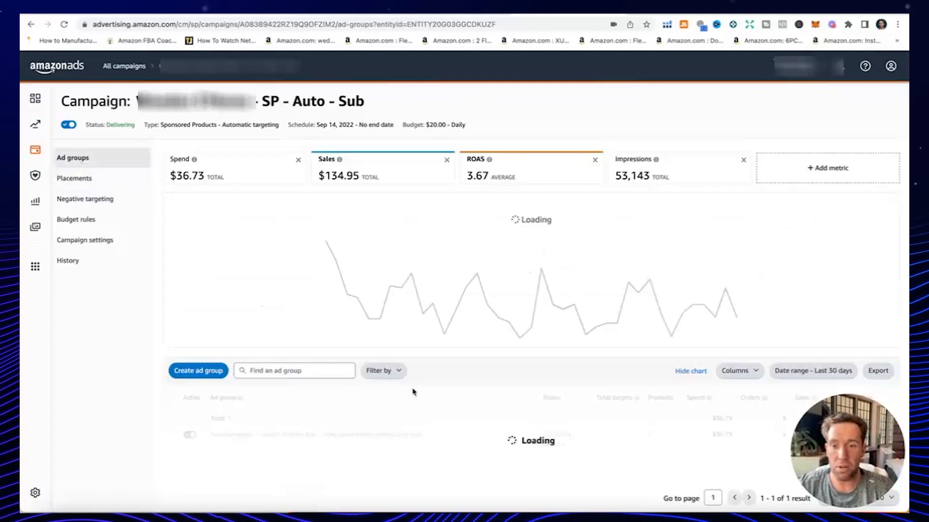
{"action": "left_click", "coordinate": [328, 434]}
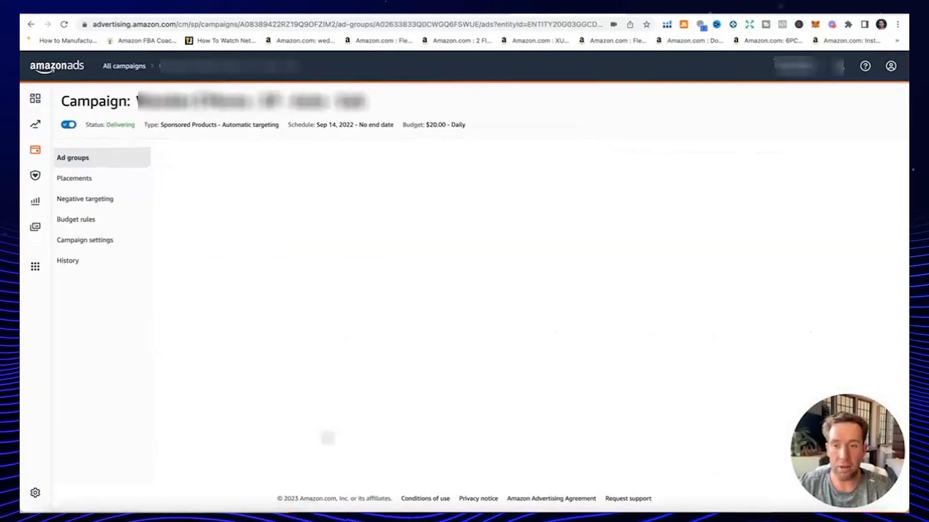
{"action": "left_click", "coordinate": [89, 183]}
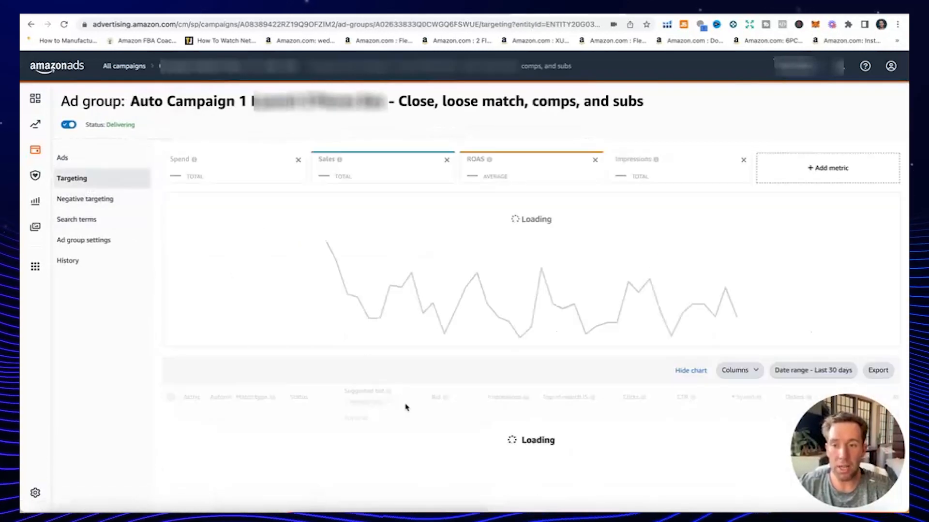
{"action": "scroll", "coordinate": [407, 406], "scroll_direction": "down", "scroll_amount": 3}
{"action": "left_click", "coordinate": [406, 408]}
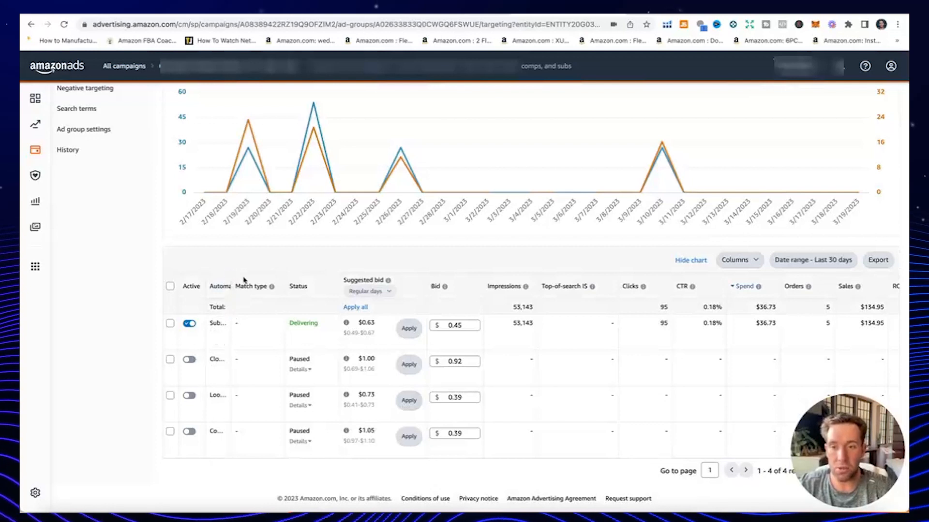
- Widen the column of automatic targeting group names, view the Substitutes description, and set the Substitutes bid to $0.46
{"action": "left_click_drag", "start_coordinate": [244, 280], "coordinate": [301, 279]}
{"action": "mouse_move", "coordinate": [249, 325]}
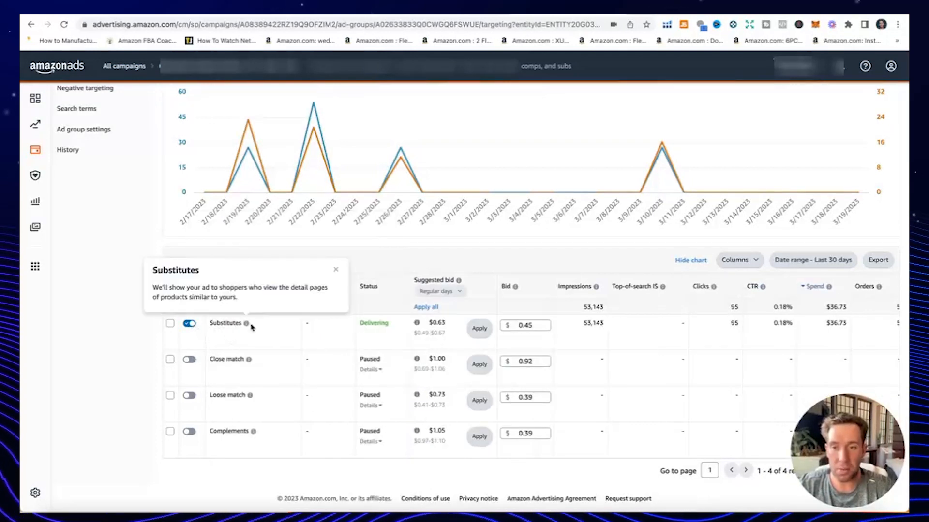
{"action": "scroll", "coordinate": [437, 327], "scroll_direction": "right", "scroll_amount": 5}
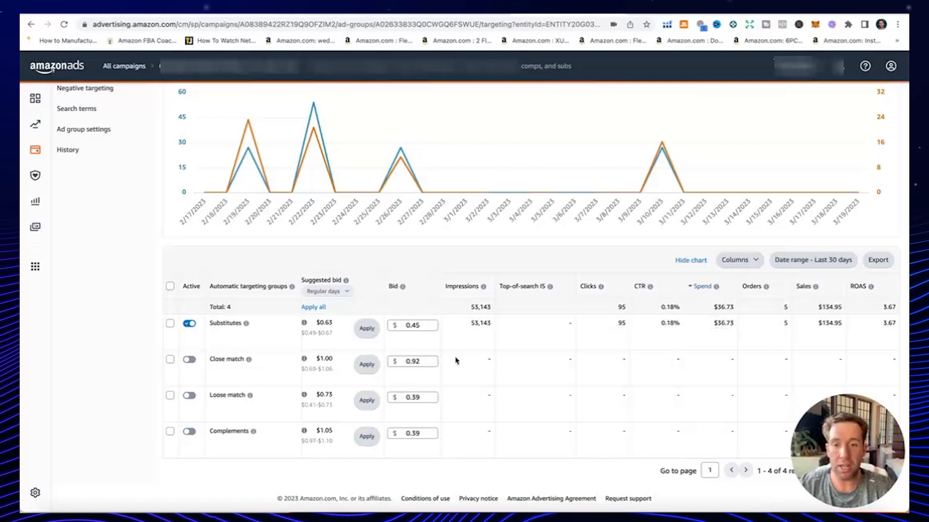
{"action": "left_click", "coordinate": [425, 329]}
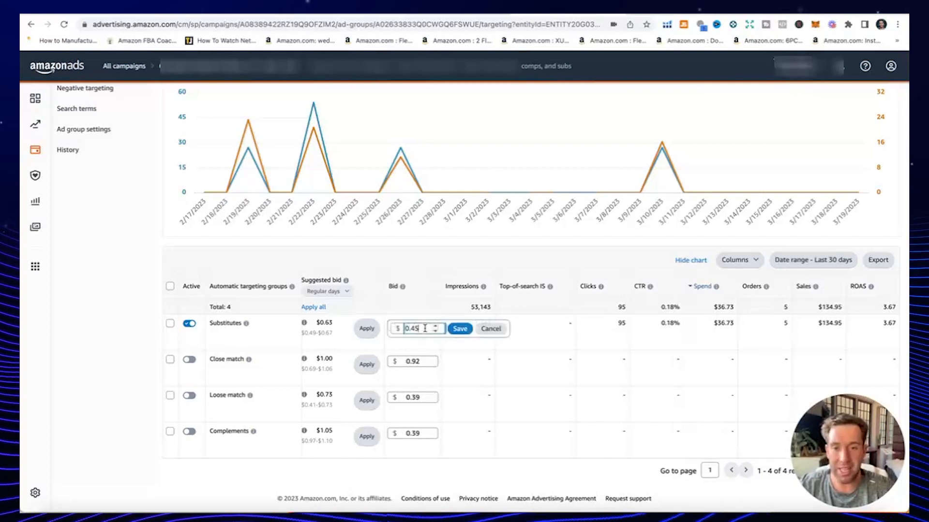
{"action": "left_click", "coordinate": [460, 329]}
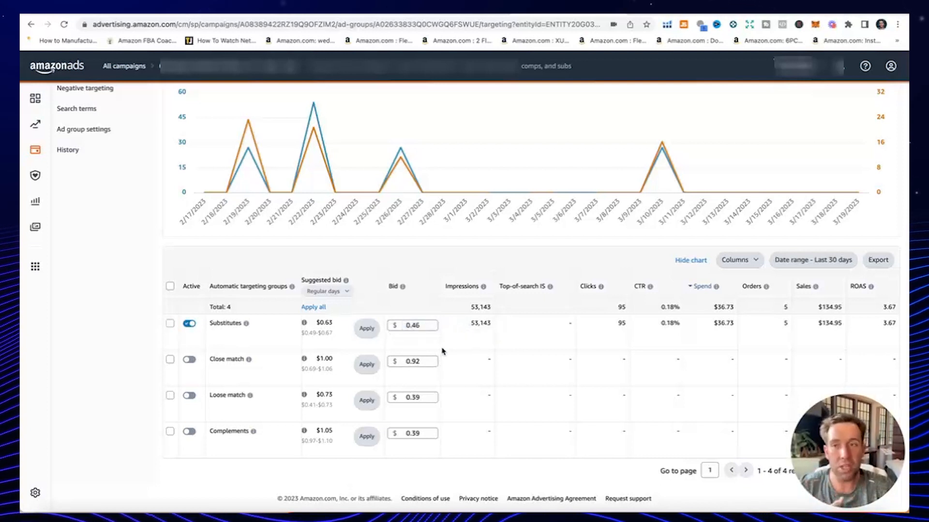
- Open the ad group's customer search terms, sort them by highest spend, and copy the ASIN of the top-spending product
{"action": "left_click", "coordinate": [97, 110]}
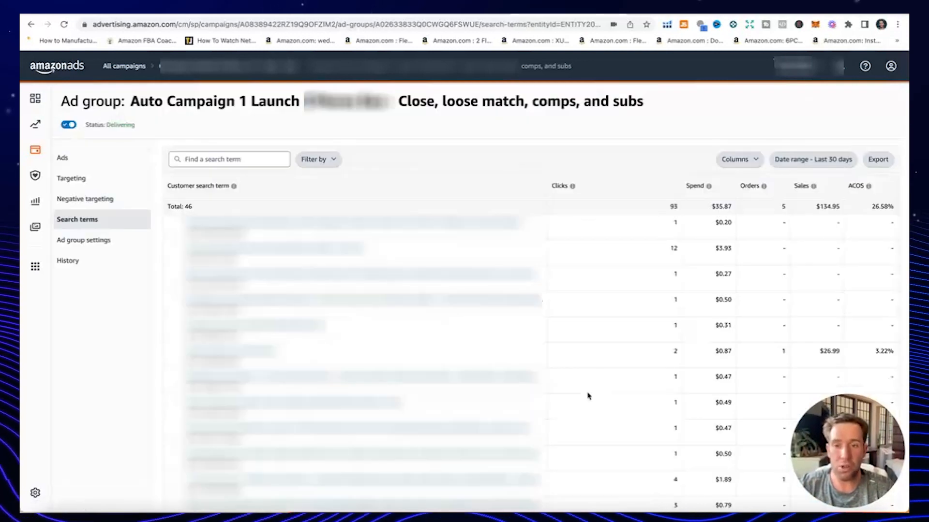
{"action": "left_click", "coordinate": [701, 188]}
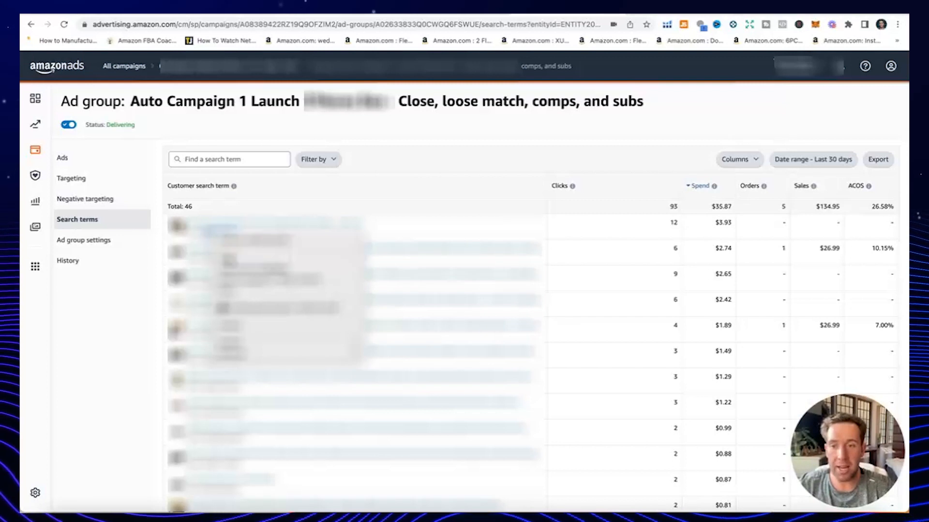
- Exclude the copied ASIN as a list entry and add it to the ad group's negative product targets
{"action": "left_click", "coordinate": [115, 201]}
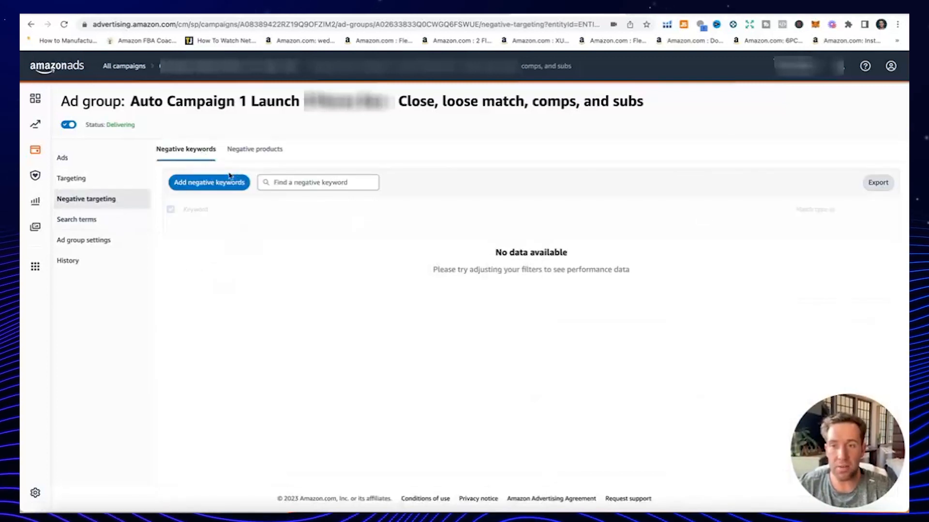
{"action": "left_click", "coordinate": [254, 153]}
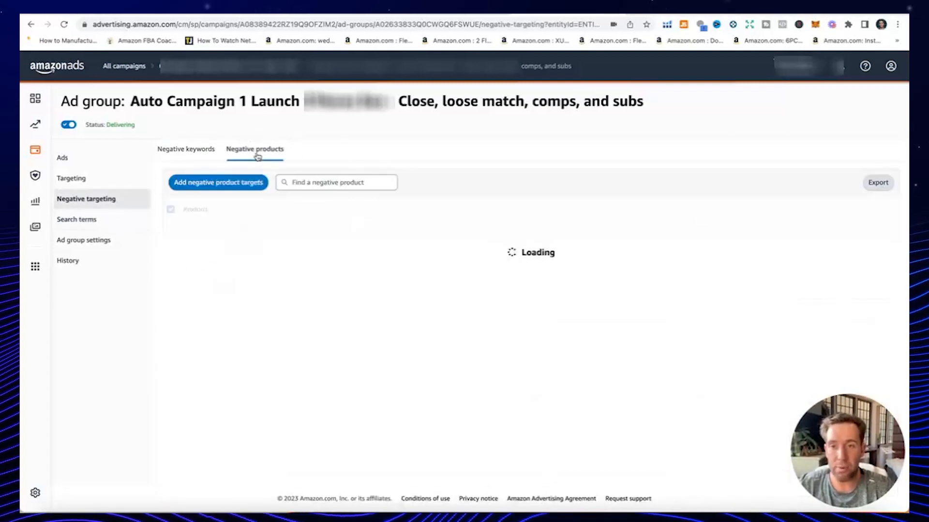
{"action": "left_click", "coordinate": [237, 181]}
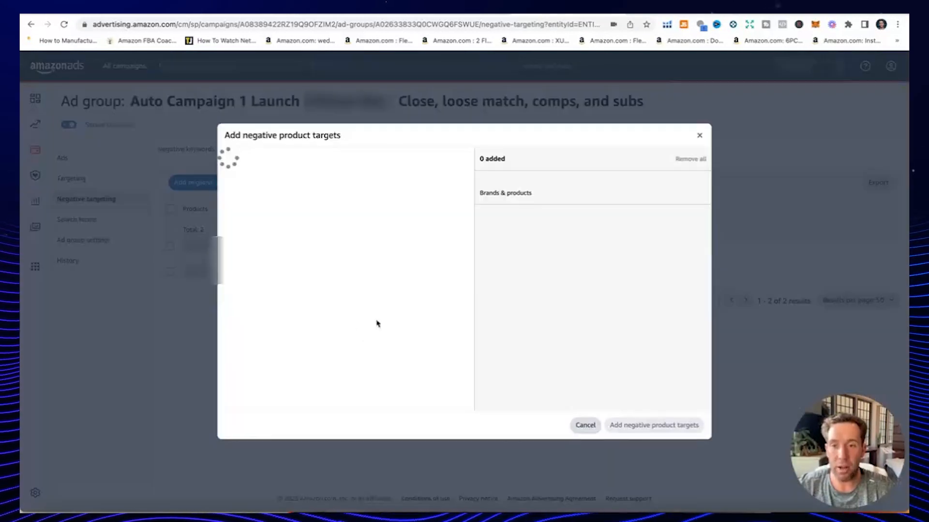
{"action": "left_click", "coordinate": [285, 161]}
{"action": "left_click", "coordinate": [286, 193]}
{"action": "right_click", "coordinate": [288, 195]}
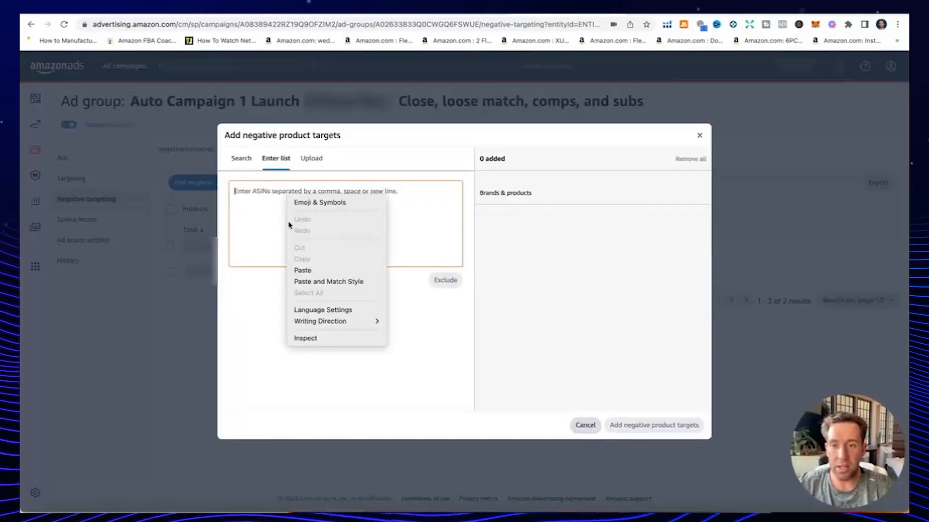
{"action": "left_click", "coordinate": [301, 271]}
{"action": "left_click", "coordinate": [439, 283]}
{"action": "left_click", "coordinate": [652, 425]}
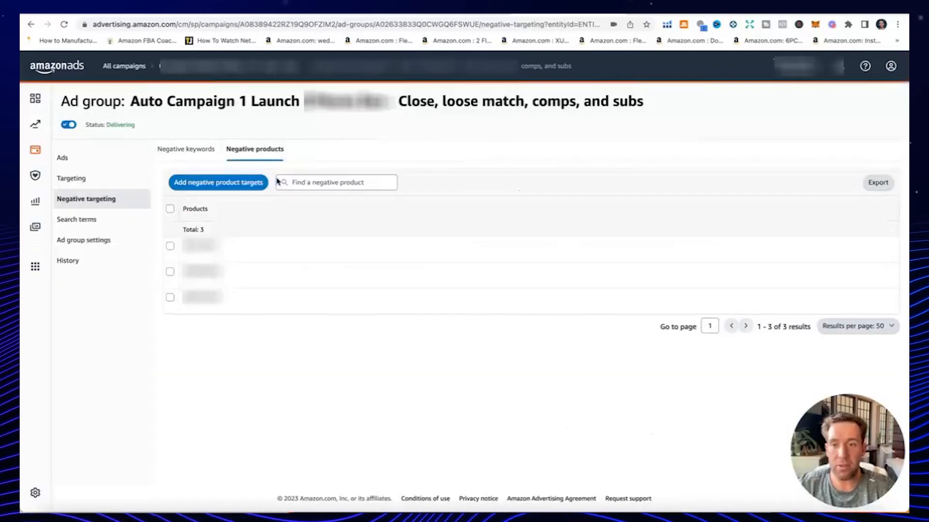
- Review the ad group's search terms and the form for adding negative keywords, leaving the form without adding any
{"action": "left_click", "coordinate": [105, 218]}
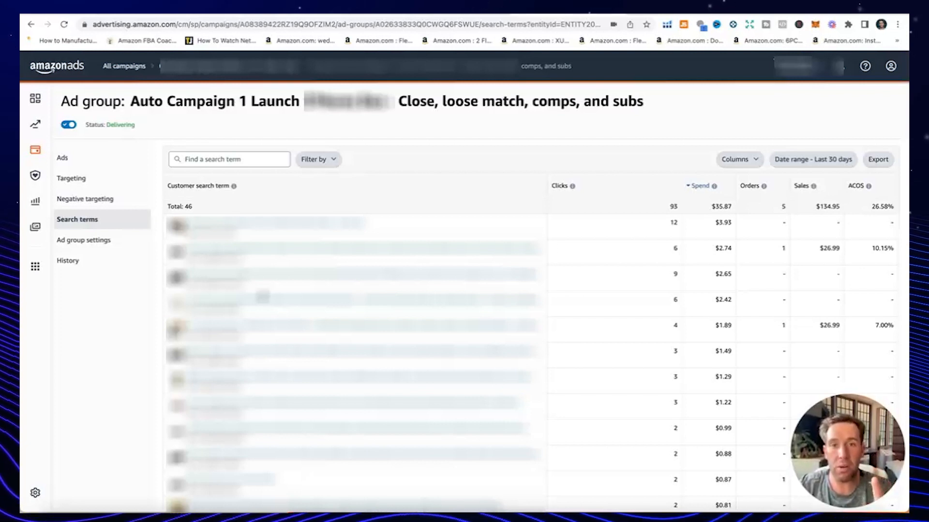
{"action": "left_click", "coordinate": [109, 200]}
{"action": "left_click", "coordinate": [216, 183]}
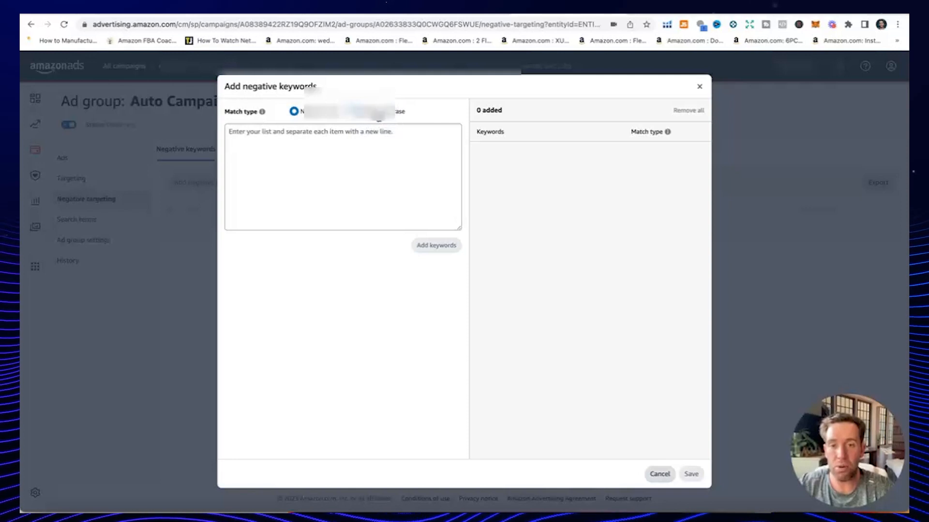
{"action": "left_click", "coordinate": [700, 87]}
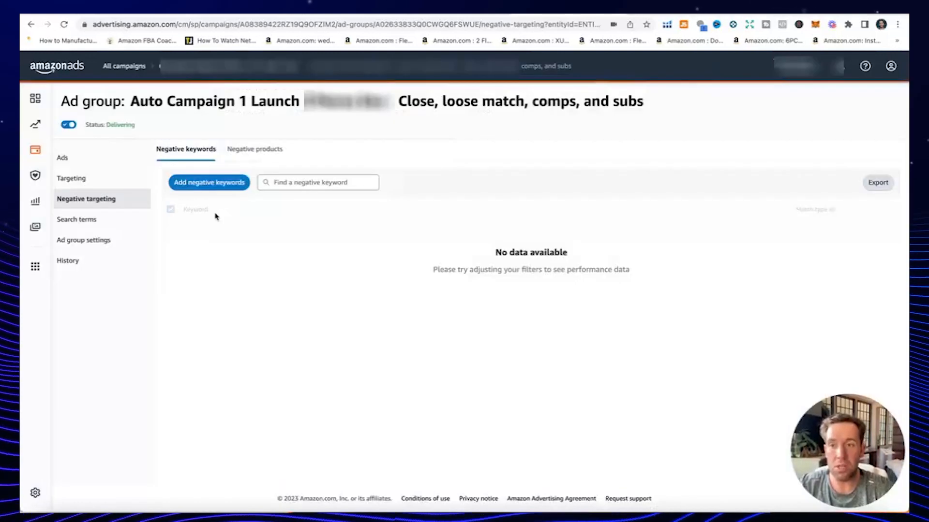
{"action": "left_click", "coordinate": [92, 223]}
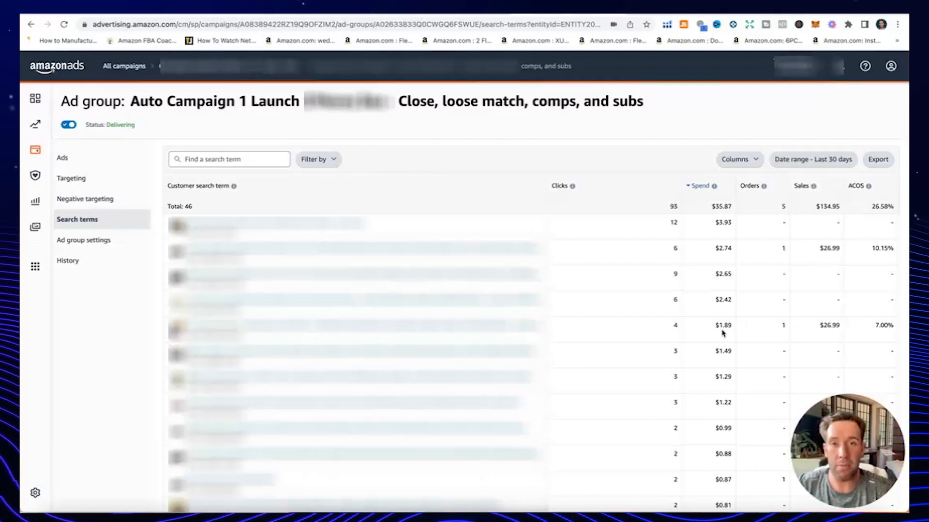
- Return to the full campaign list, open the Exact Ranking campaign, and examine the performance of its placements
{"action": "left_click", "coordinate": [136, 66]}
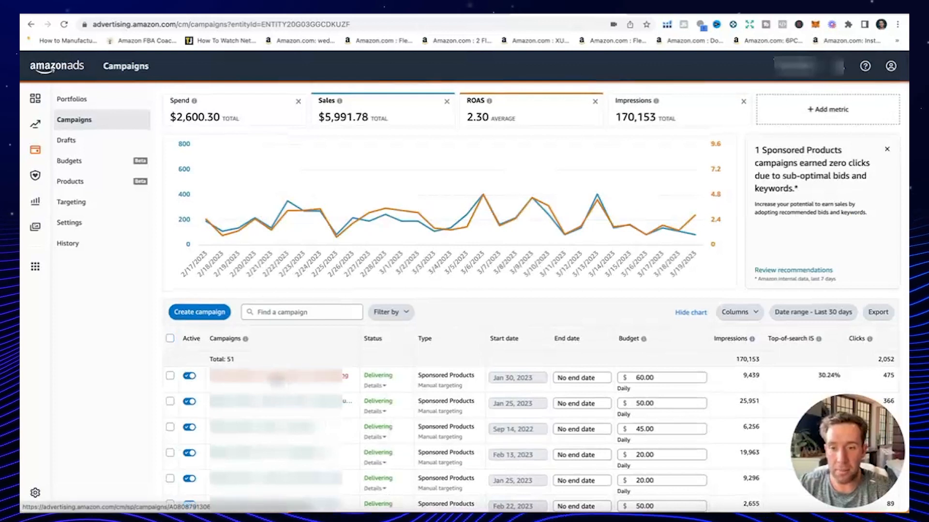
{"action": "left_click", "coordinate": [277, 380]}
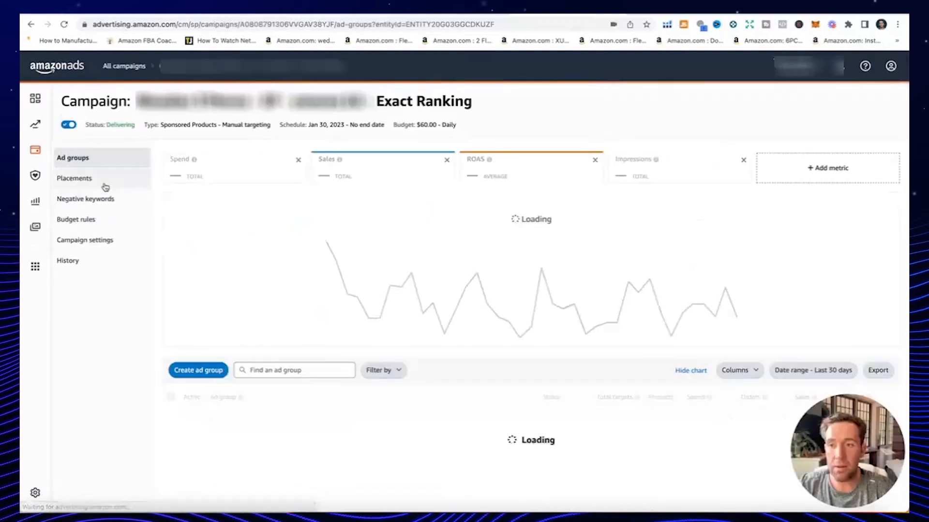
{"action": "left_click", "coordinate": [105, 187]}
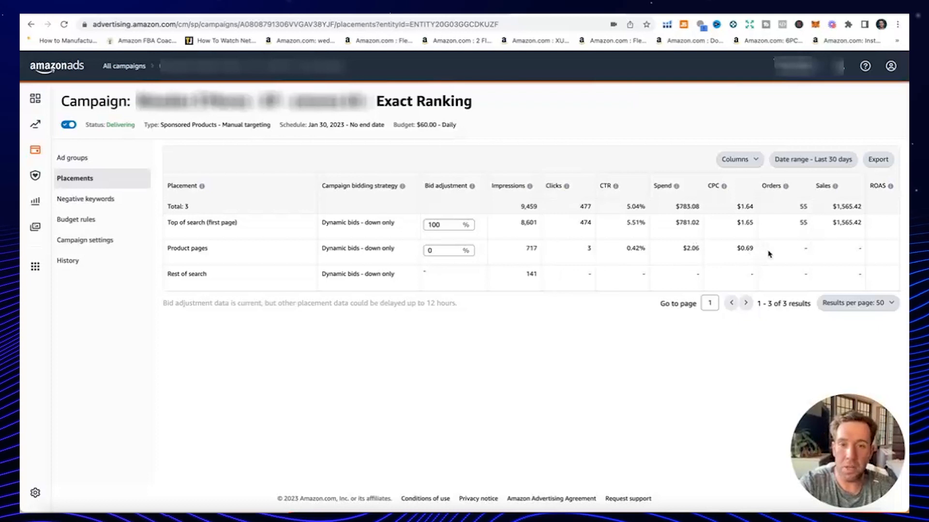
- Open the Exact Ranking ad group's targeting and examine its exact-match keyword's bid and performance figures
{"action": "left_click", "coordinate": [117, 161]}
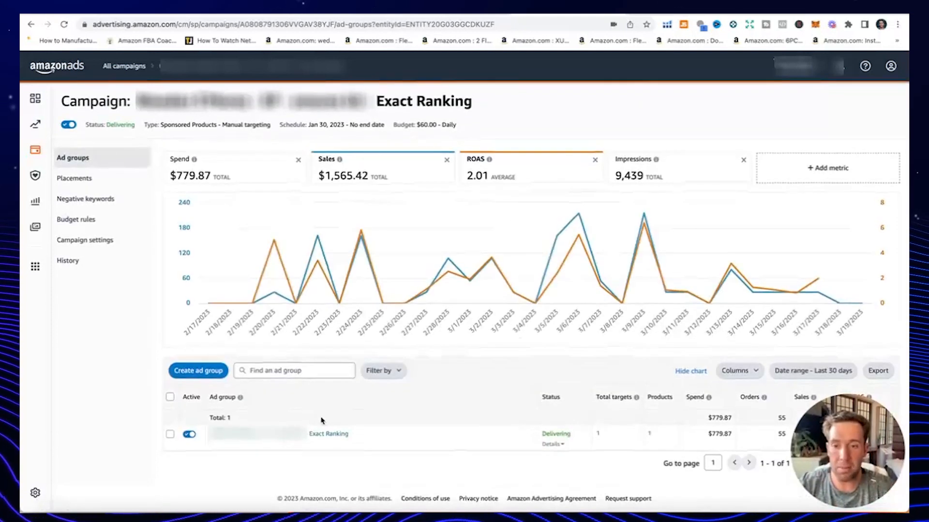
{"action": "left_click", "coordinate": [317, 435]}
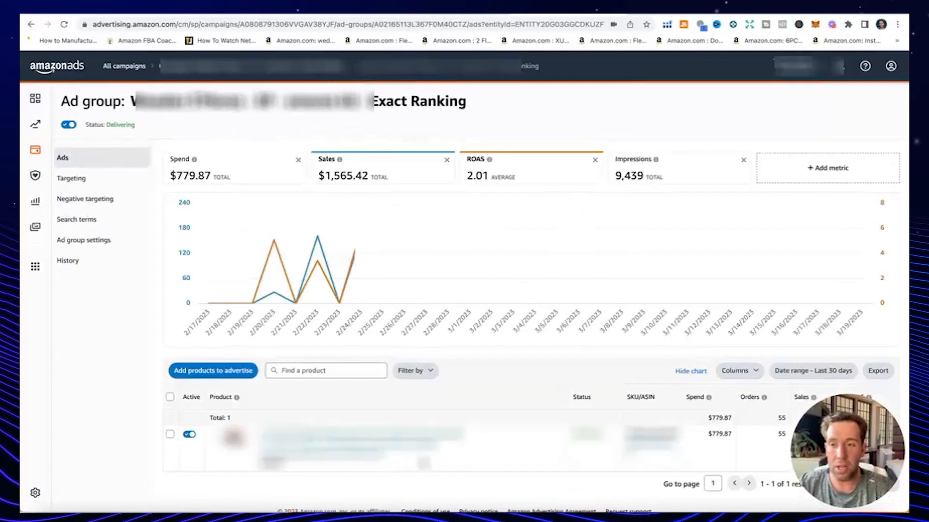
{"action": "left_click", "coordinate": [91, 186]}
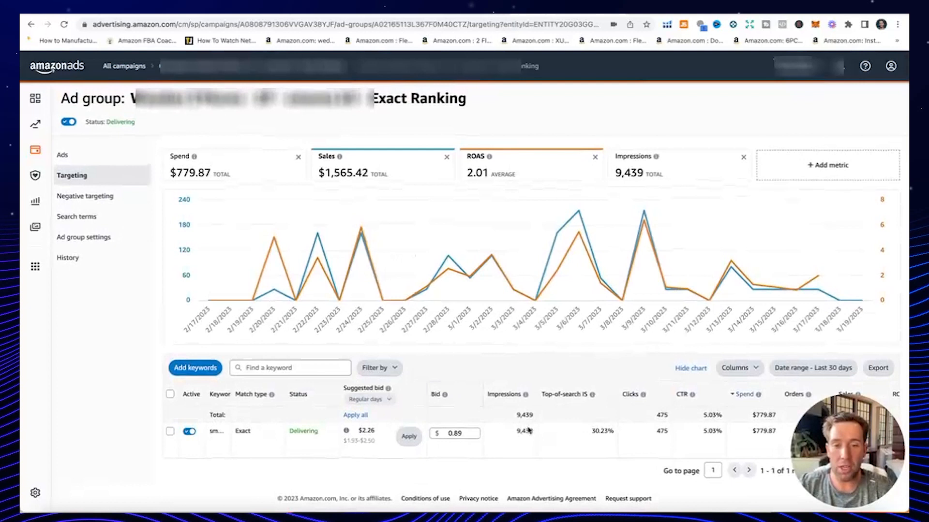
{"action": "scroll", "coordinate": [528, 430], "scroll_direction": "right", "scroll_amount": 2}
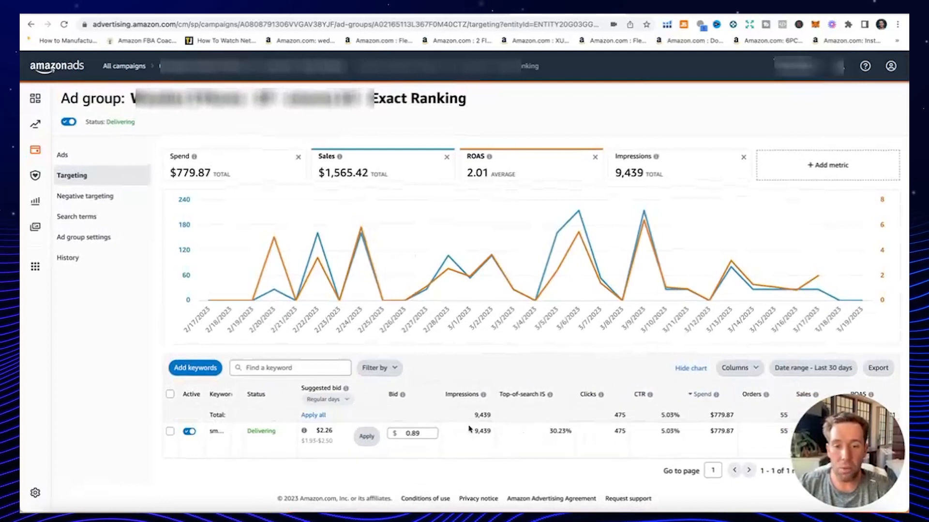